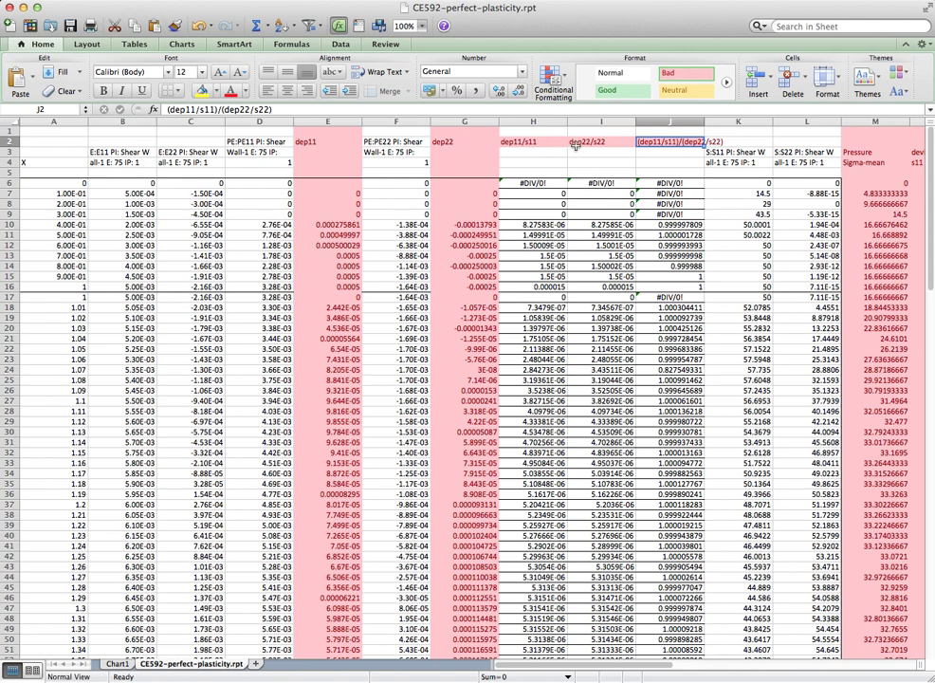
# Examine the row 2 headers of the PE22, dep22, dep11/s11 and neighbouring columns
pyautogui.click(536, 142)
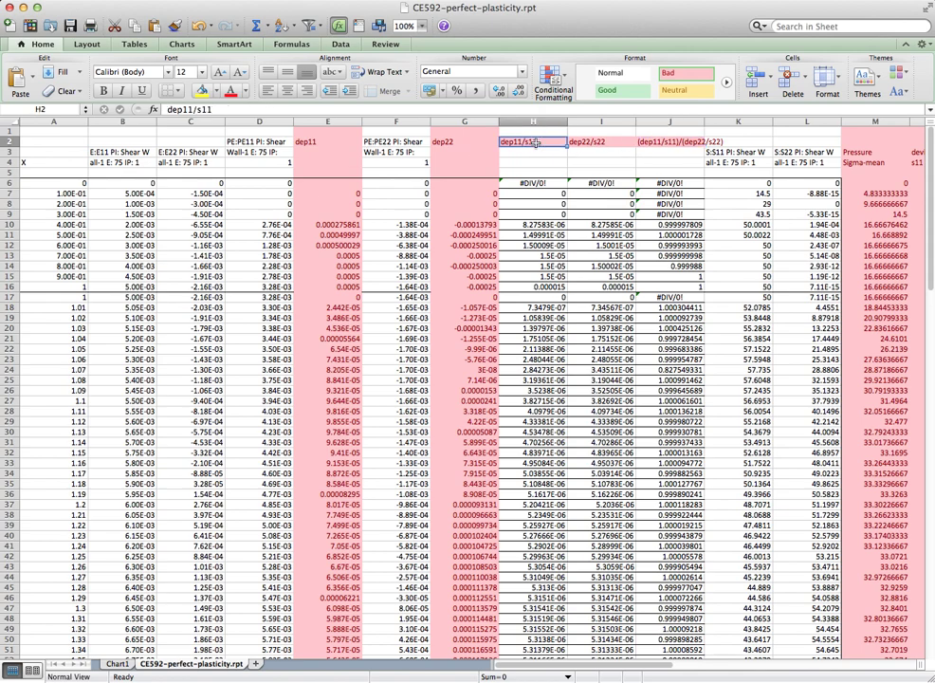
pyautogui.press('Left')
pyautogui.press('Left')
pyautogui.press('Left')
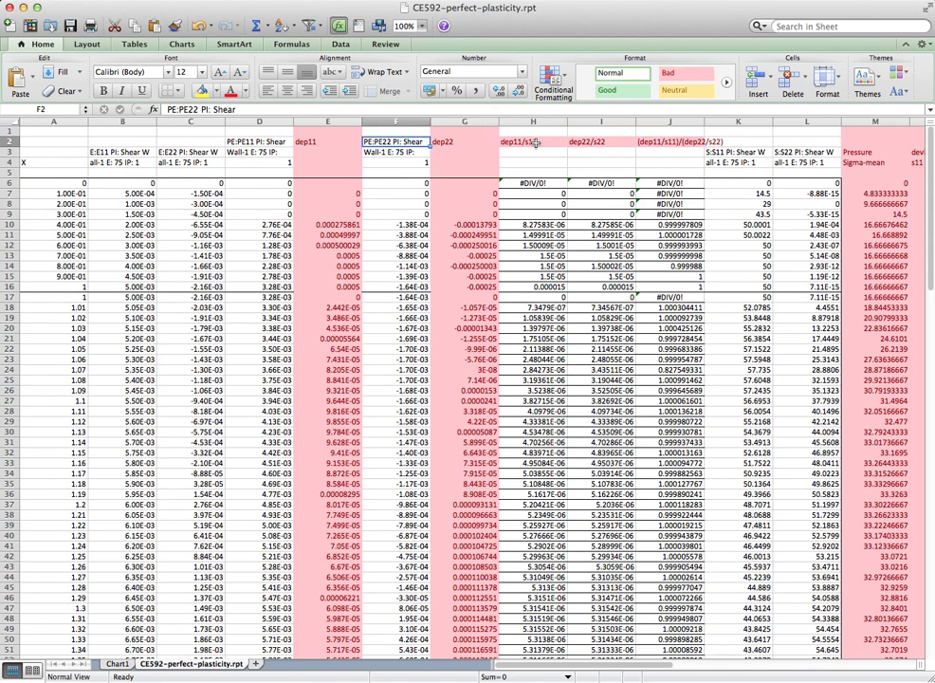
pyautogui.press('Right')
pyautogui.press('Right')
pyautogui.press('Right')
pyautogui.press('Left')
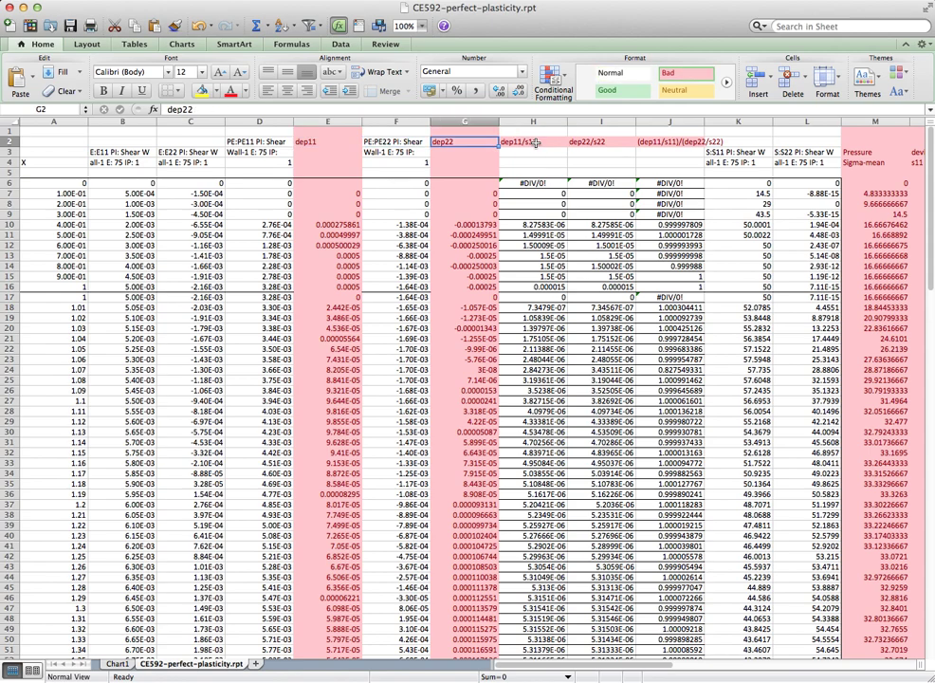
# Examine the dep22/s22 column from its header in I2 down to row 23
pyautogui.press('Right')
pyautogui.press('Right')
pyautogui.press('Down')
pyautogui.press('Down')
pyautogui.press('Down')
pyautogui.press('Down')
pyautogui.press('Down')
pyautogui.press('Down')
pyautogui.press('Down')
pyautogui.press('Down')
pyautogui.press('Down')
pyautogui.press('Down')
pyautogui.press('Down')
pyautogui.press('Down')
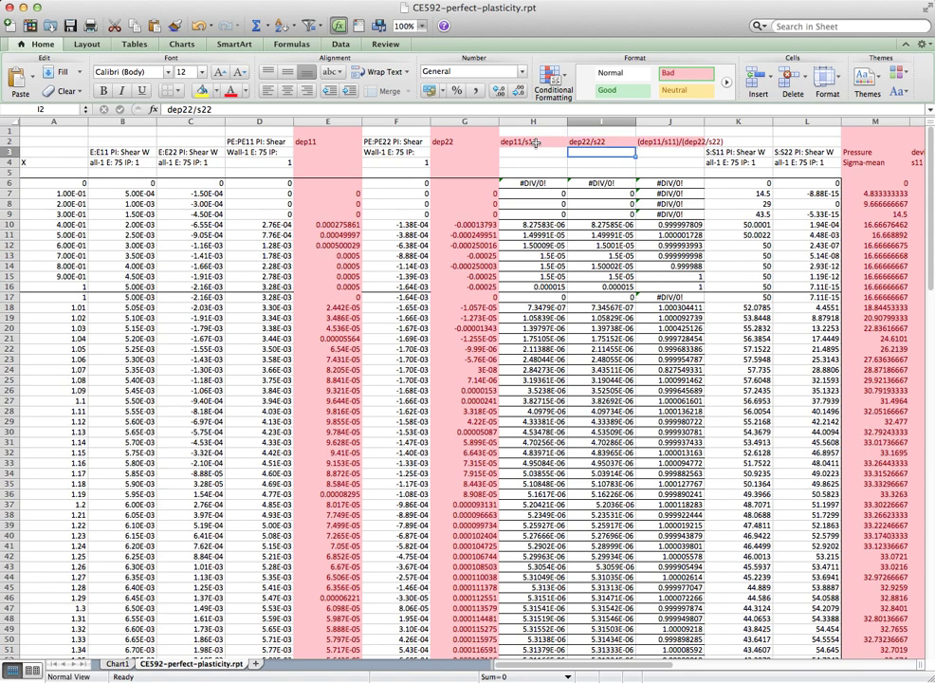
pyautogui.press('Down')
pyautogui.press('Down')
pyautogui.press('Down')
pyautogui.press('Down')
pyautogui.press('Down')
pyautogui.press('Down')
pyautogui.press('Down')
pyautogui.press('Down')
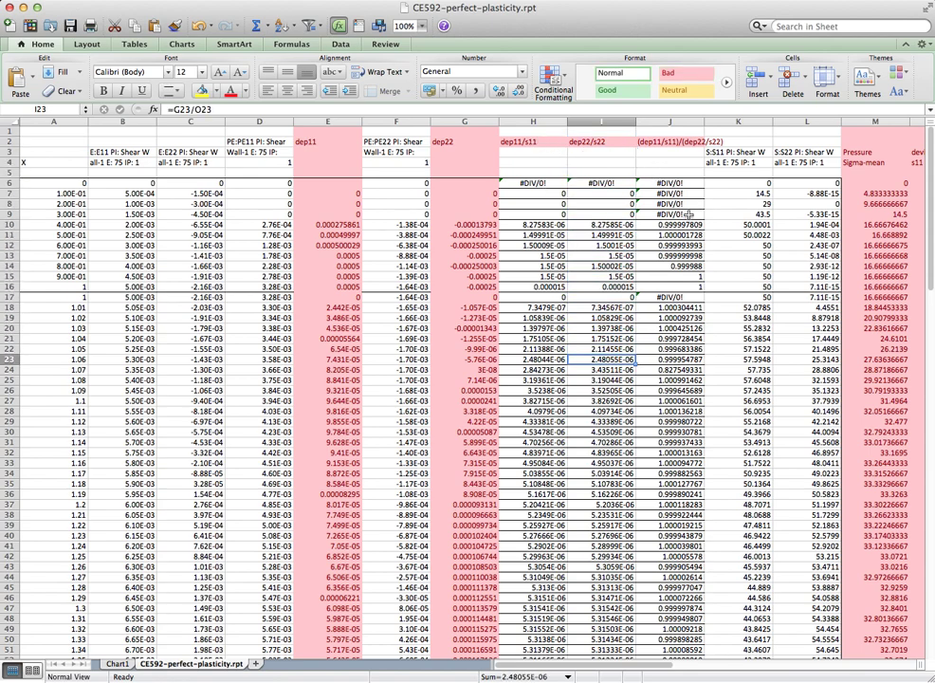
# Examine the (dep11/s11)/(dep22/s22) ratios in column J down the length of the data table
pyautogui.scroll(-5, 685, 216)
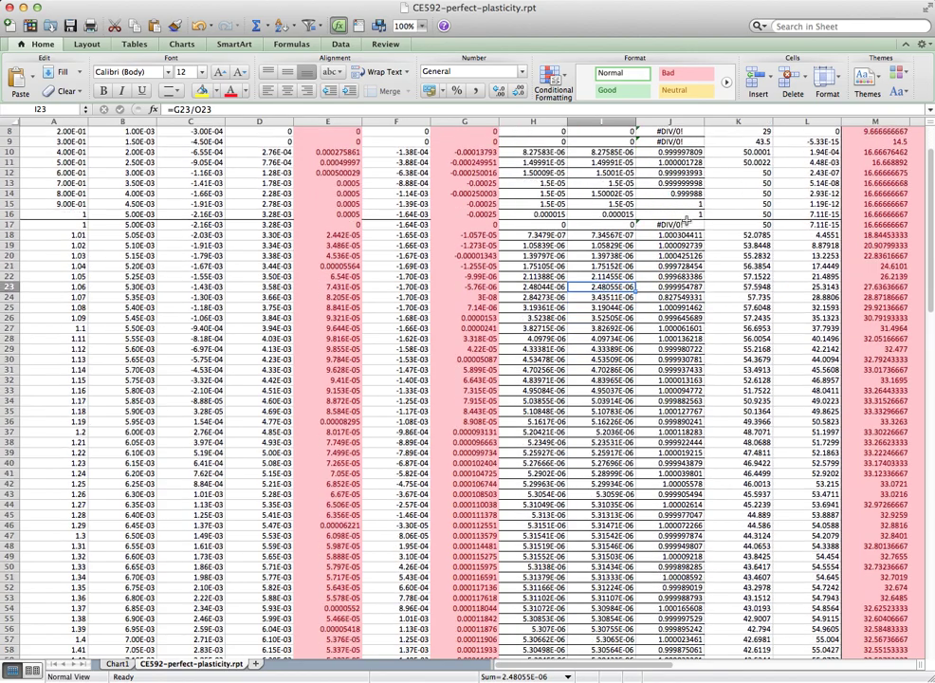
pyautogui.click(683, 265)
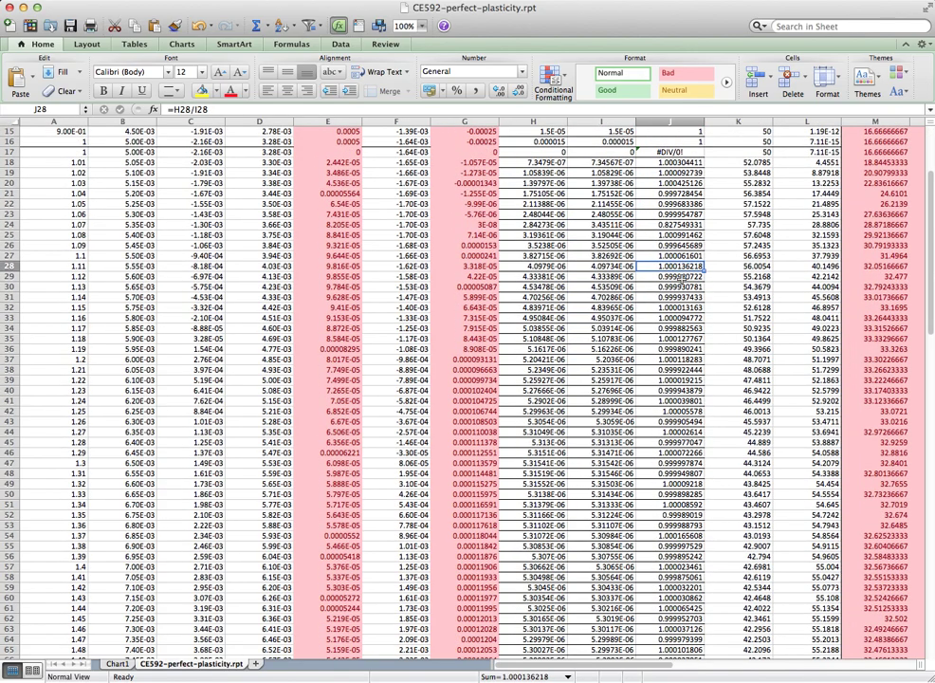
pyautogui.scroll(-2, 683, 275)
pyautogui.click(680, 287)
pyautogui.click(679, 296)
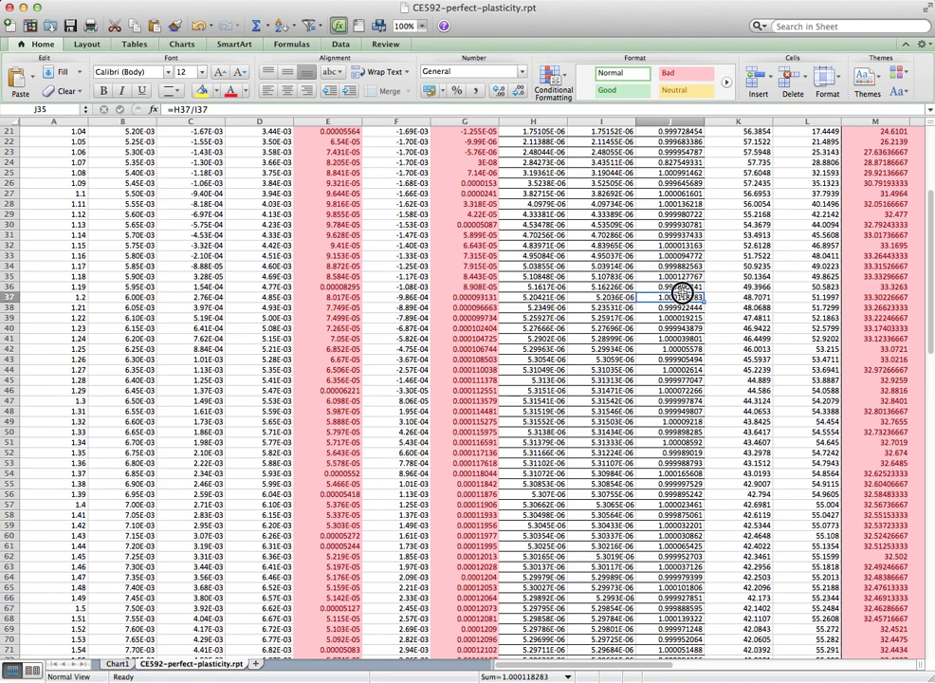
pyautogui.click(690, 316)
pyautogui.scroll(-6, 684, 327)
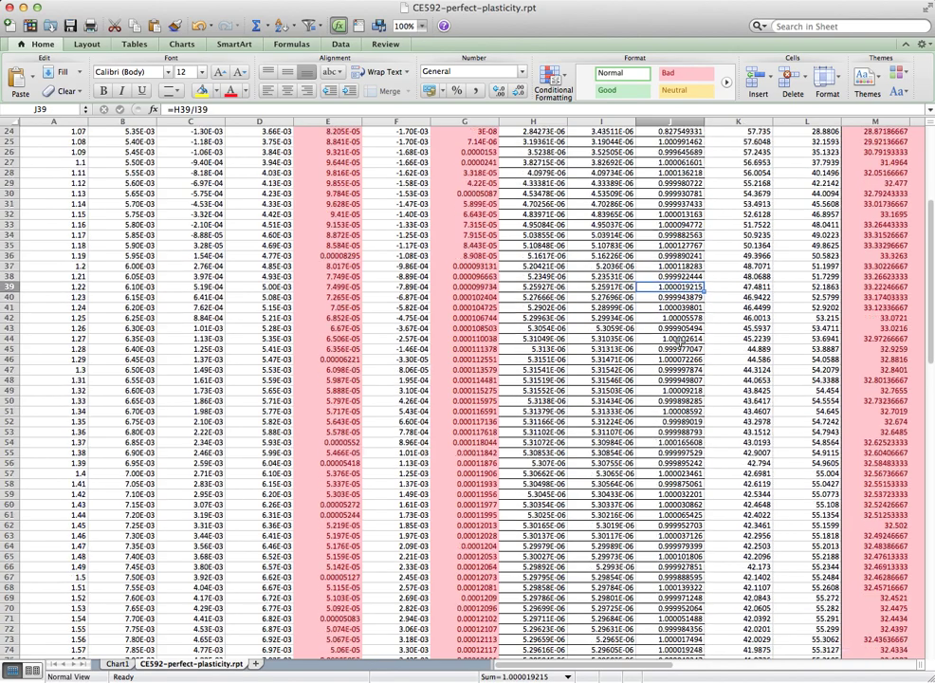
pyautogui.scroll(-6, 679, 342)
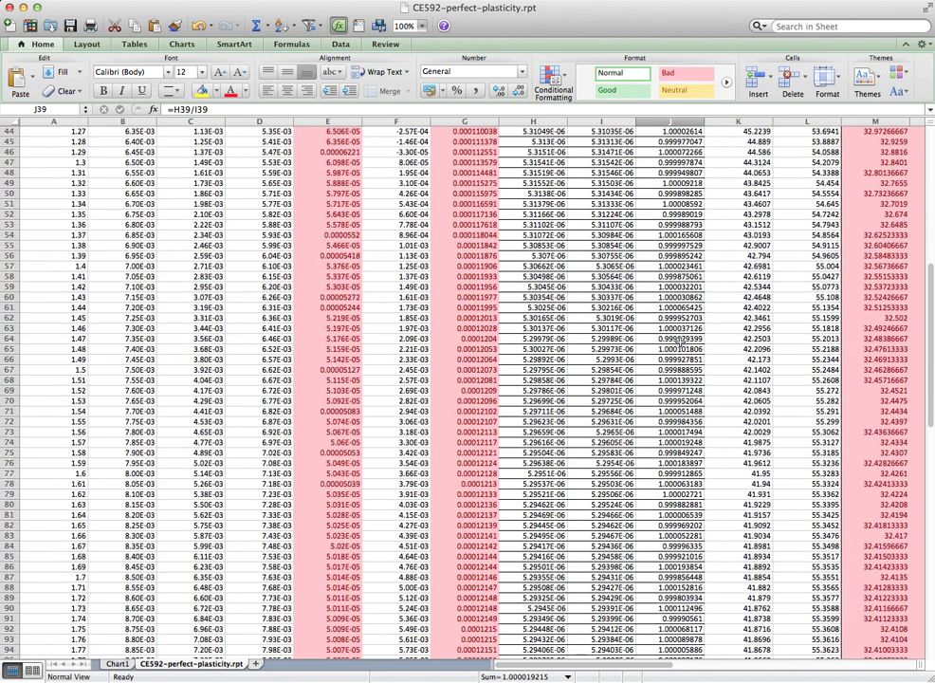
pyautogui.scroll(-4, 679, 341)
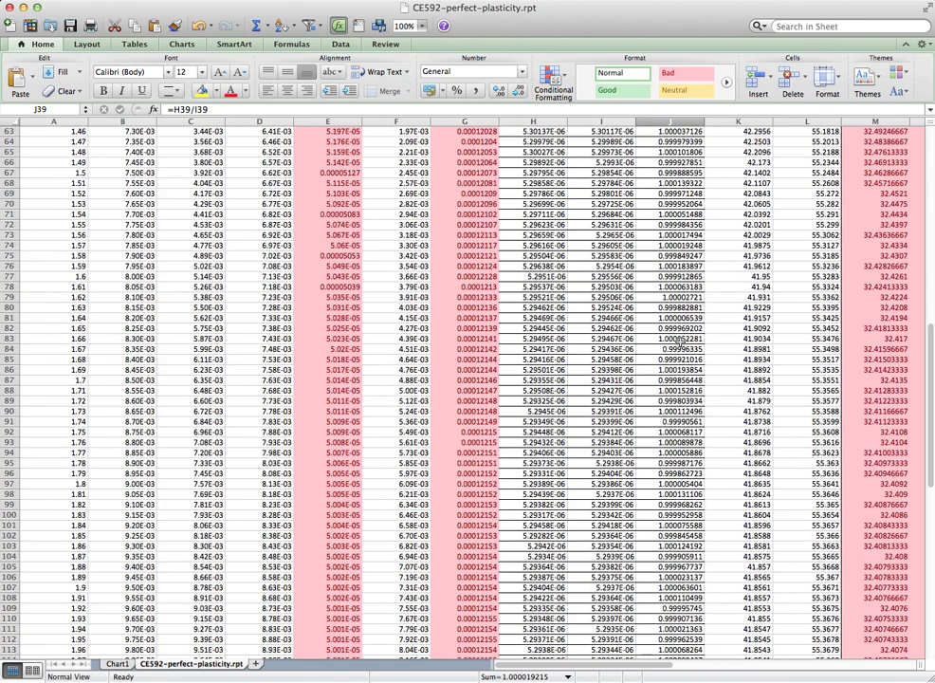
pyautogui.scroll(13, 680, 343)
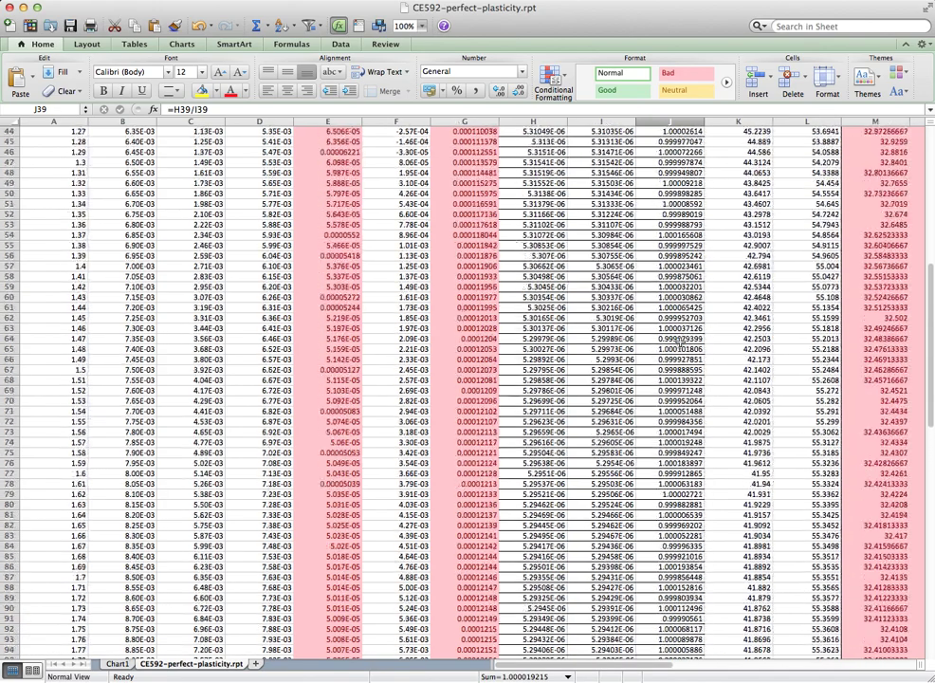
pyautogui.scroll(1, 680, 343)
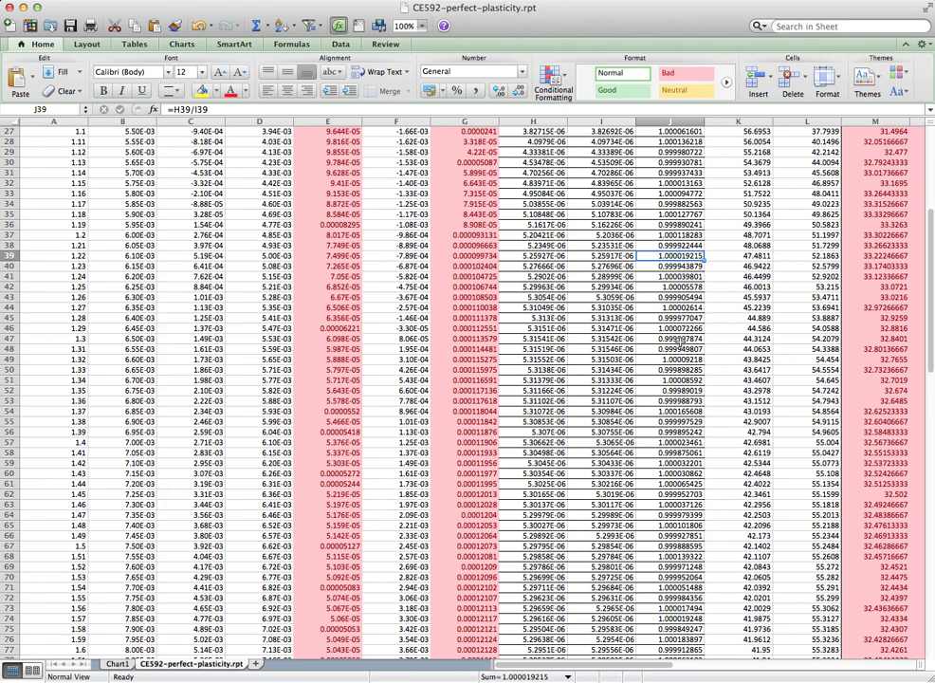
pyautogui.scroll(4, 675, 339)
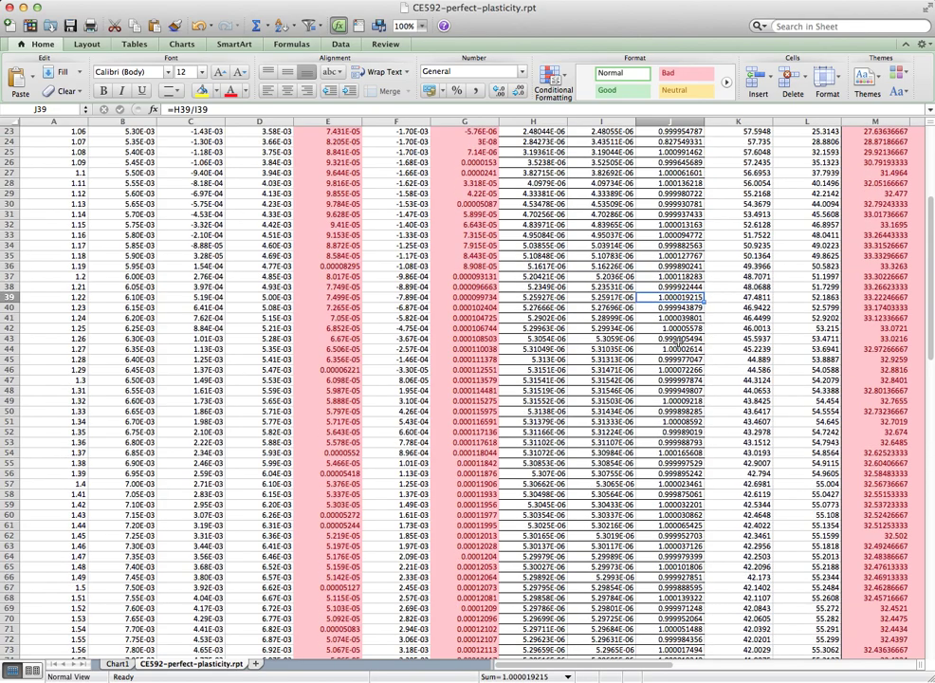
pyautogui.scroll(1, 675, 339)
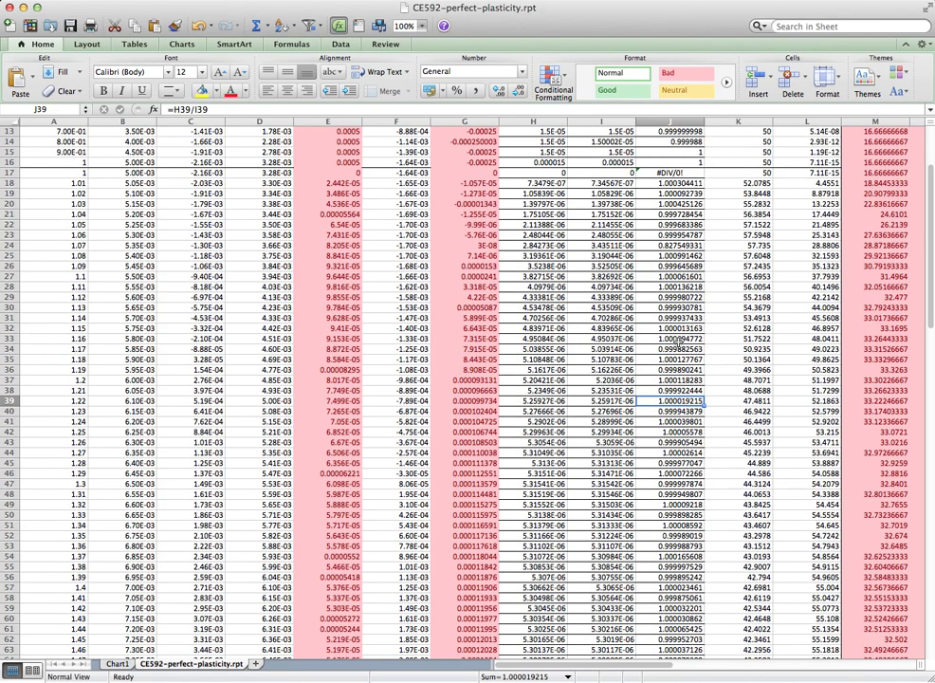
pyautogui.scroll(4, 677, 342)
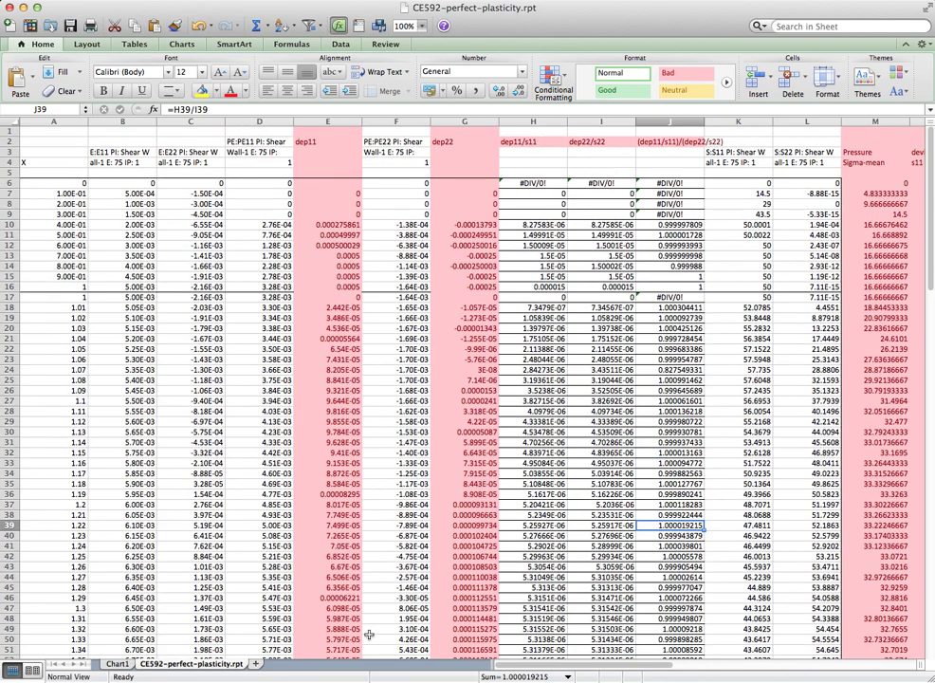
# Review the column headers for PE11, PE22, dep11, dep22, Sigma-mean pressure and deviatoric stress s11
pyautogui.click(257, 142)
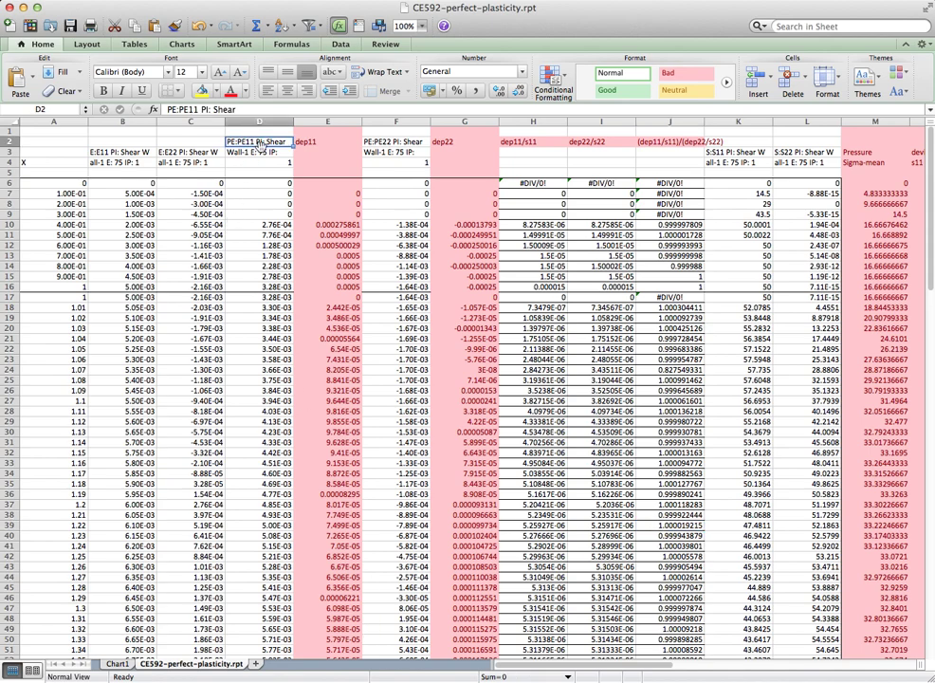
pyautogui.click(390, 141)
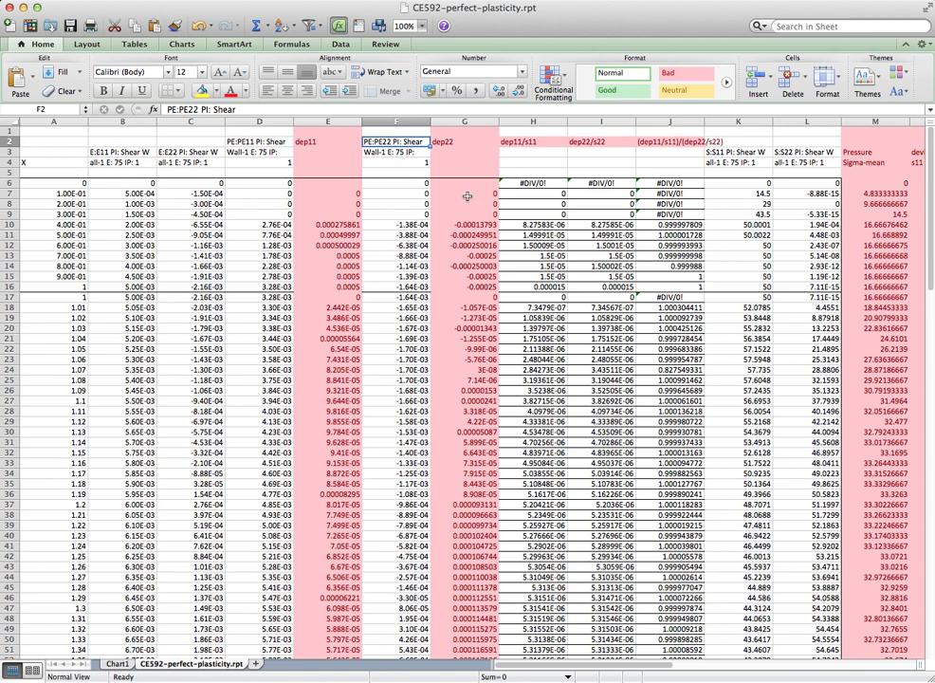
pyautogui.click(319, 143)
pyautogui.click(464, 141)
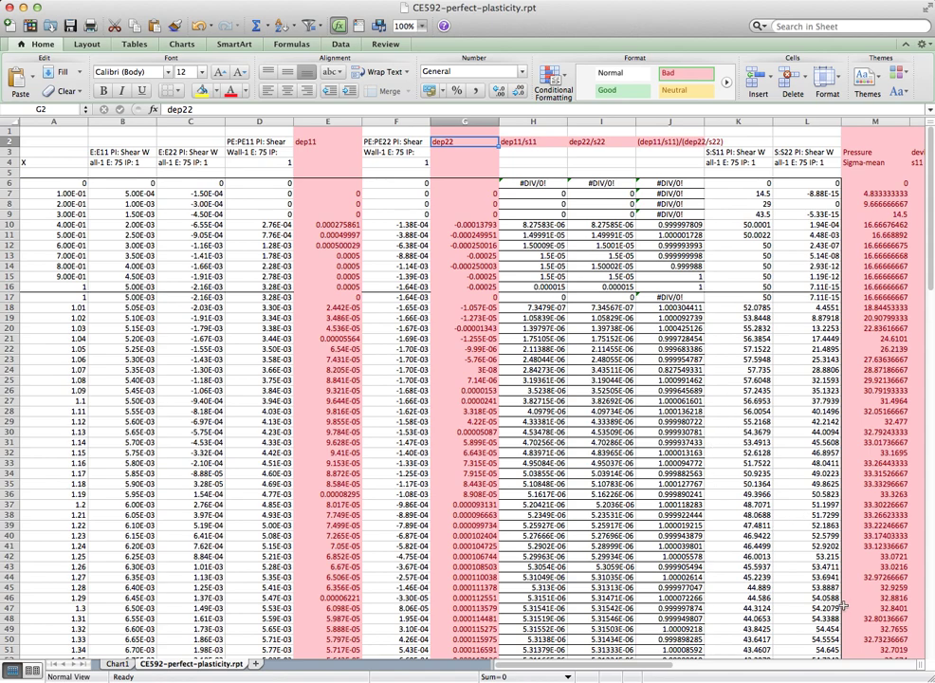
pyautogui.hscroll(5, 686, 413)
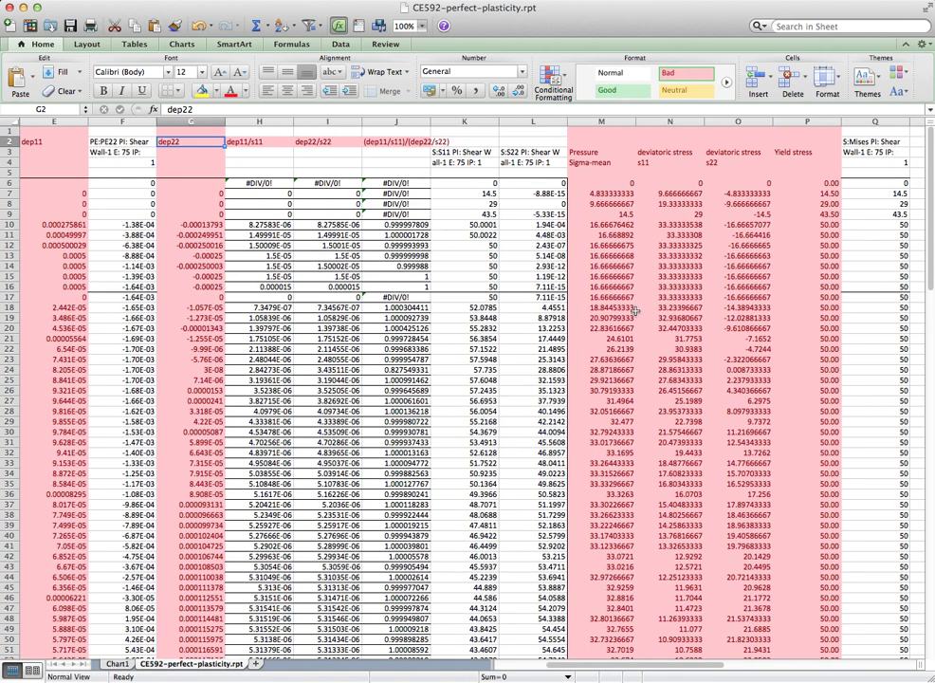
pyautogui.click(598, 161)
pyautogui.click(678, 162)
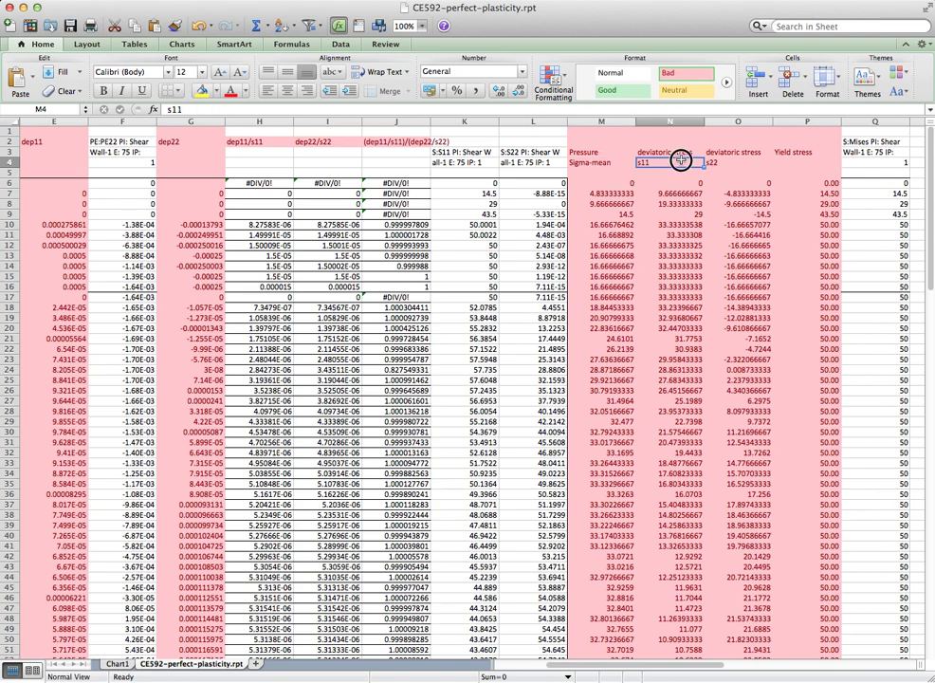
# Insert a blank column H between the dep22 and dep11/s11 columns
pyautogui.hscroll(-5, 700, 193)
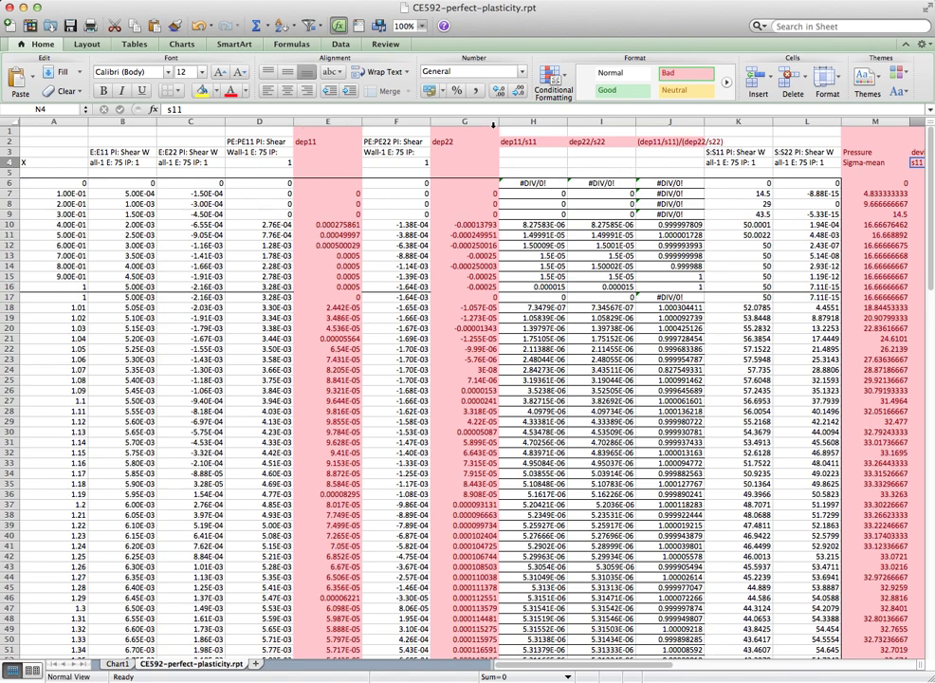
pyautogui.click(524, 118)
pyautogui.rightClick(526, 121)
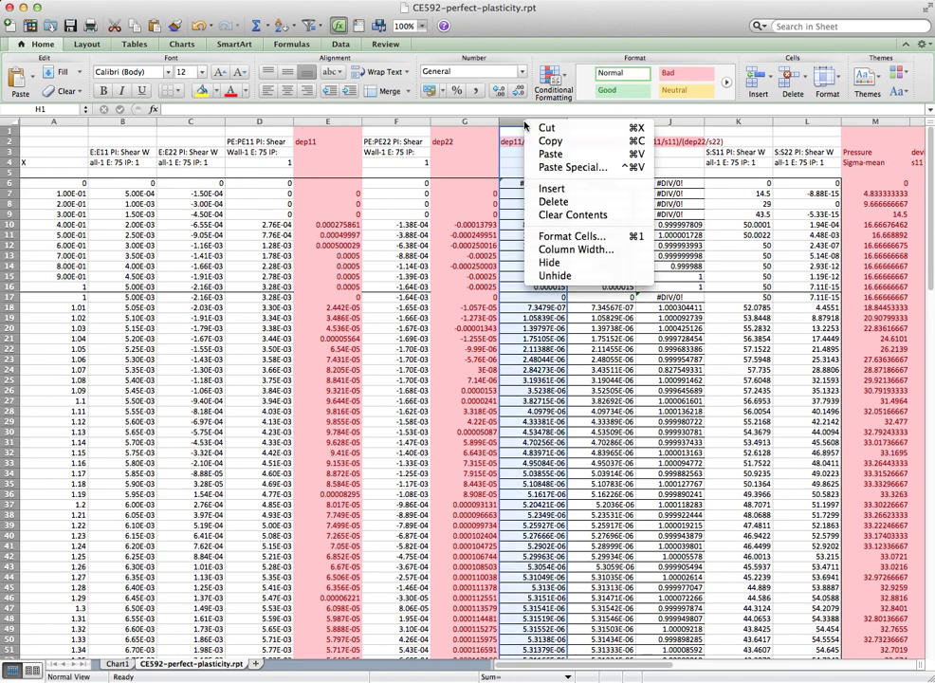
pyautogui.click(566, 190)
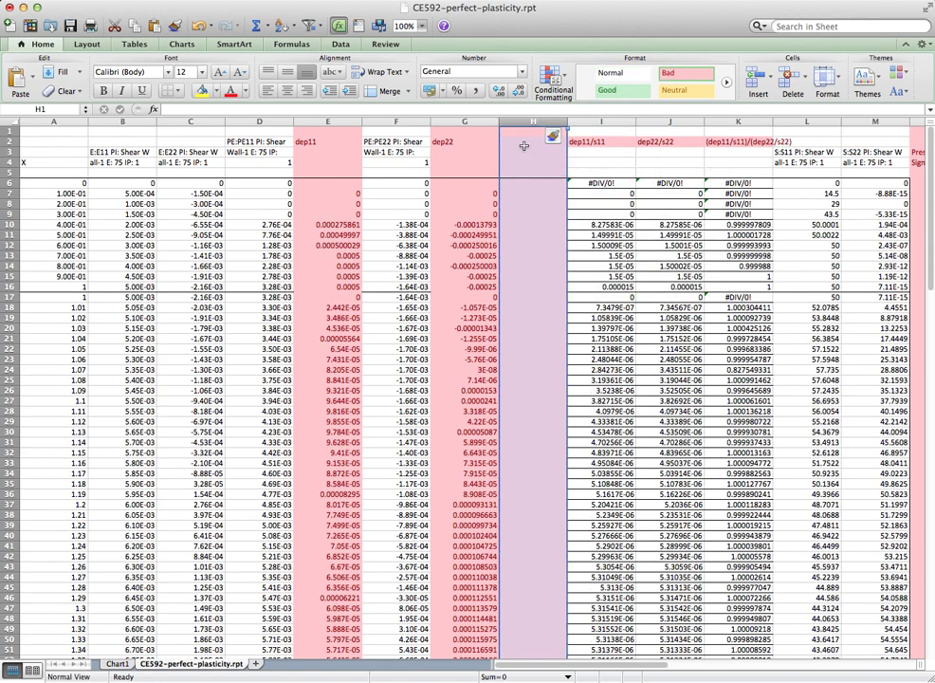
# Enter the header "PE11+PE22+PE33=0" in cell H2 of the blank column
pyautogui.click(520, 144)
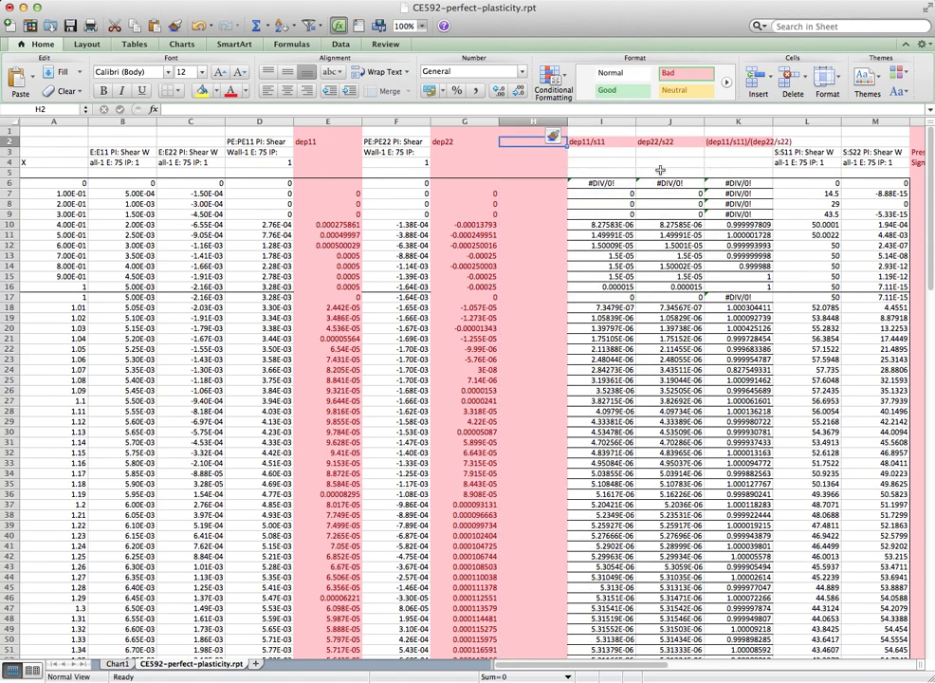
pyautogui.write('PE11')
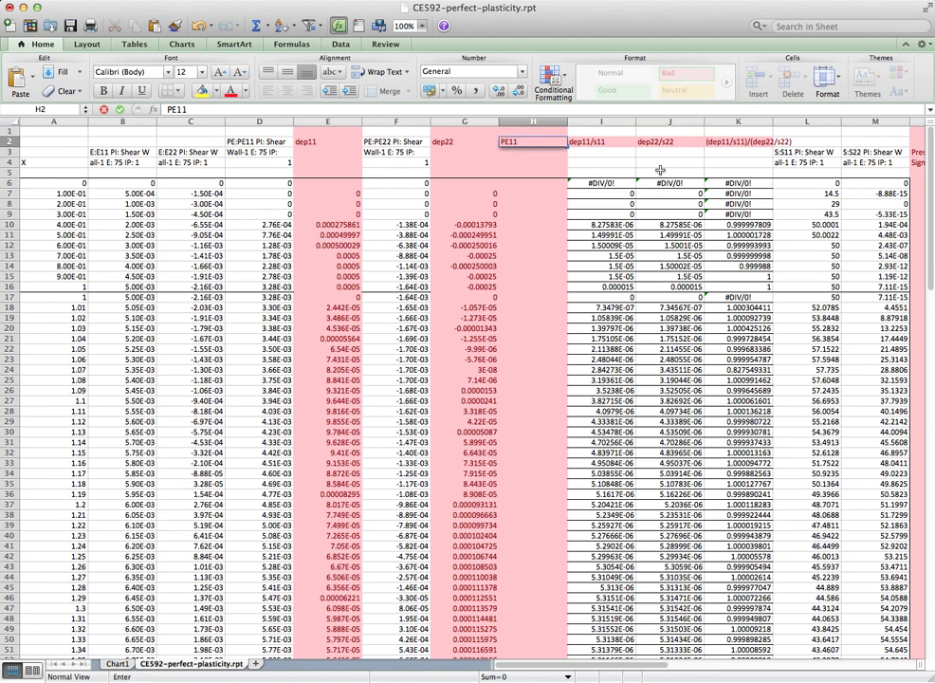
pyautogui.write('+PE22+PE33')
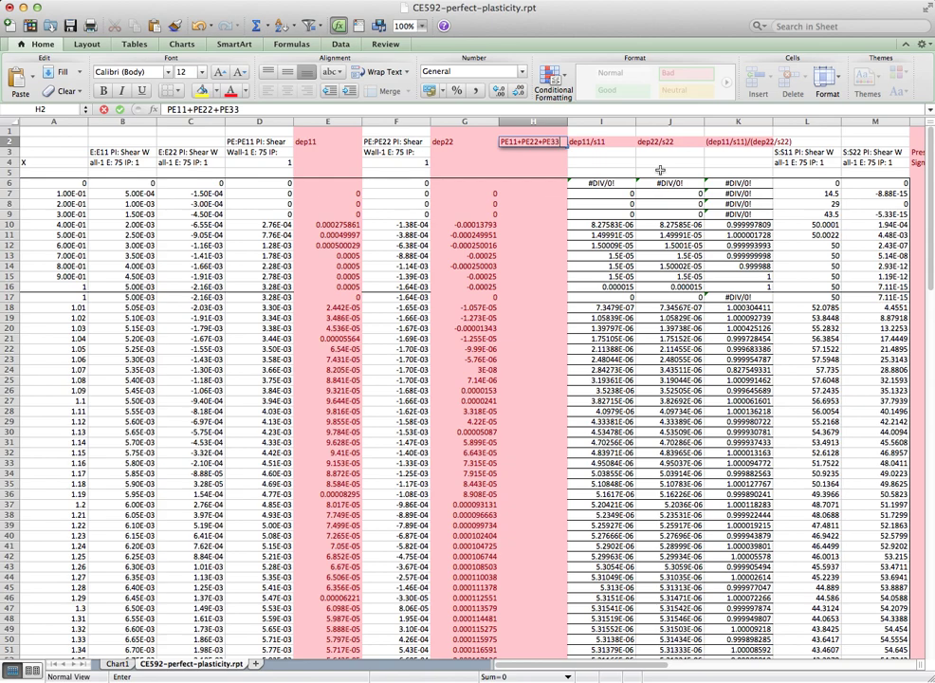
pyautogui.write('=0')
pyautogui.press('Return')
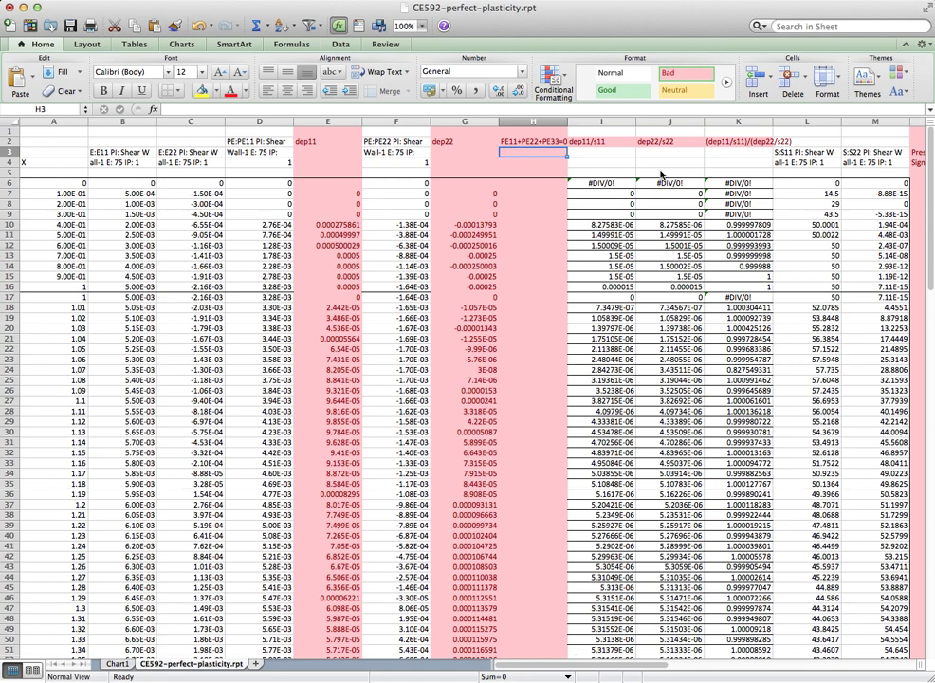
# Enter the note "no volumetric dilation" in cell H3, below the plastic strain sum header
pyautogui.write('no volumentri')
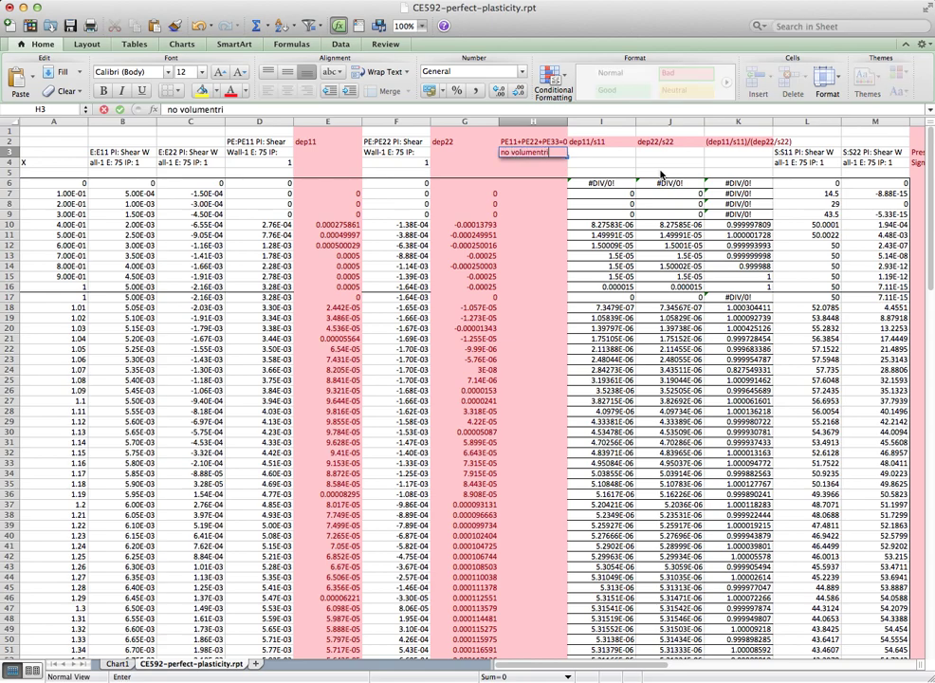
pyautogui.press('BackSpace')
pyautogui.press('BackSpace')
pyautogui.press('BackSpace')
pyautogui.press('BackSpace')
pyautogui.write('tric dilation')
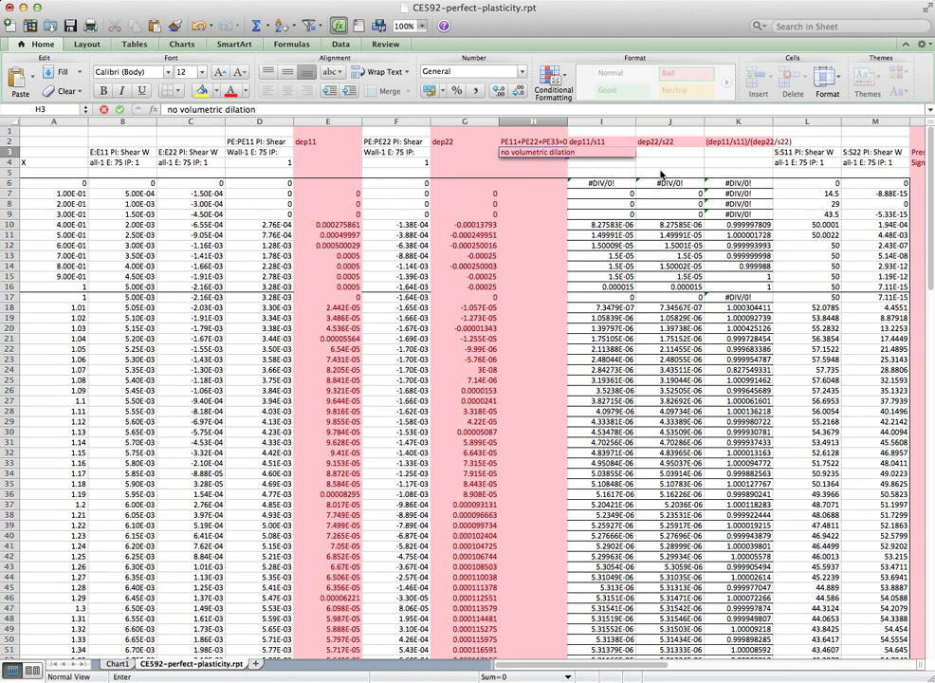
pyautogui.press('Return')
# Enter the formula =D6+F6 in cell H6 to add the PE11 and PE22 plastic strains
pyautogui.press('Return')
pyautogui.press('Return')
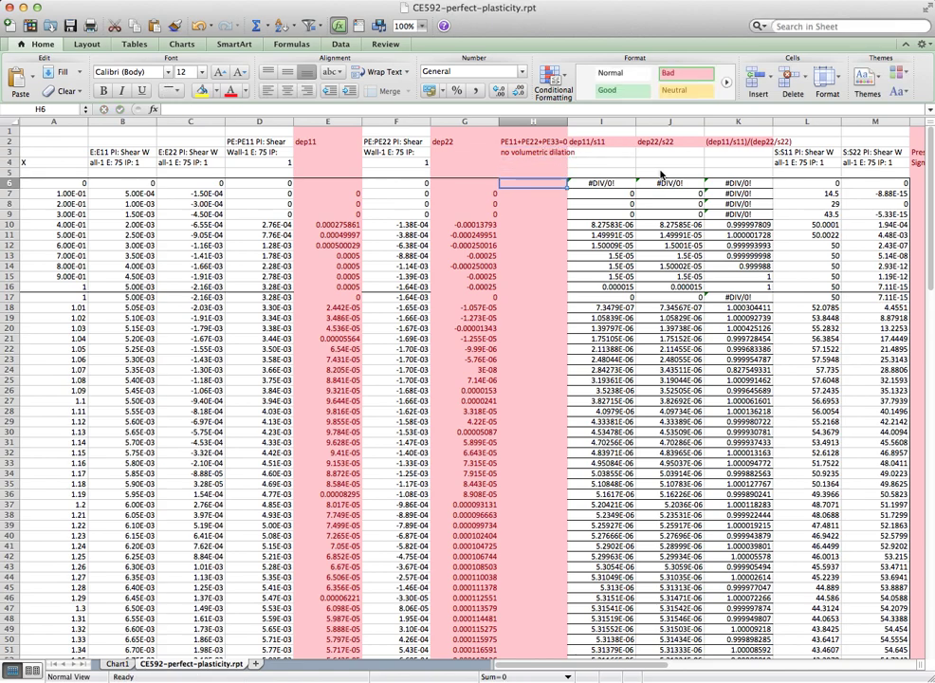
pyautogui.write('=')
pyautogui.press('Left')
pyautogui.press('Left')
pyautogui.press('Left')
pyautogui.press('Left')
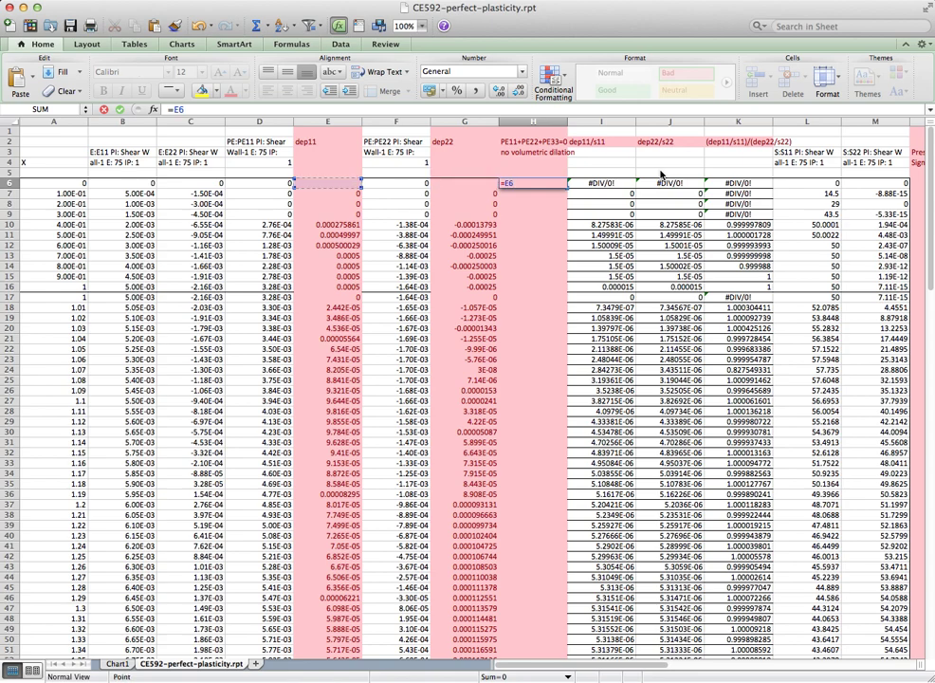
pyautogui.write('+')
pyautogui.press('Left')
pyautogui.press('Left')
pyautogui.press('Return')
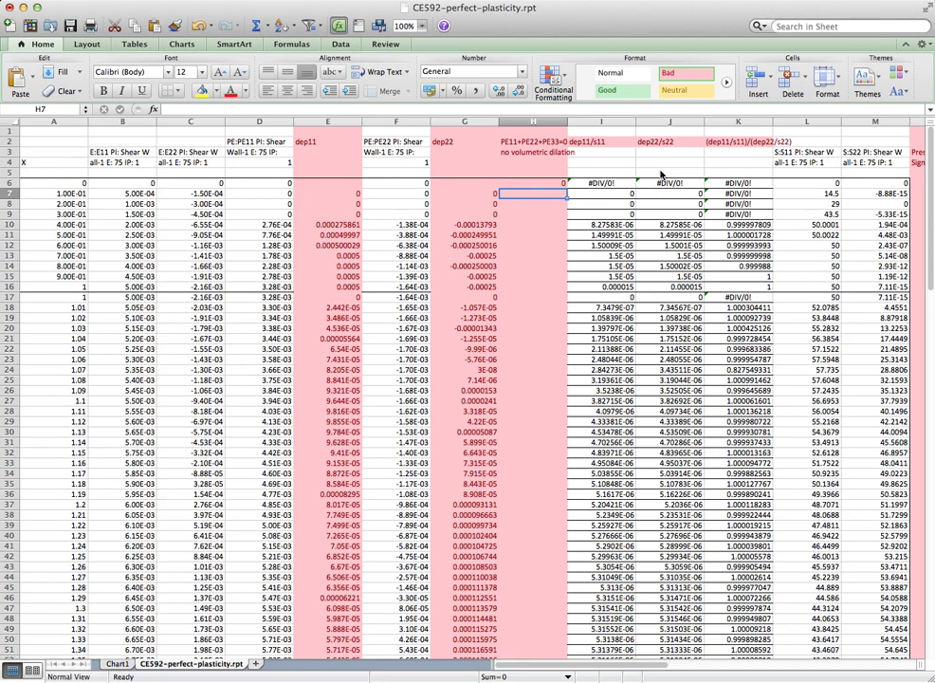
# Copy the plastic strain sum formula from H6 down column H through row 117
pyautogui.press('Up')
pyautogui.press('super+c')
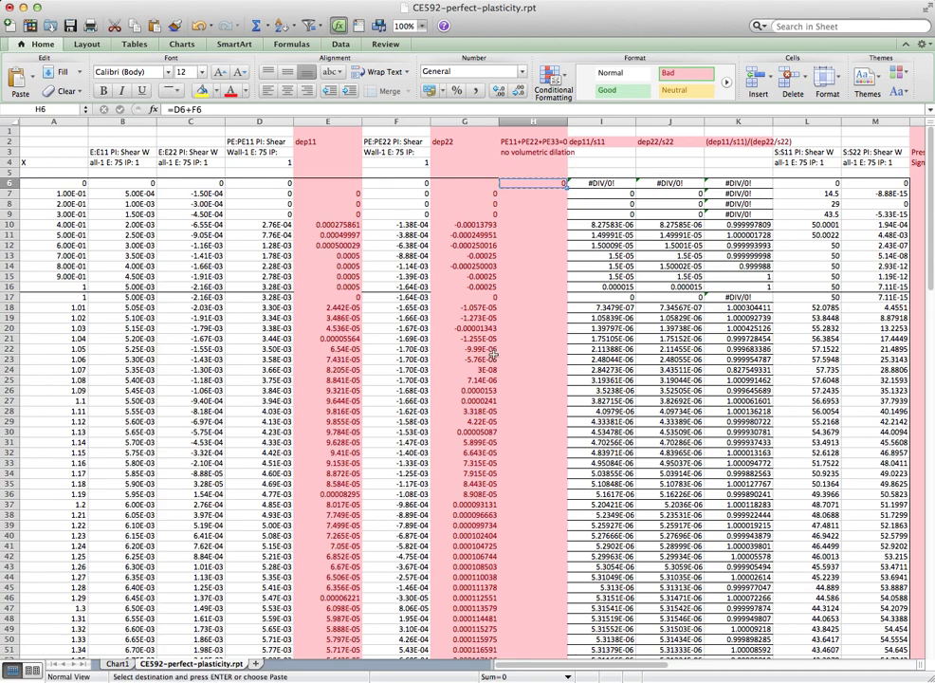
pyautogui.scroll(-15, 512, 342)
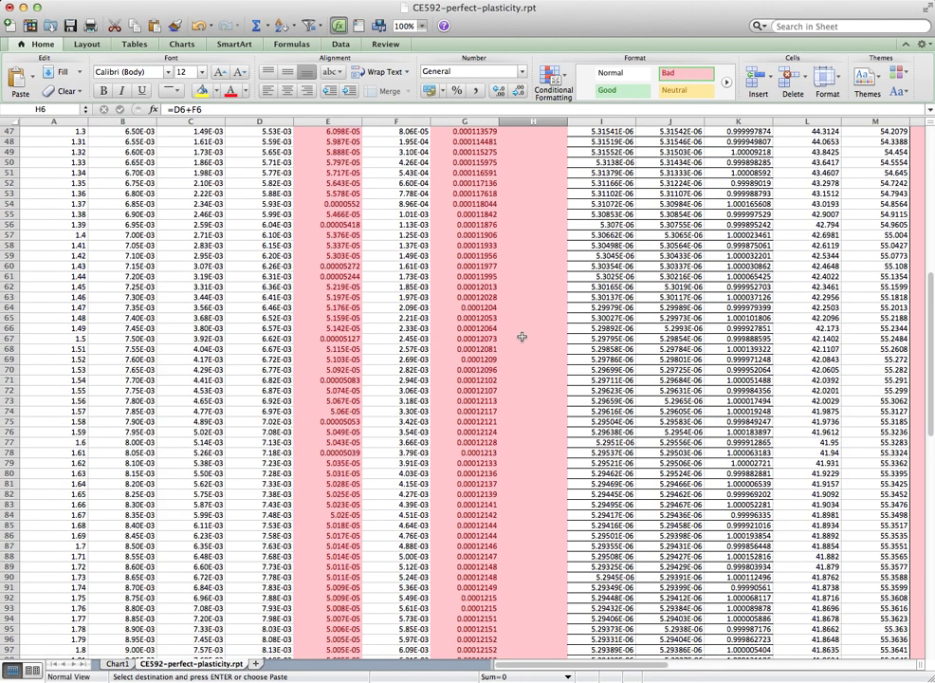
pyautogui.scroll(-13, 521, 337)
pyautogui.keyDown('shift'); pyautogui.click(514, 428); pyautogui.keyUp('shift')
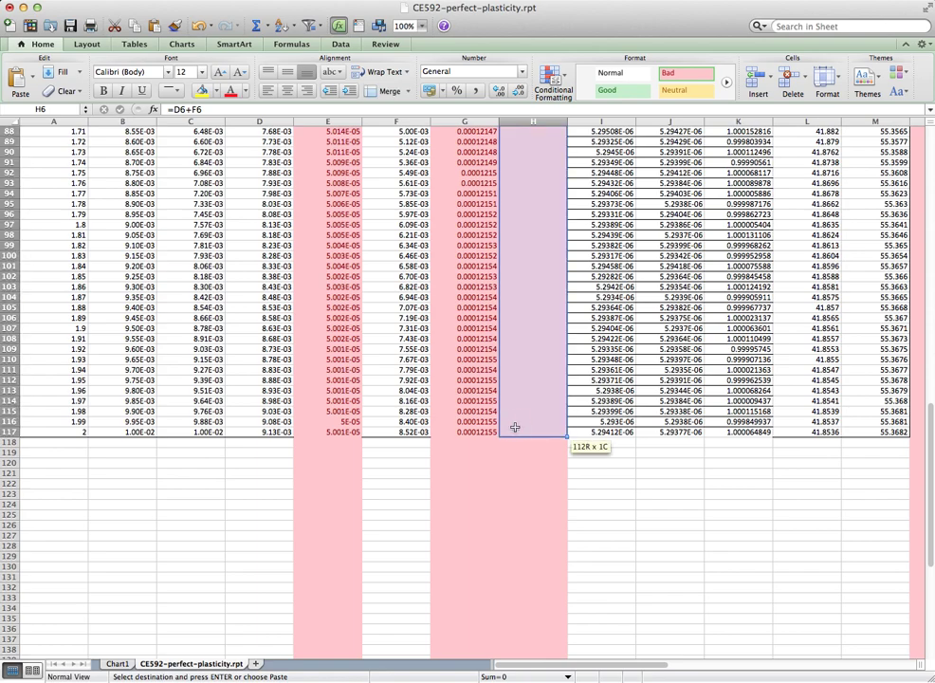
pyautogui.press('super+v')
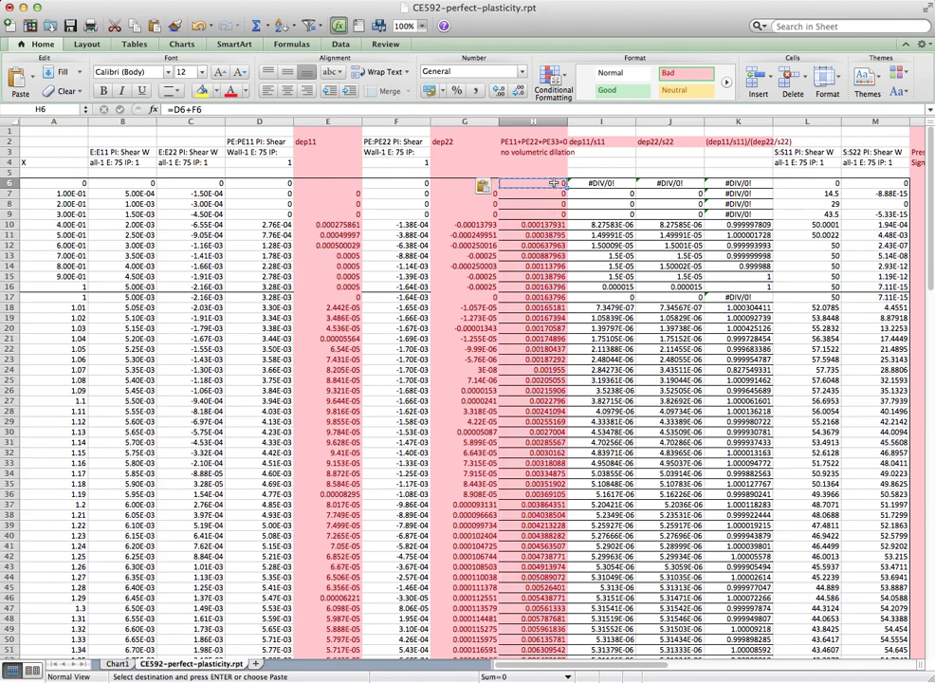
# Examine the PE11 and PE22 sums in column H down to row 117 against the zero-dilation condition
pyautogui.scroll(-2, 555, 287)
pyautogui.scroll(-5, 554, 225)
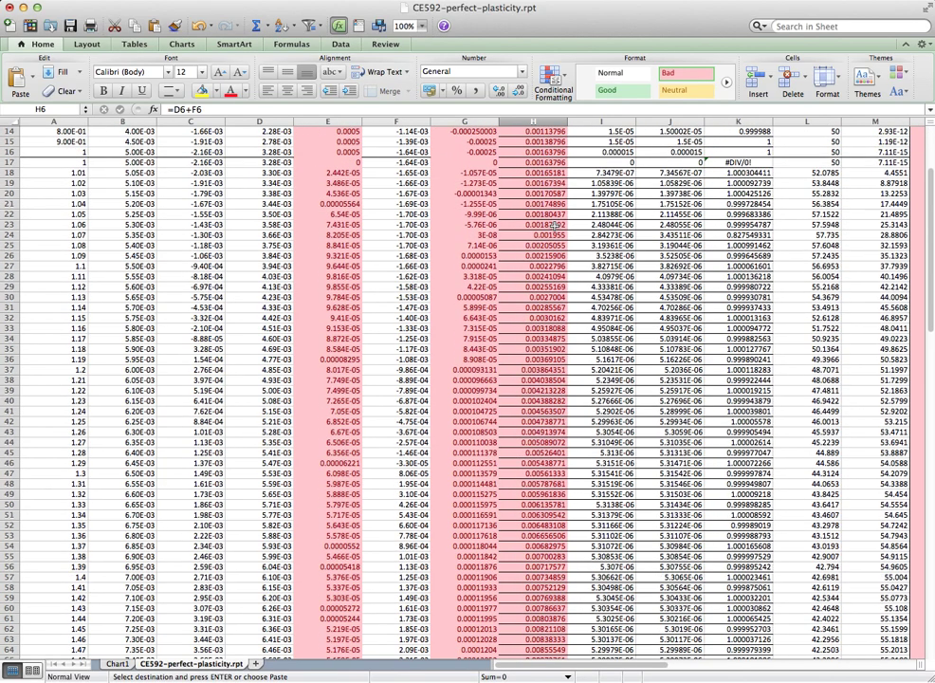
pyautogui.scroll(-6, 553, 225)
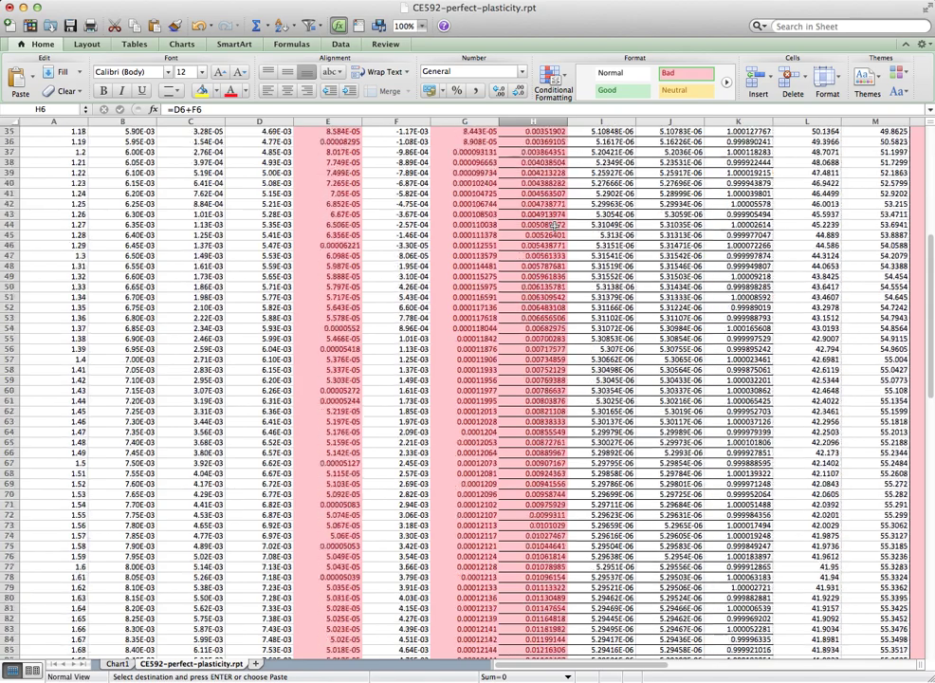
pyautogui.scroll(-6, 553, 225)
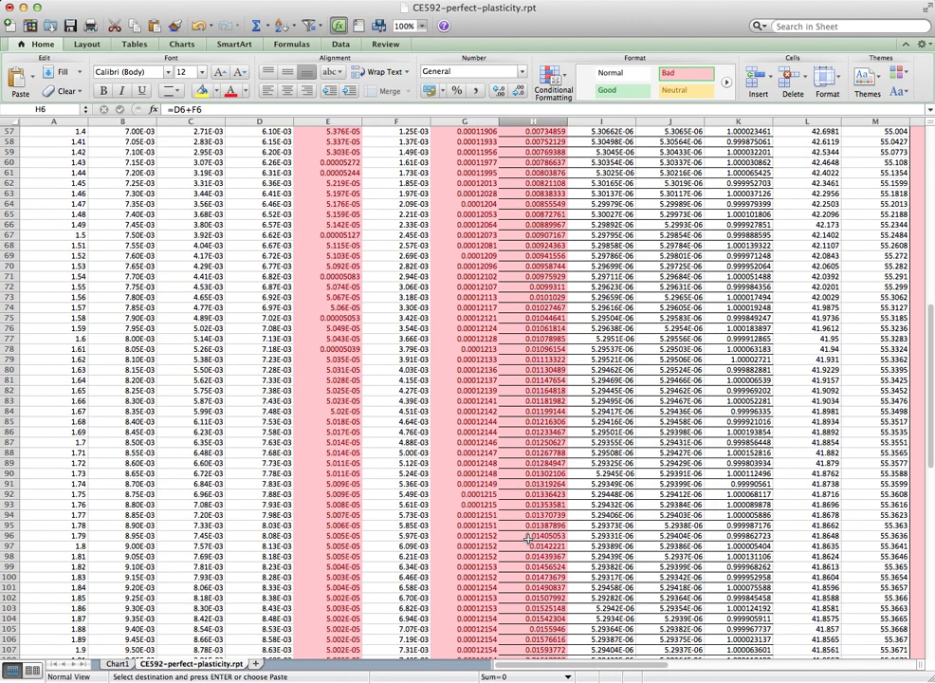
pyautogui.scroll(-1, 529, 553)
pyautogui.scroll(5, 529, 553)
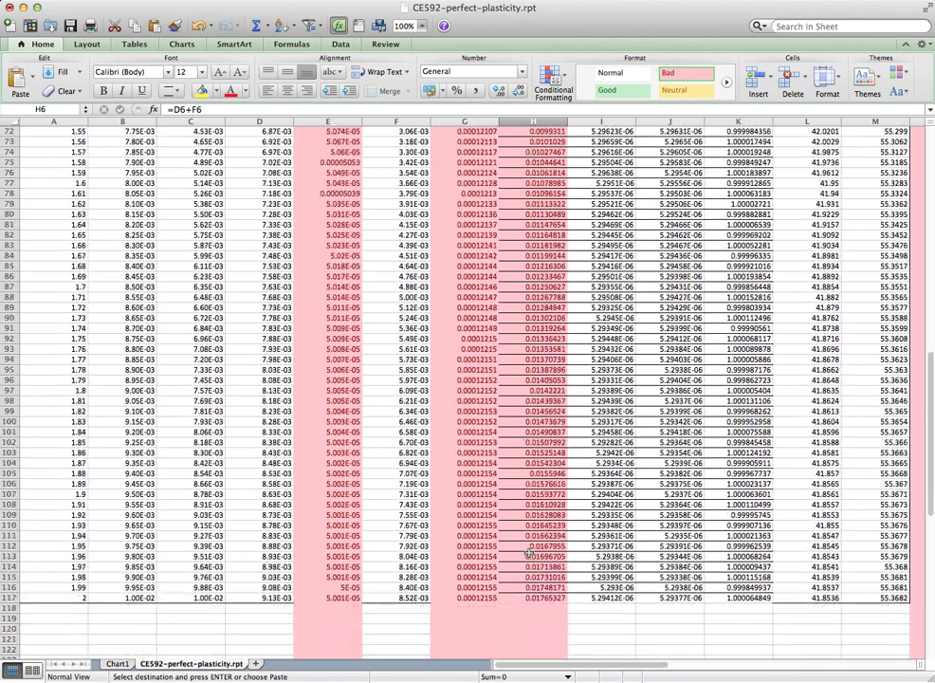
pyautogui.scroll(11, 529, 553)
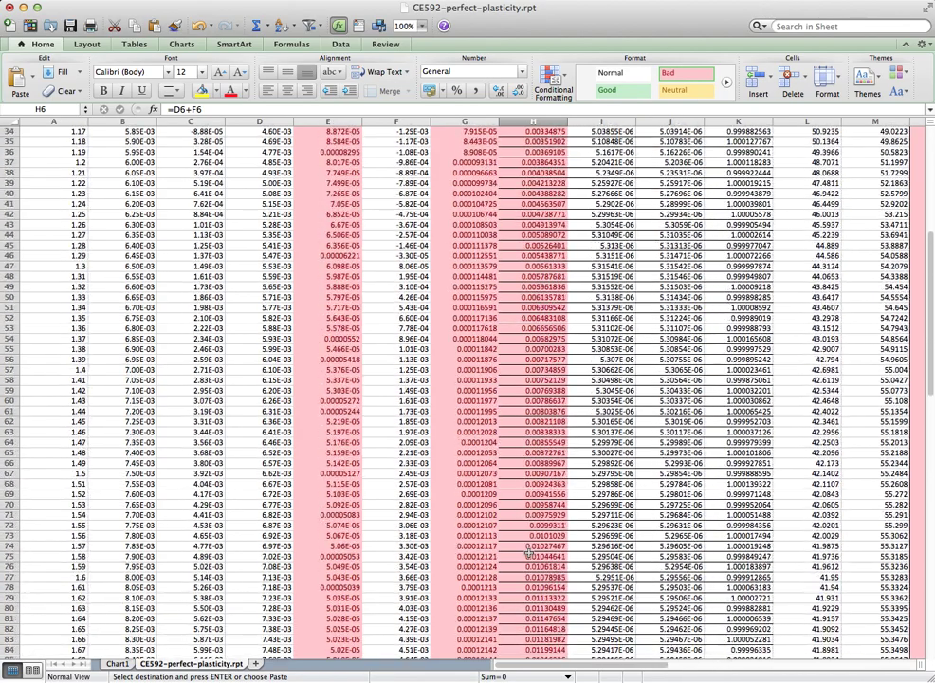
pyautogui.scroll(4, 529, 553)
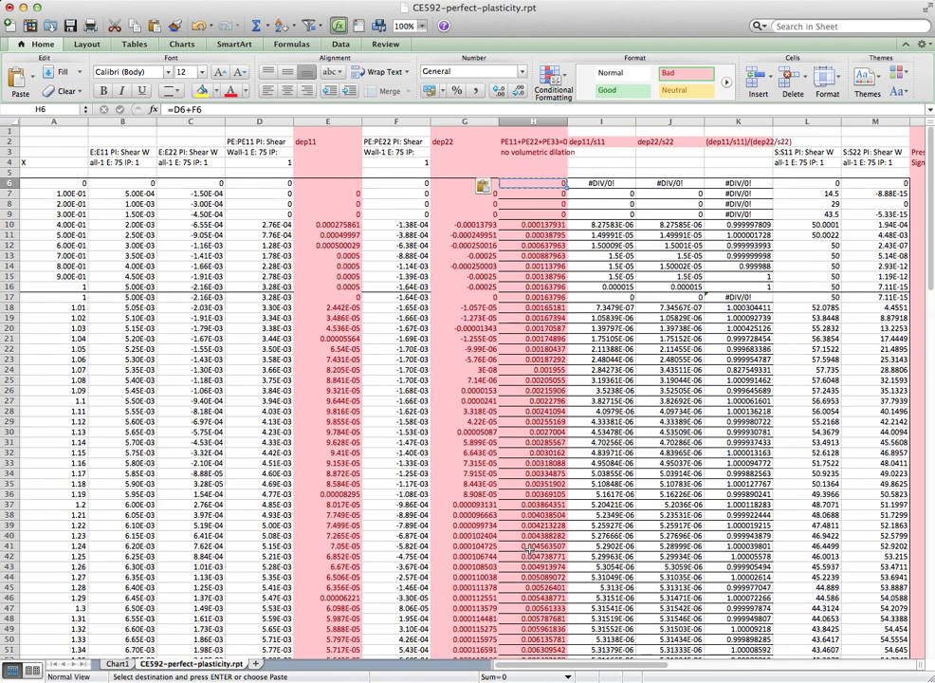
# Replace the header in cell H2 with "PE33=0-PE11-PE22"
pyautogui.click(551, 143)
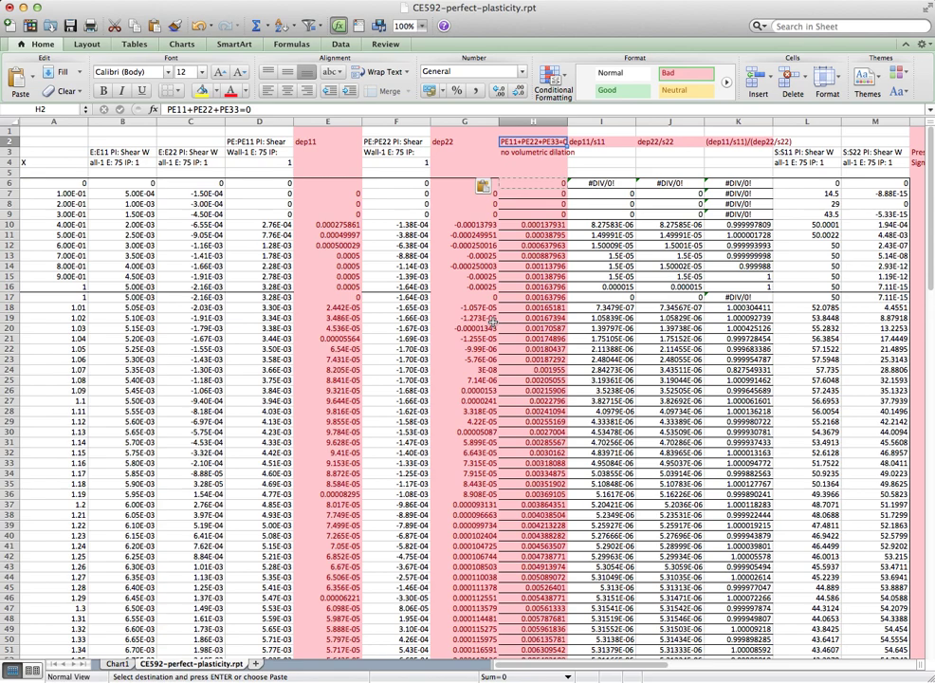
pyautogui.click(521, 152)
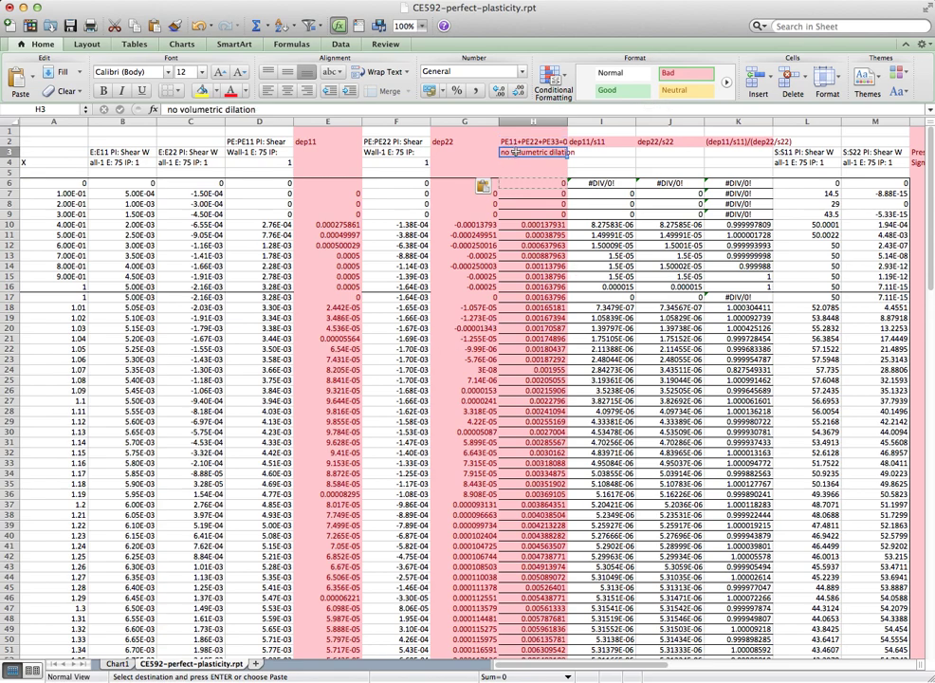
pyautogui.click(524, 141)
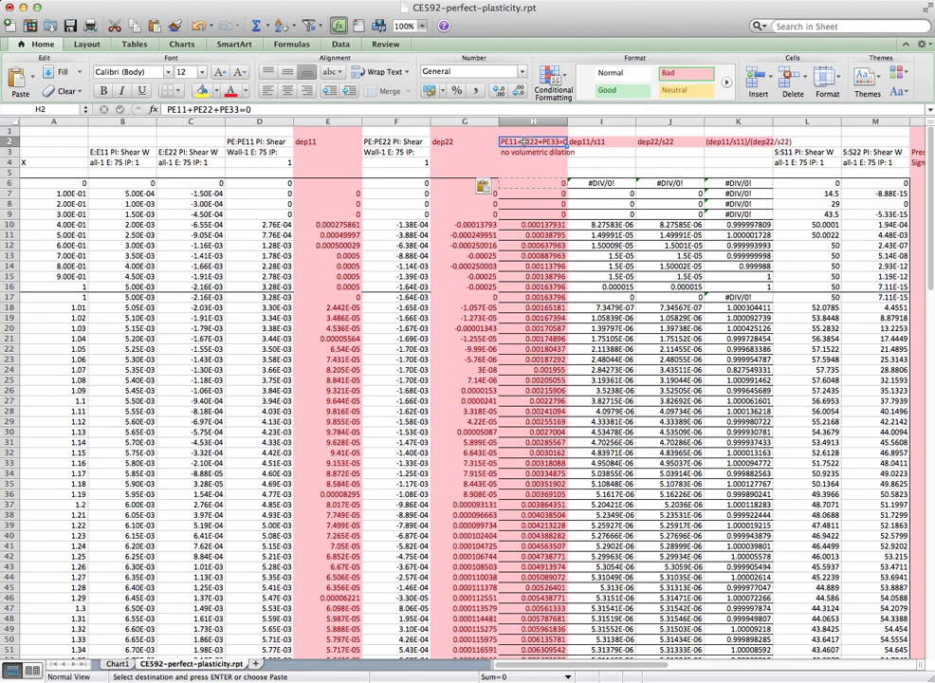
pyautogui.write('PE33')
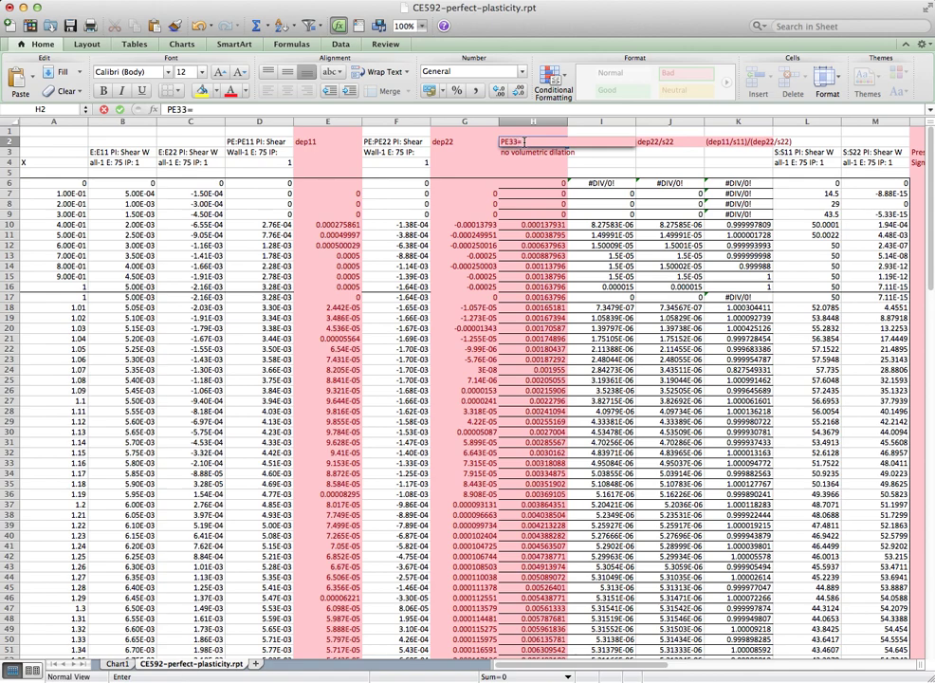
pyautogui.write('=0-PE11-PE22')
pyautogui.press('Return')
pyautogui.press('Return')
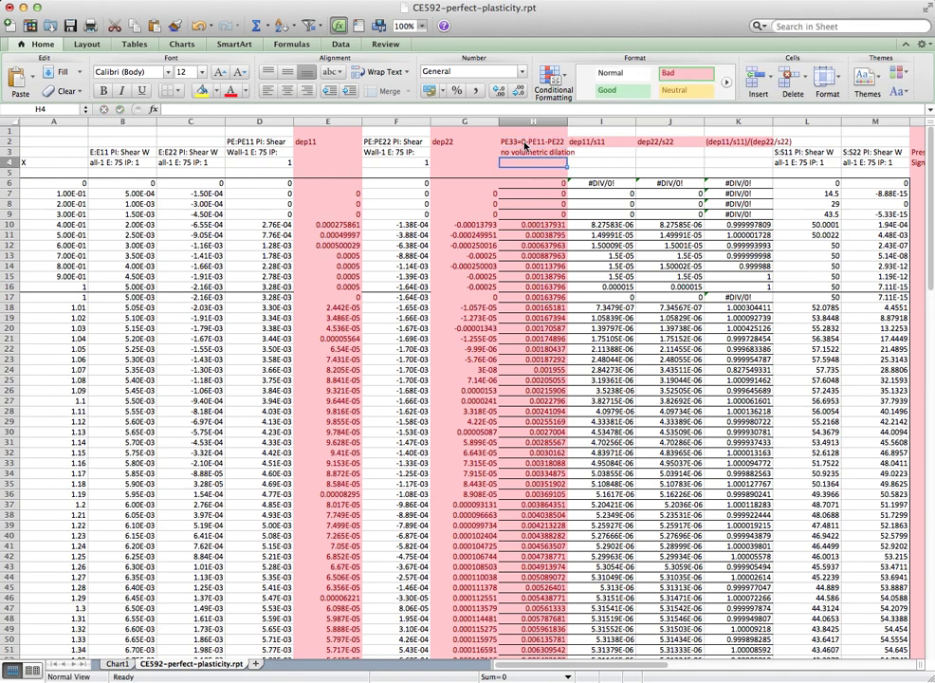
# Replace the formula in cell H6 with =0-D6-F6 to compute PE33 from PE11 and PE22
pyautogui.press('Return')
pyautogui.press('Return')
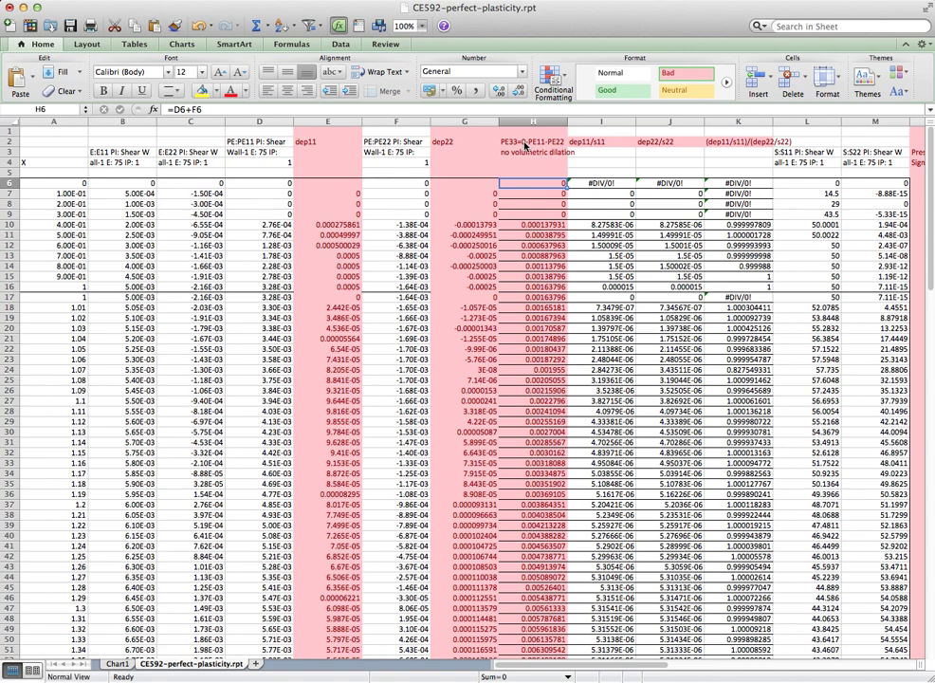
pyautogui.write('=0-')
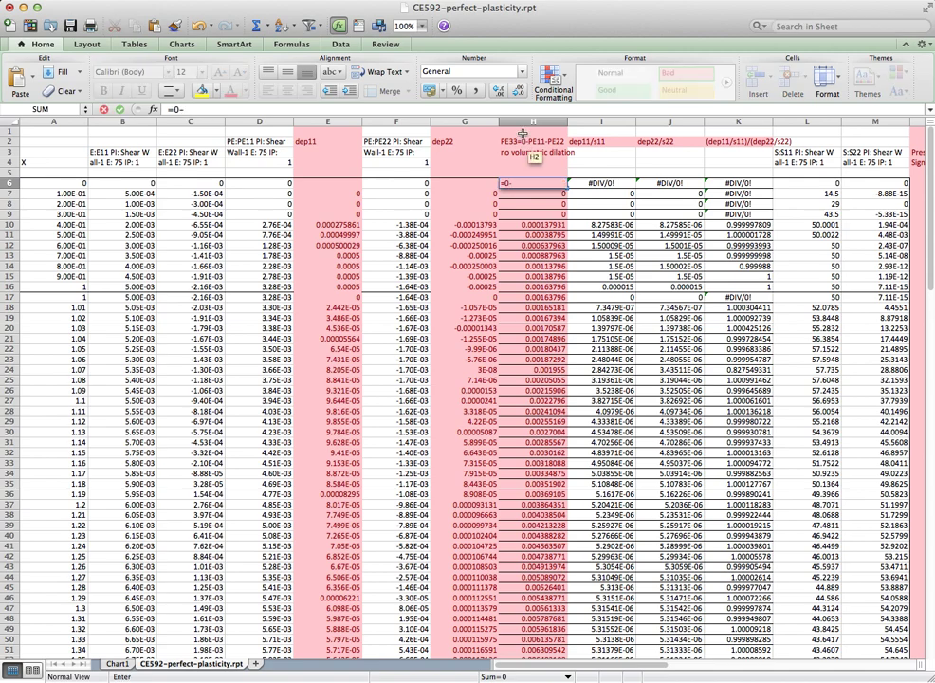
pyautogui.click(285, 183)
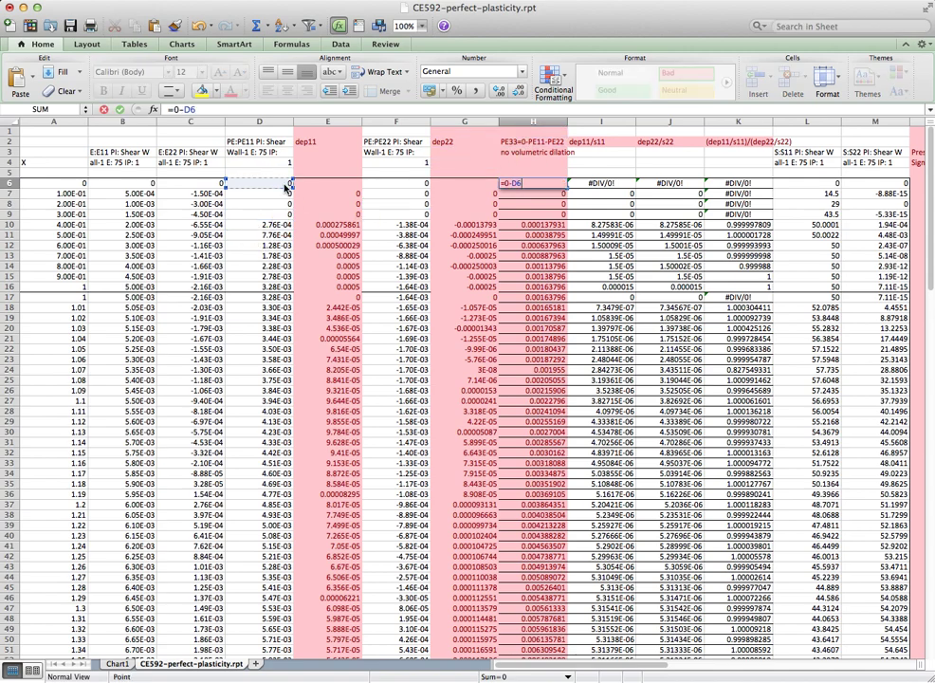
pyautogui.write('-')
pyautogui.click(390, 187)
pyautogui.press('Return')
# Copy the PE33 formula from H6 down column H through row 117, overwriting the existing sums
pyautogui.press('Up')
pyautogui.press('super+c')
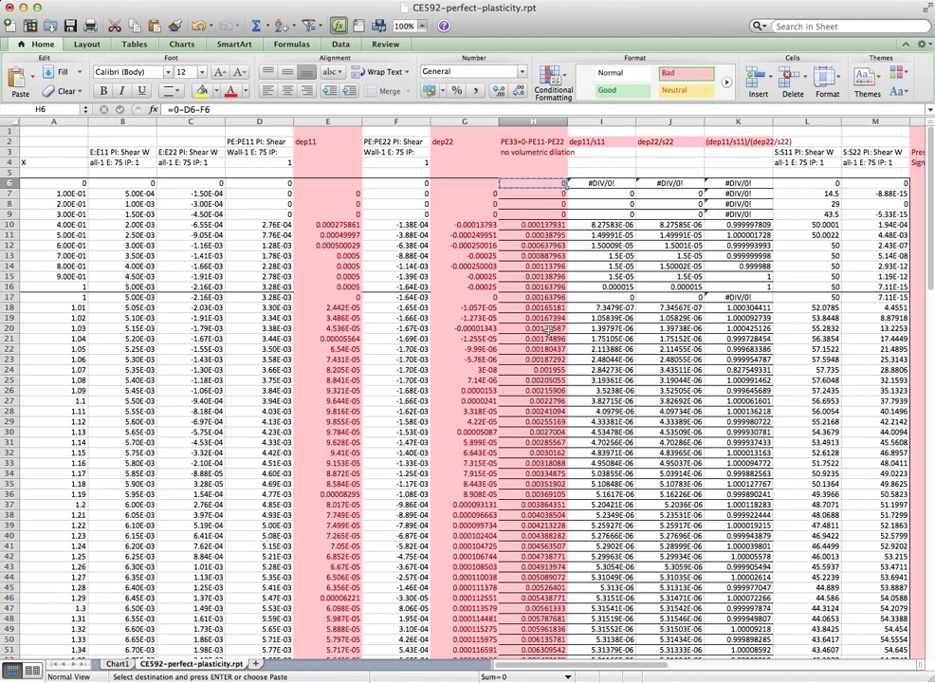
pyautogui.scroll(-10, 546, 332)
pyautogui.scroll(-13, 547, 332)
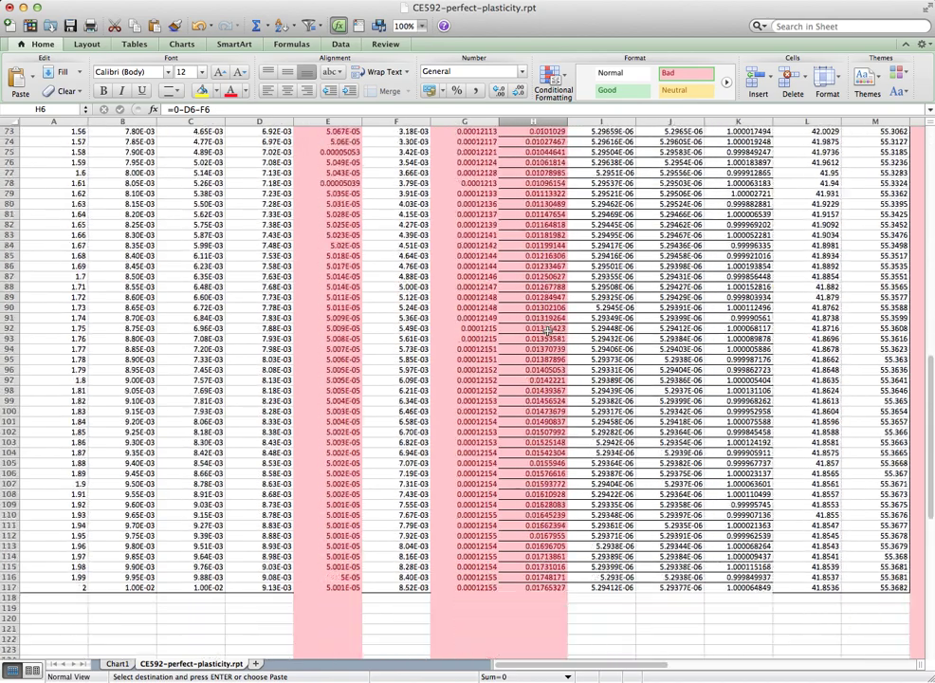
pyautogui.keyDown('shift'); pyautogui.click(537, 536); pyautogui.keyUp('shift')
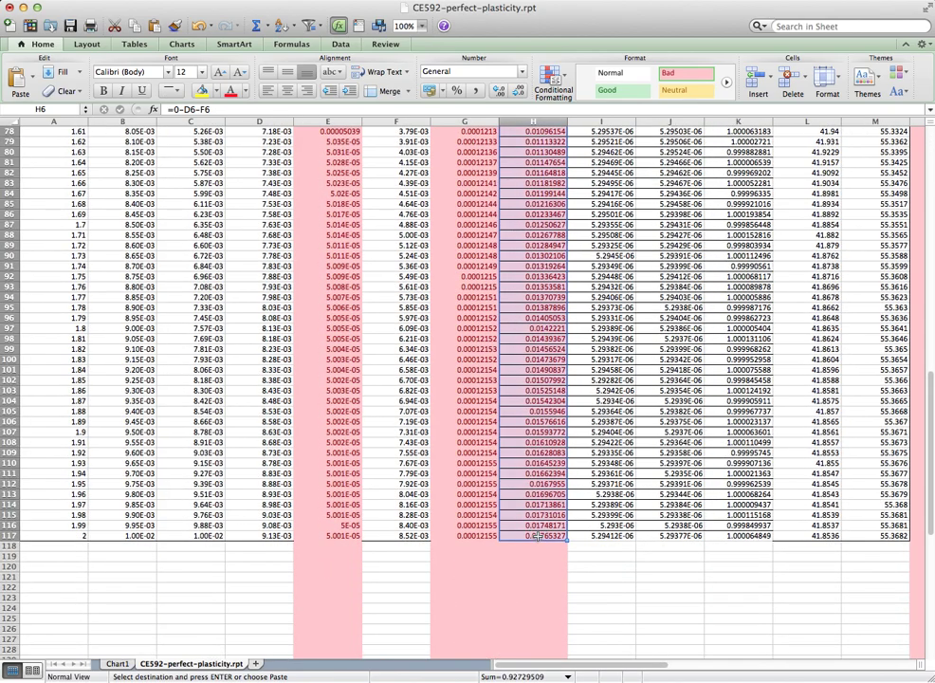
pyautogui.scroll(20, 537, 536)
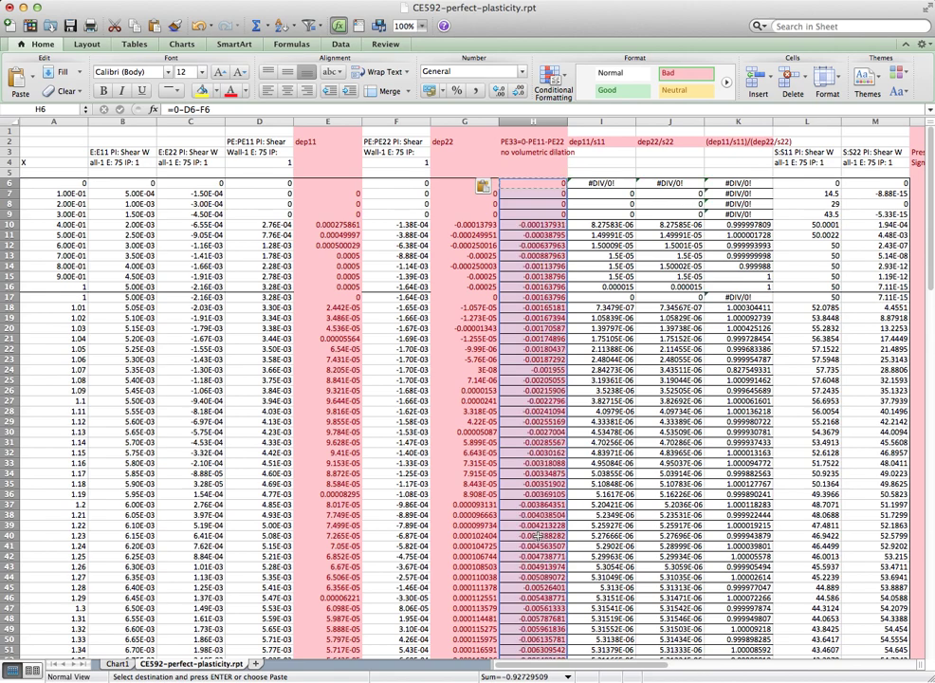
# Review the PE33 header, its note and H6 formula, along with the PE11, PE22, dep11/s11 and dep22/s22 headers
pyautogui.hscroll(2, 537, 535)
pyautogui.hscroll(-2, 537, 535)
pyautogui.click(532, 152)
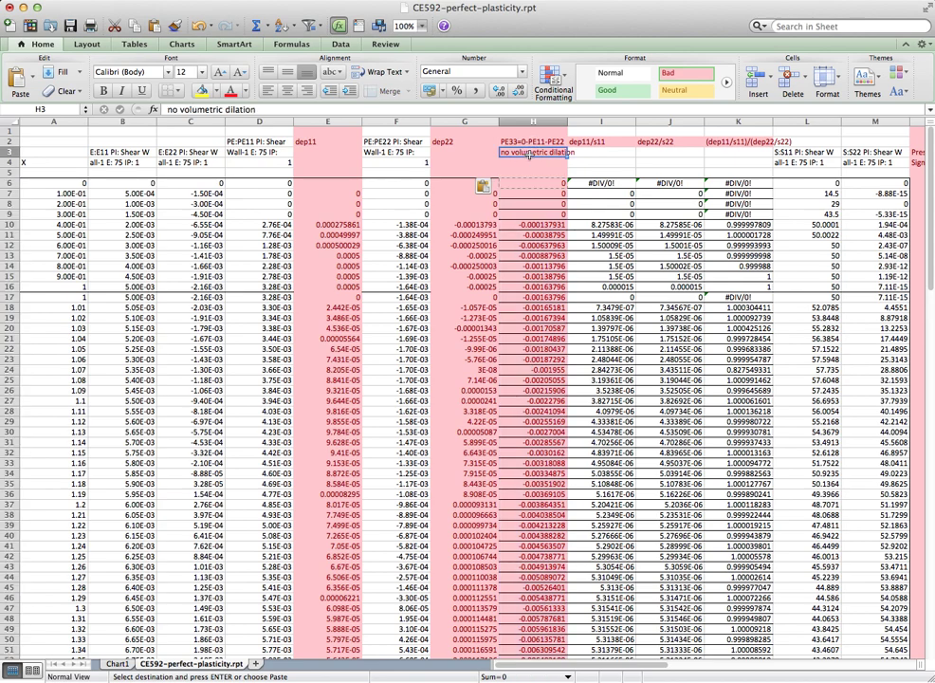
pyautogui.press('Up')
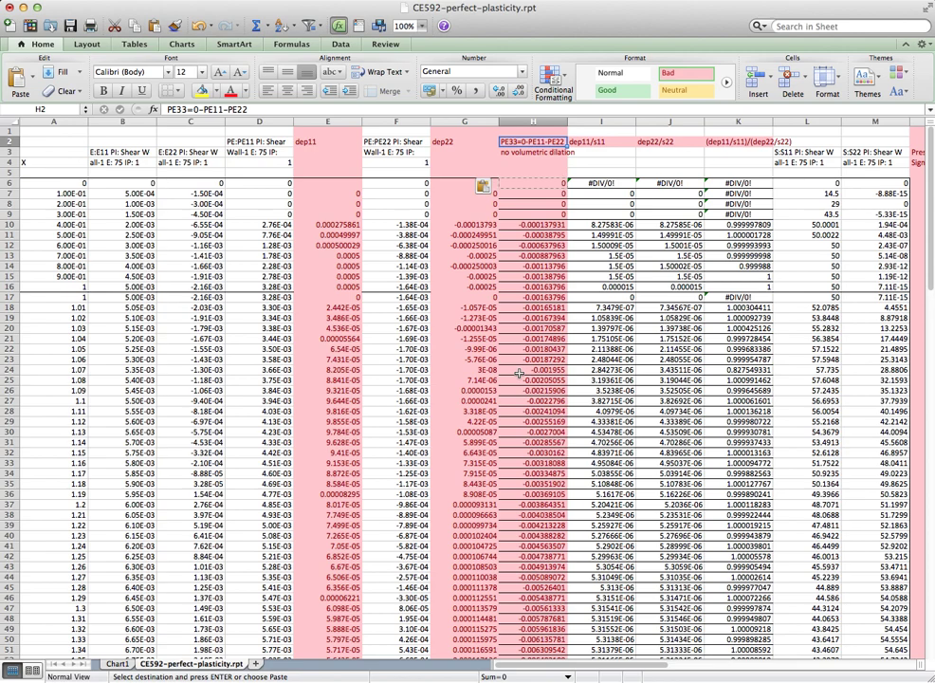
pyautogui.click(603, 142)
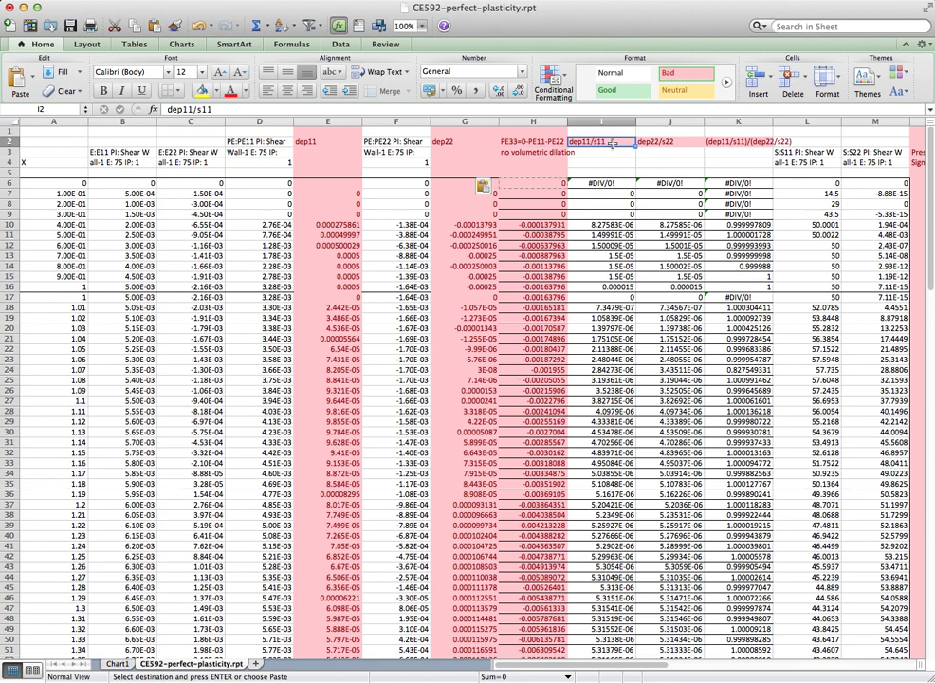
pyautogui.press('Right')
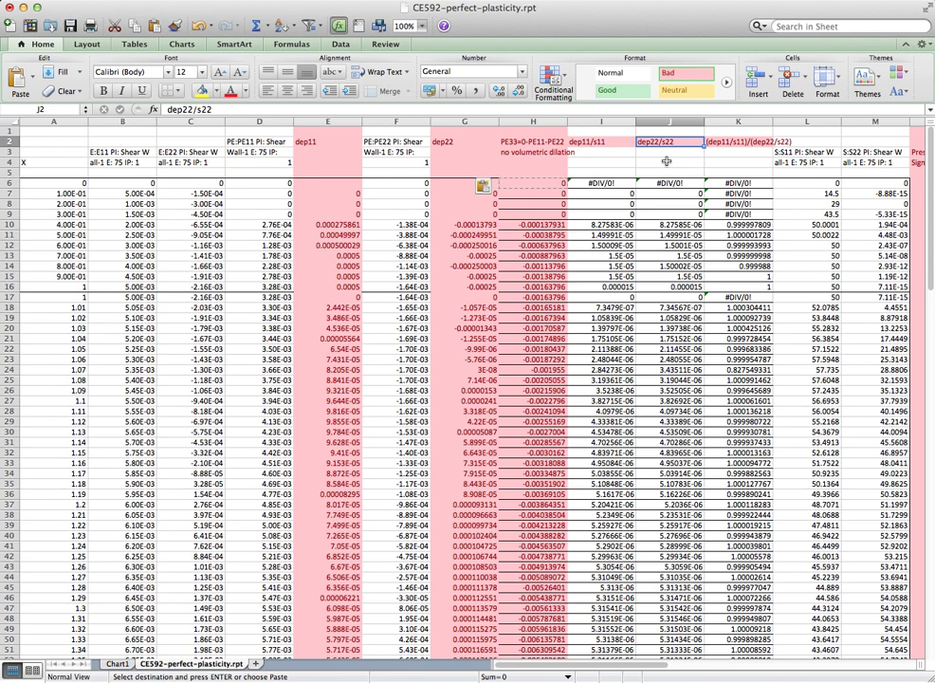
pyautogui.click(533, 182)
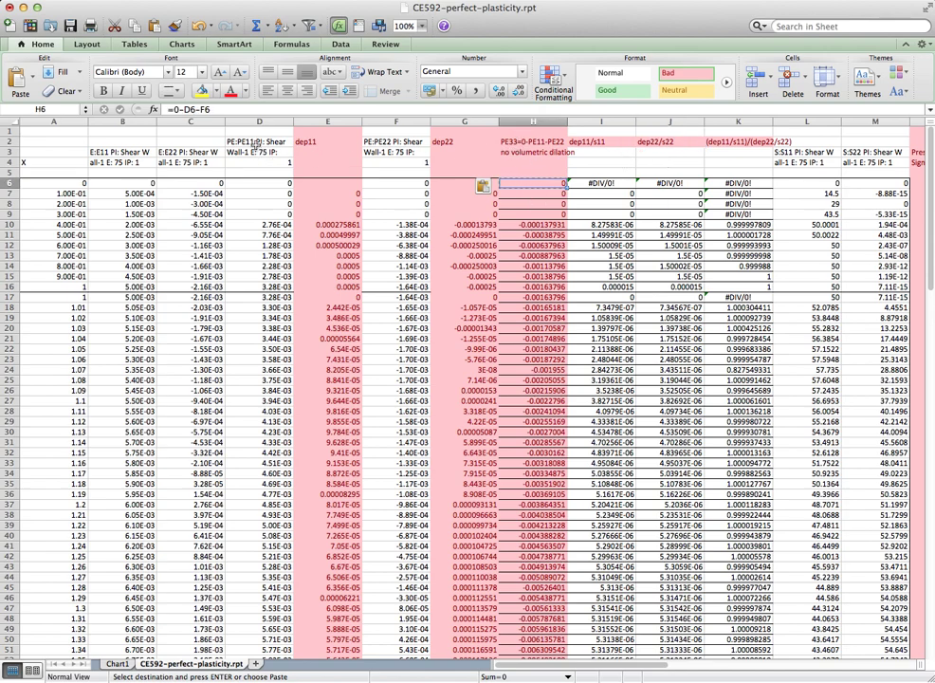
pyautogui.click(254, 144)
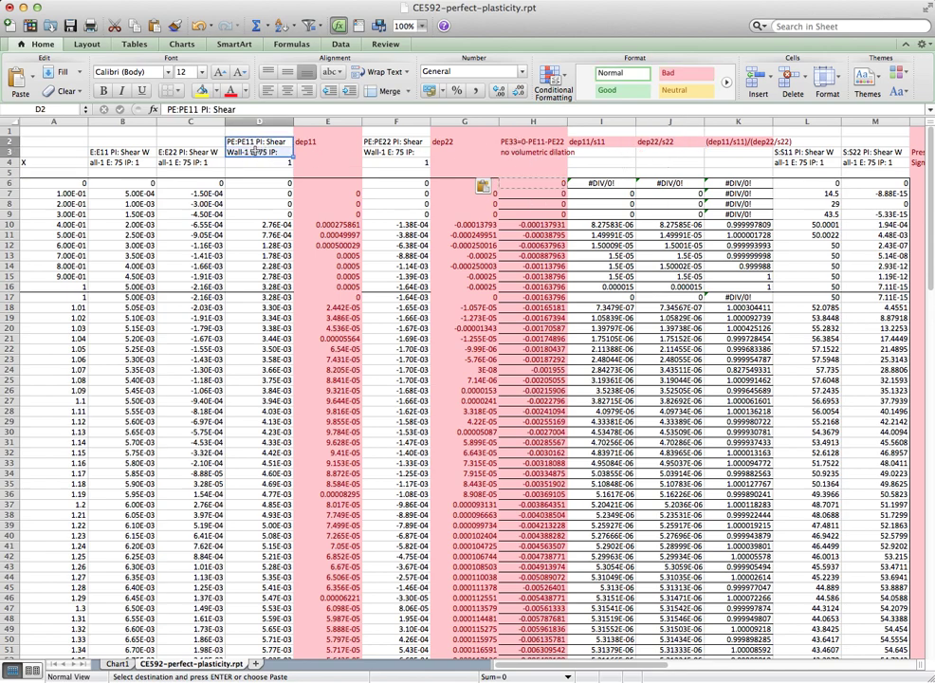
pyautogui.click(418, 147)
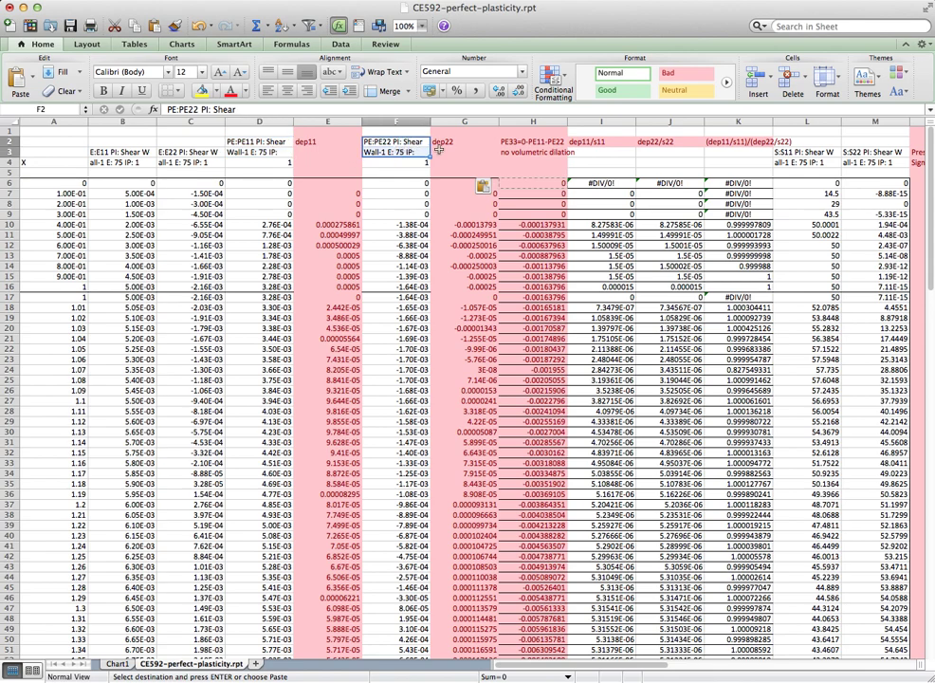
pyautogui.click(536, 142)
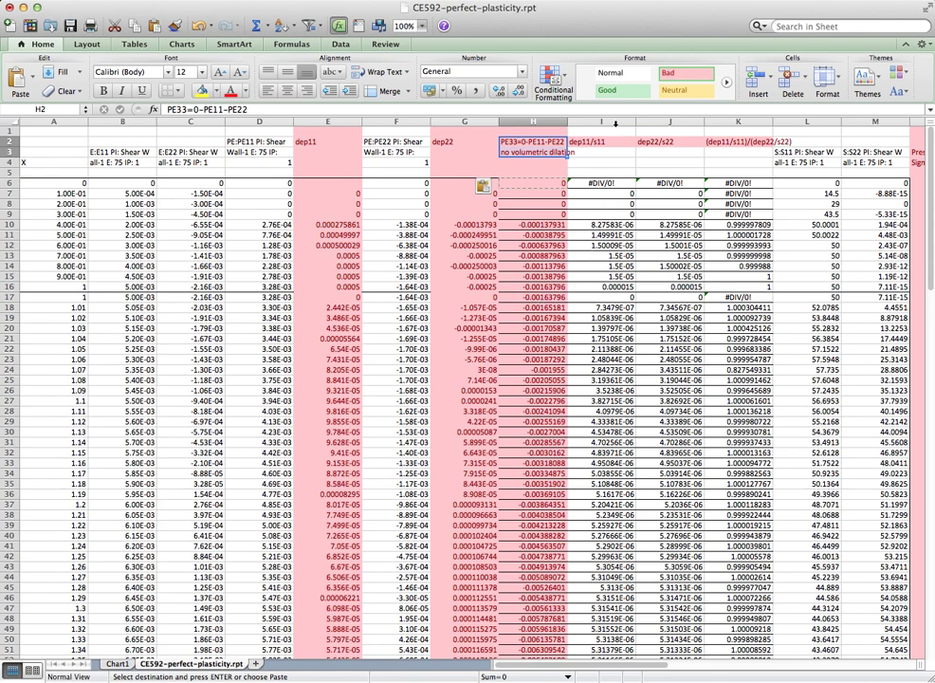
# Insert a blank column I between the PE33 and dep11/s11 columns
pyautogui.click(615, 123)
pyautogui.rightClick(617, 124)
pyautogui.click(628, 194)
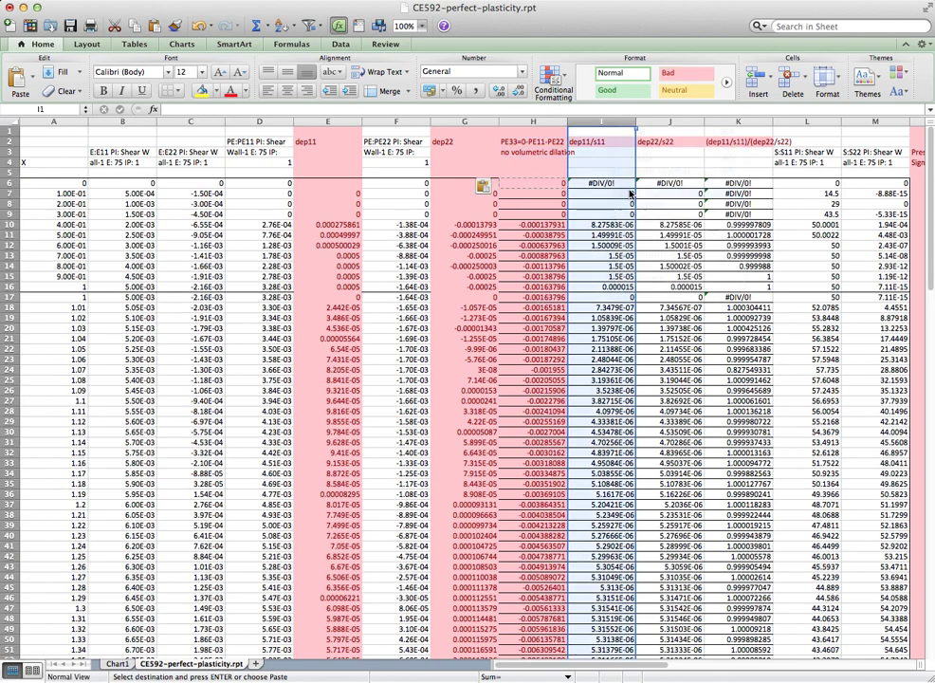
# Enter the header "Effective Plastic Strain" in cell I2 of the blank column
pyautogui.press('Down')
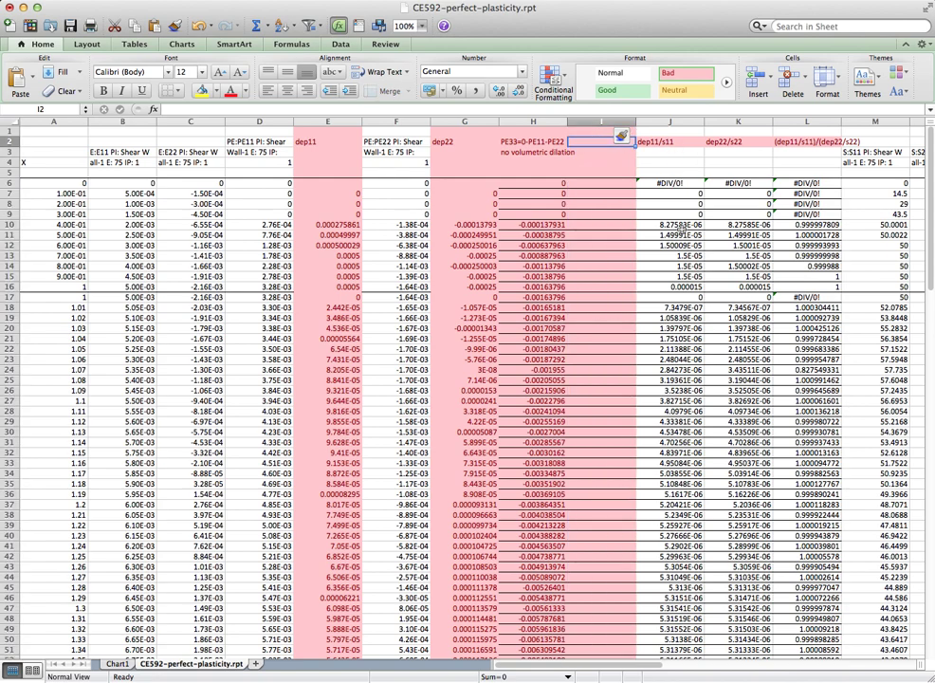
pyautogui.write('Effe')
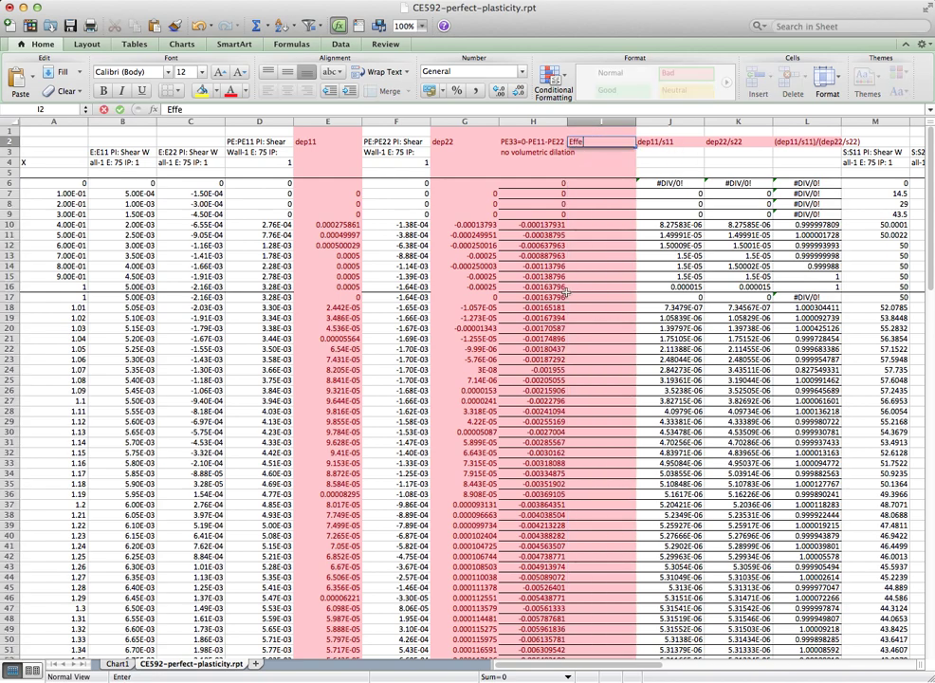
pyautogui.write('ctive Plastic Strain')
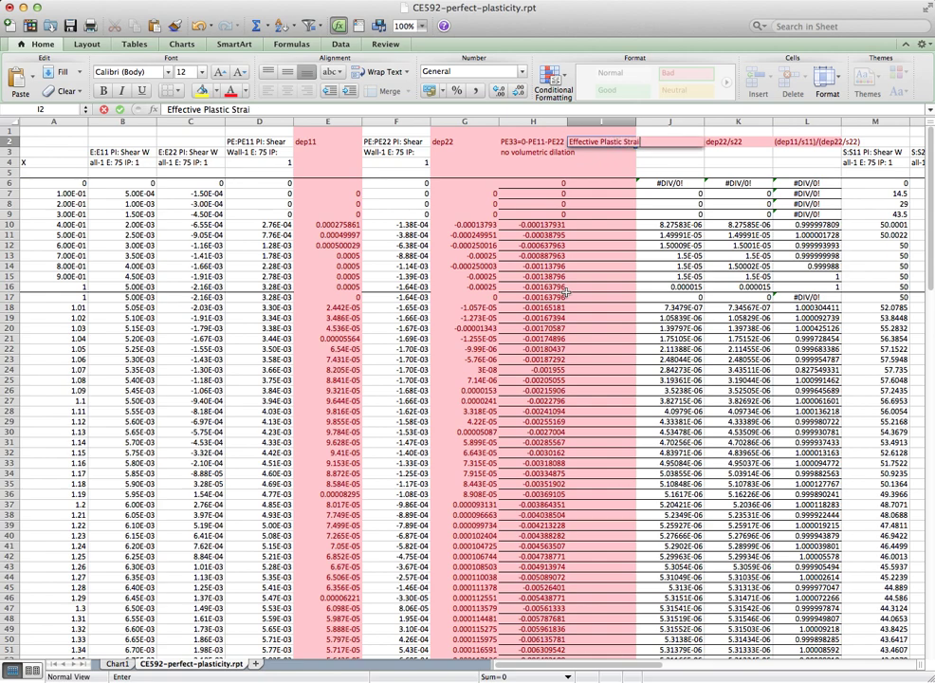
pyautogui.press('Return')
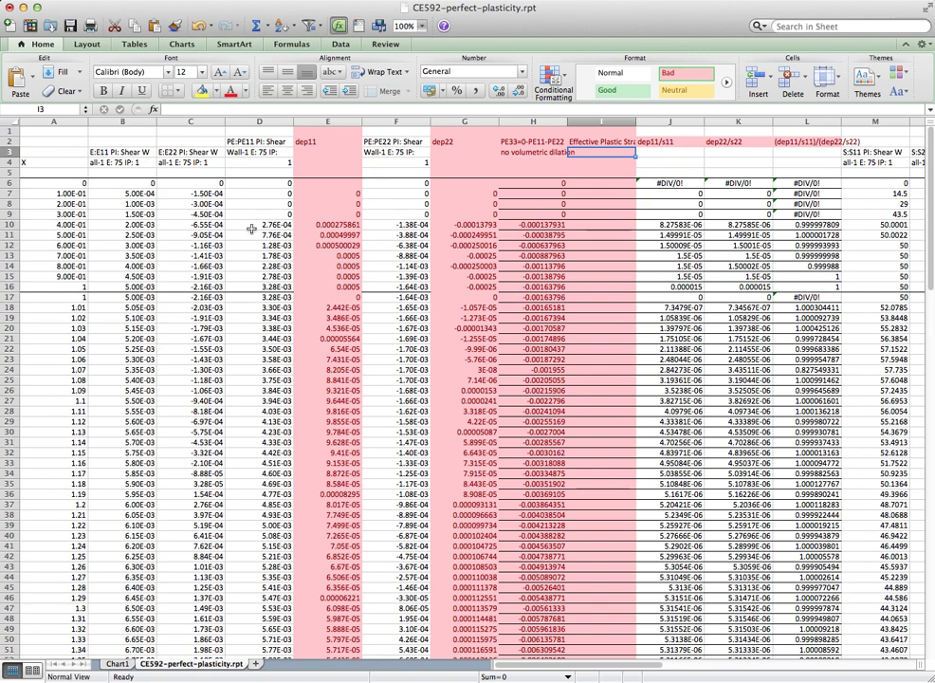
# Open the recent workbook CE592-HW3-4.xlsx, inspect the peeq formula in J11 and dpeeq formula in I11, and close the workbook
pyautogui.click(89, 2)
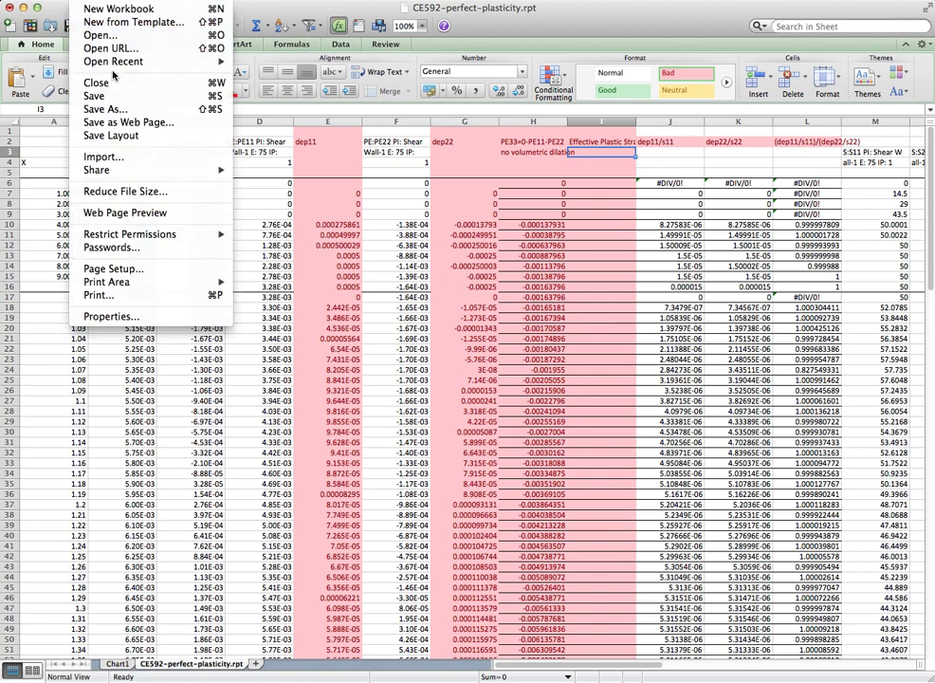
pyautogui.moveTo(92, 58)
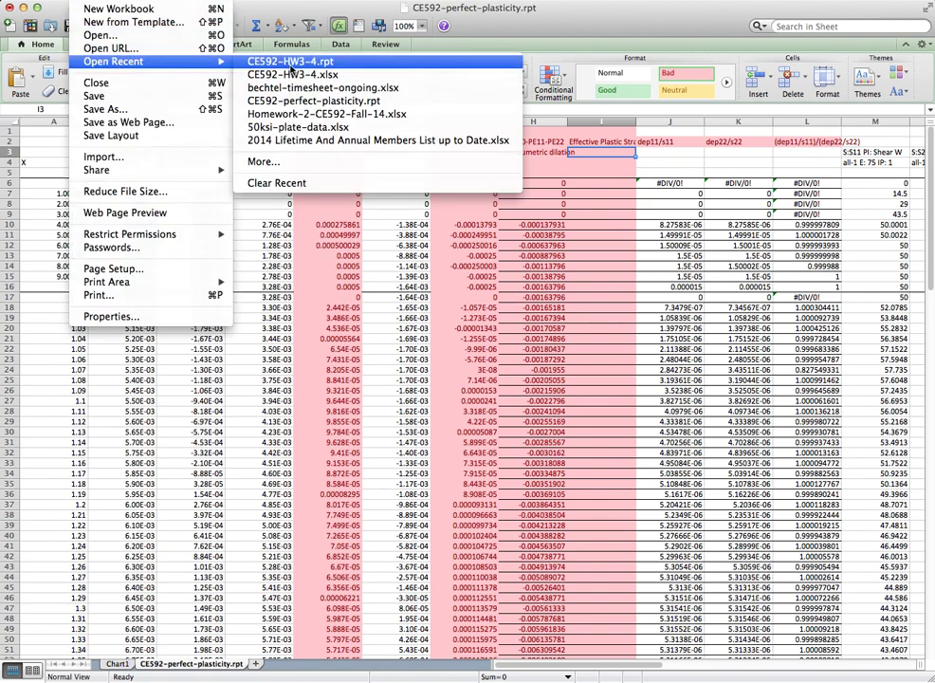
pyautogui.click(290, 74)
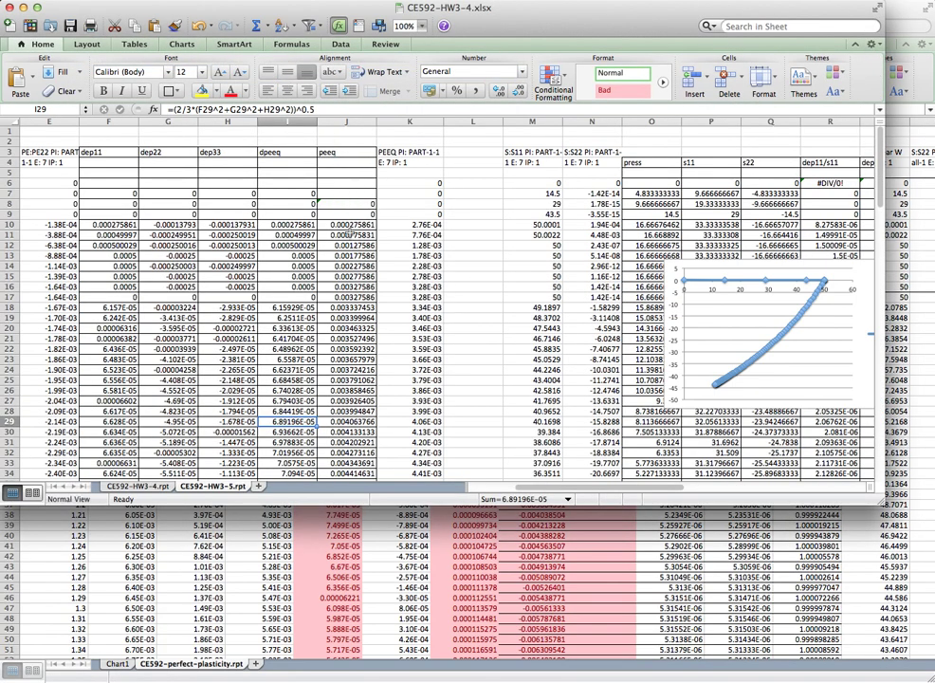
pyautogui.click(353, 236)
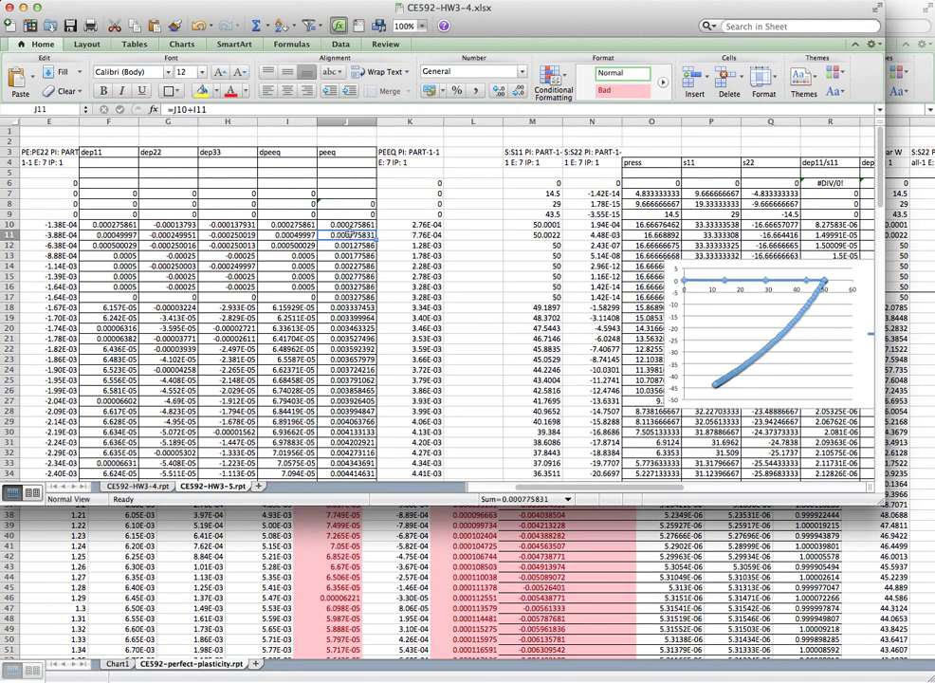
pyautogui.click(287, 235)
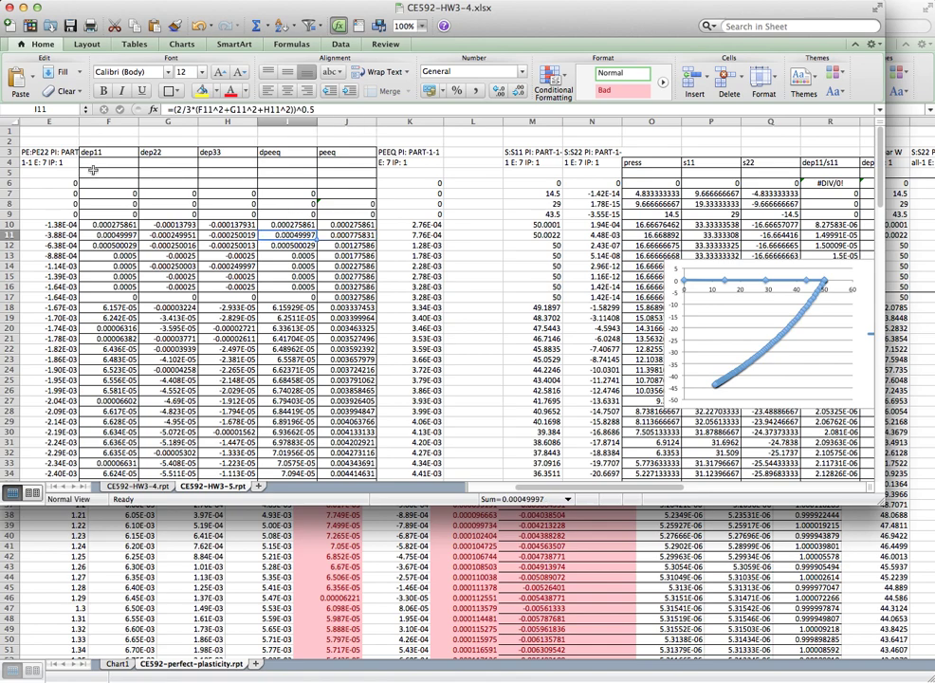
pyautogui.click(10, 9)
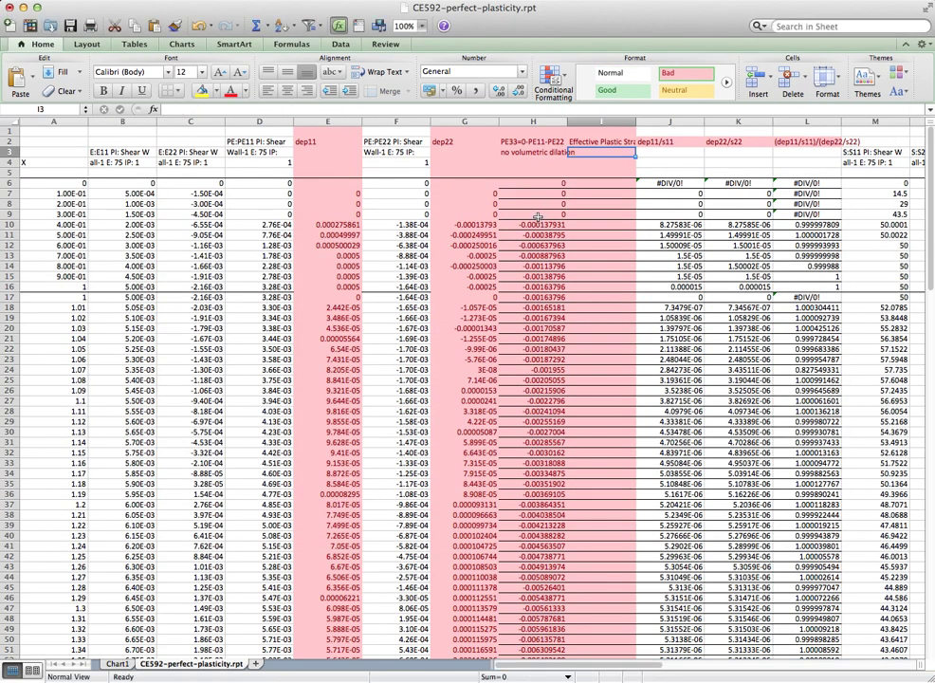
# Replace the header in cell I2 of the perfect-plasticity sheet with "dep33"
pyautogui.click(540, 140)
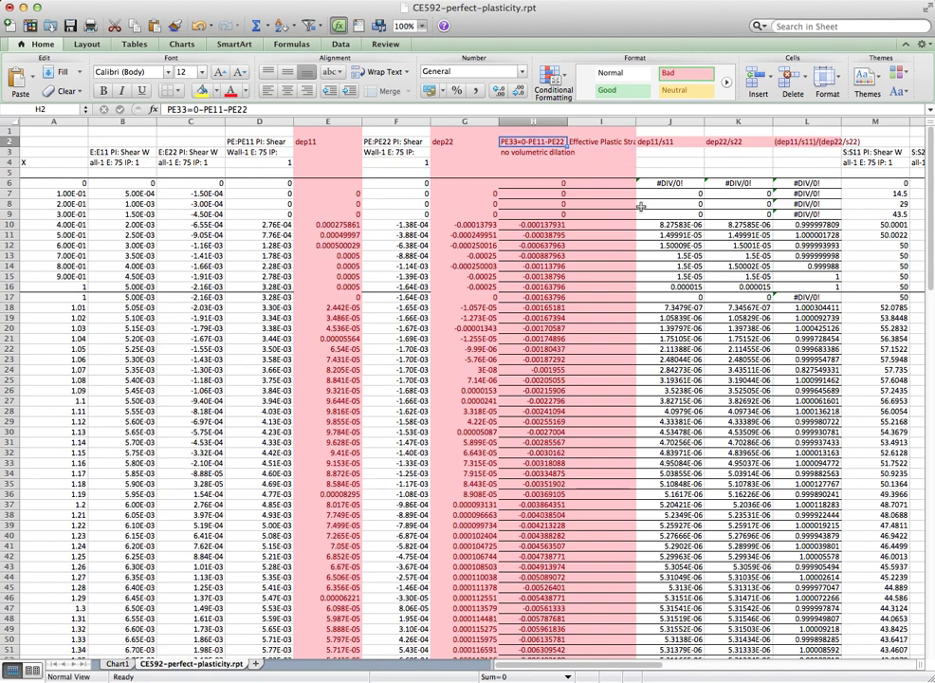
pyautogui.click(607, 142)
pyautogui.write('dep33')
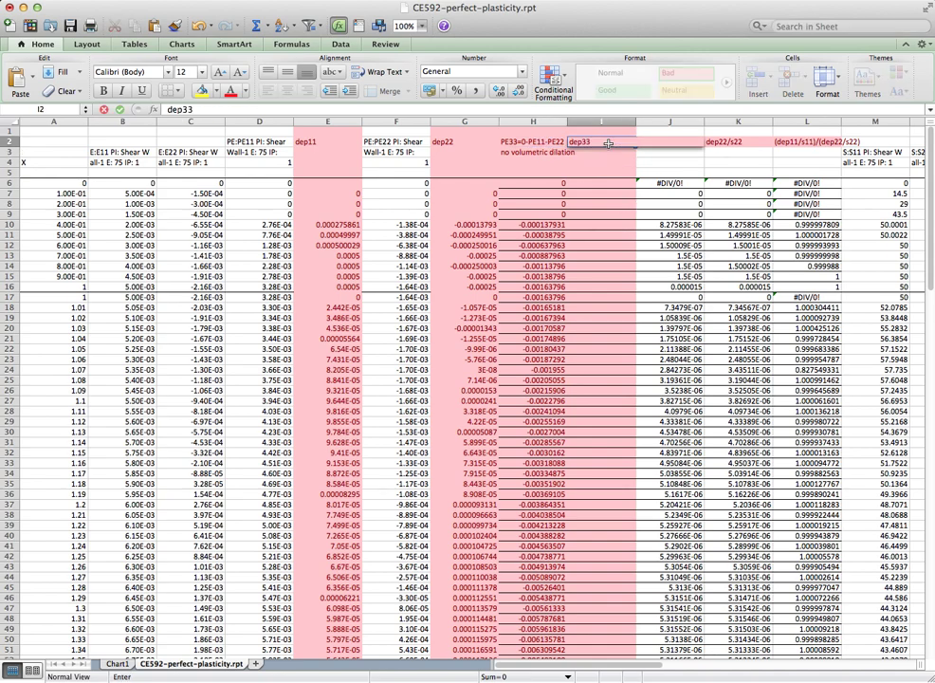
pyautogui.press('Return')
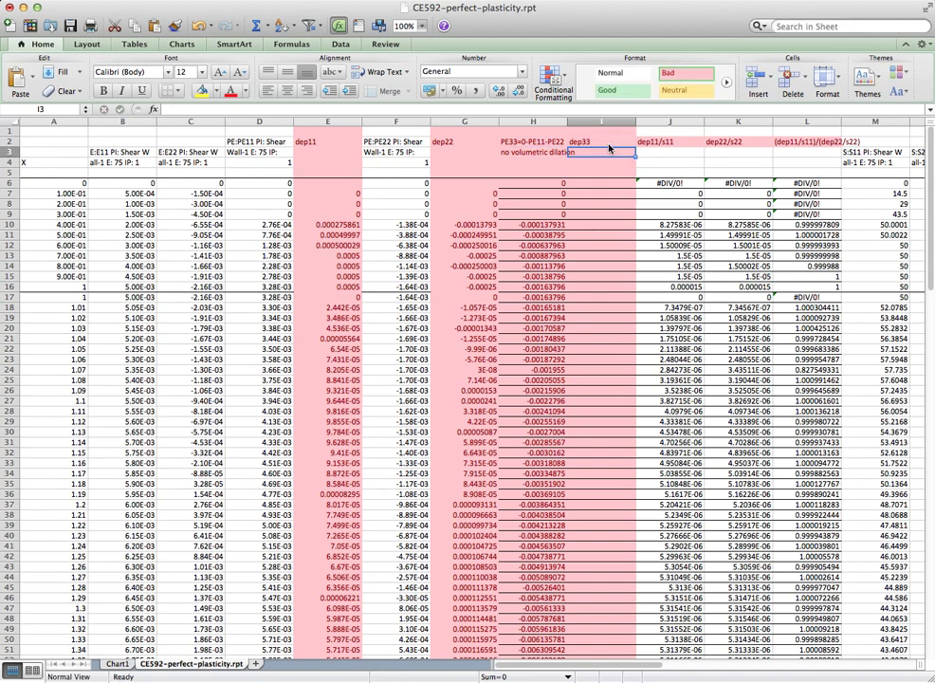
# Enter the formula =0-E6-G6 in cell I6 to compute dep33 from dep11 and dep22
pyautogui.click(604, 184)
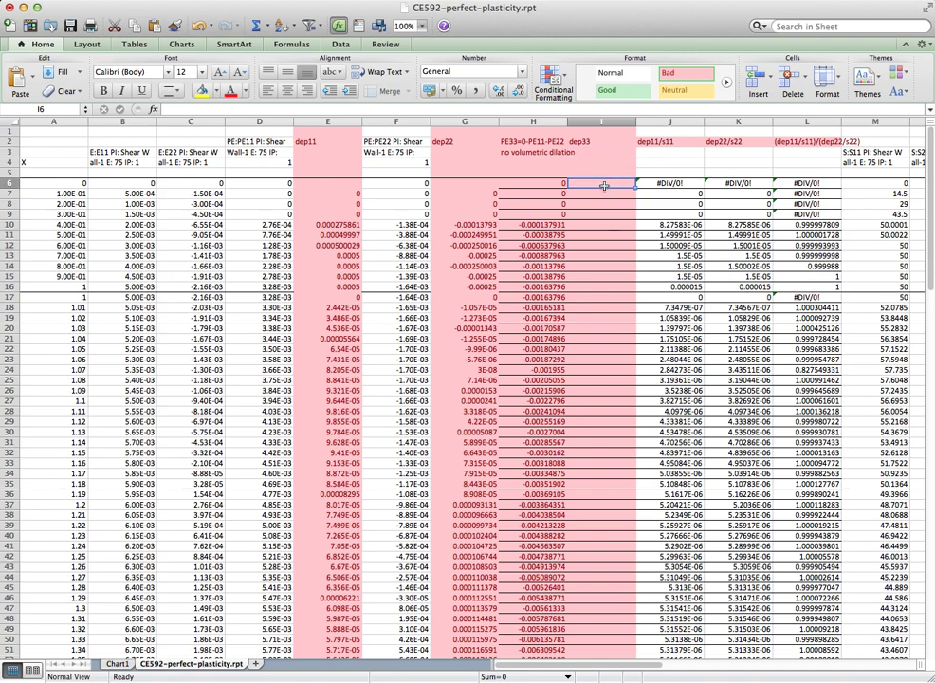
pyautogui.write('=0-')
pyautogui.press('Left')
pyautogui.press('Left')
pyautogui.press('Left')
pyautogui.press('Left')
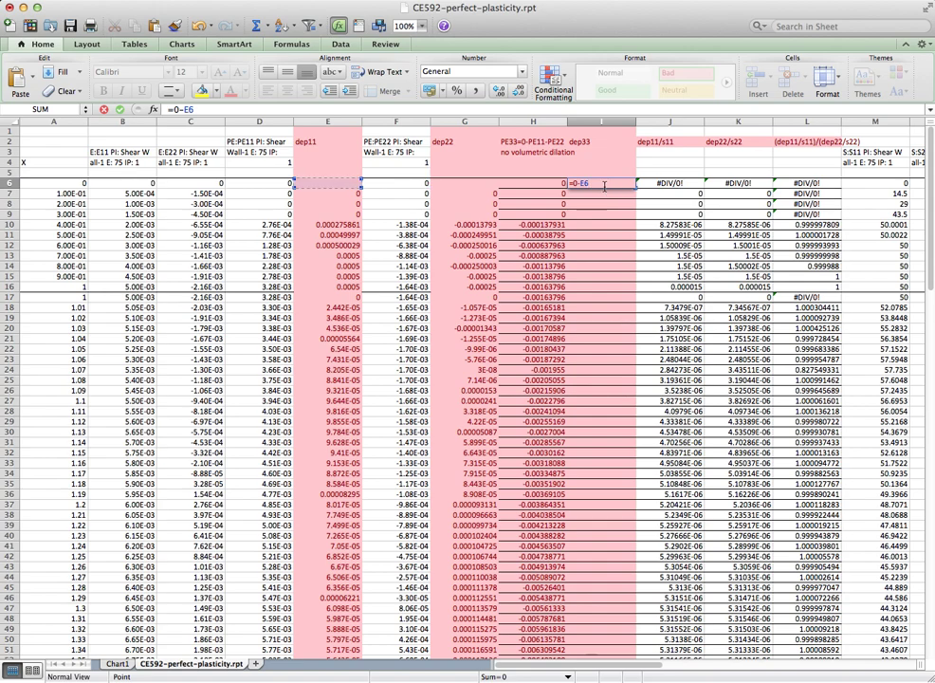
pyautogui.write('-')
pyautogui.press('Left')
pyautogui.press('Left')
pyautogui.press('Left')
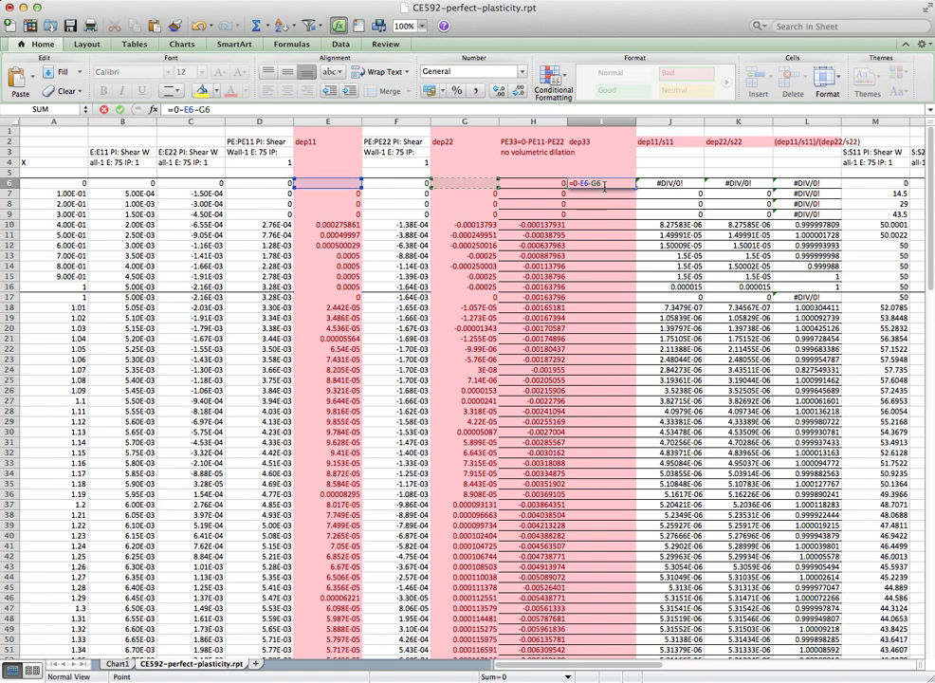
pyautogui.press('Right')
pyautogui.press('Return')
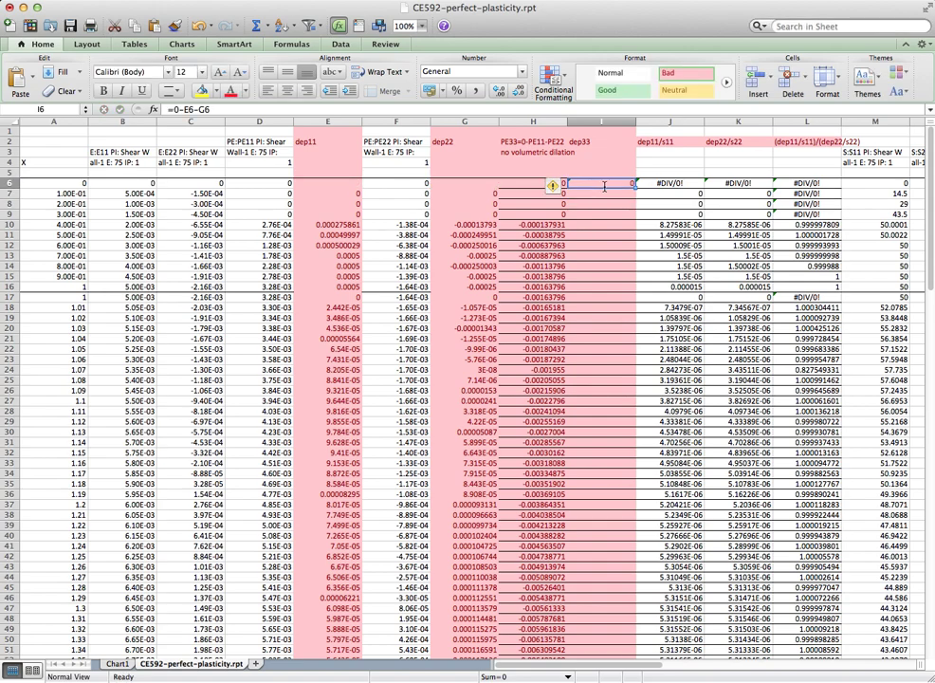
# Copy the dep33 formula from I6 down column I through row 117
pyautogui.press('super+c')
pyautogui.scroll(-10, 607, 288)
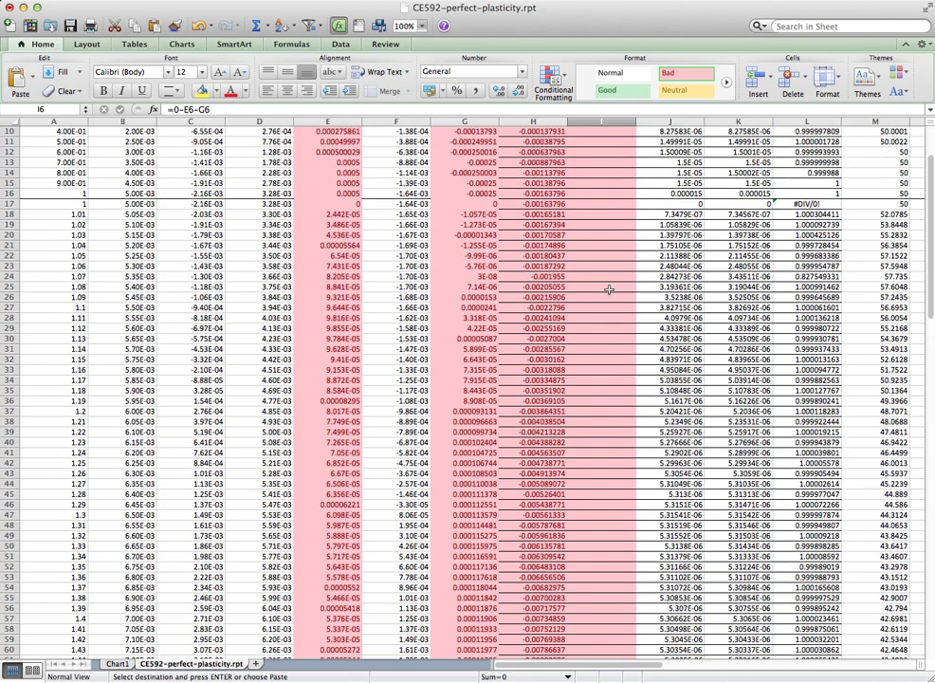
pyautogui.scroll(-17, 609, 290)
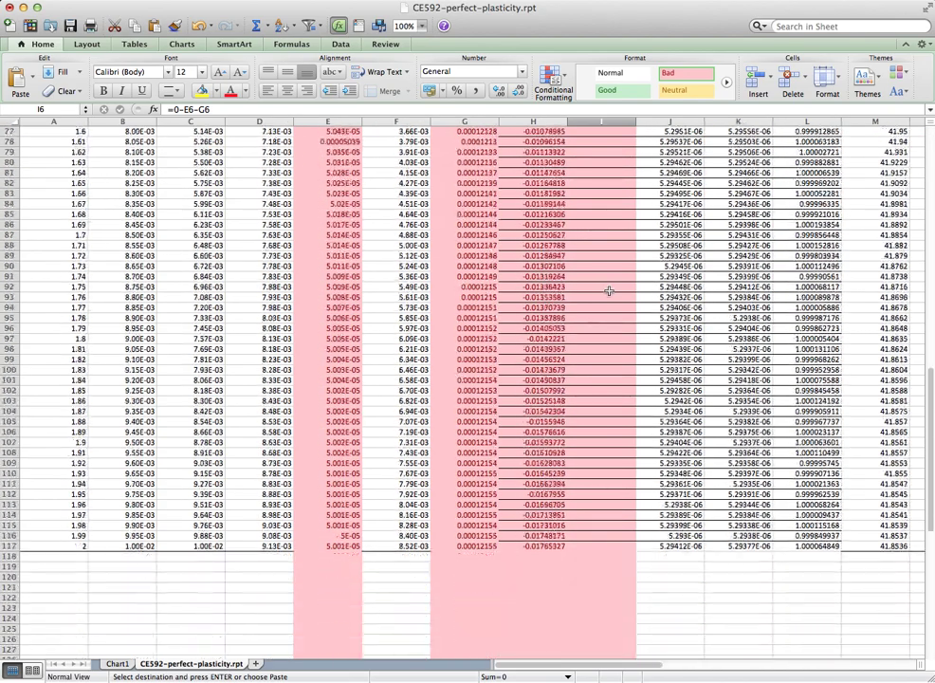
pyautogui.keyDown('shift'); pyautogui.click(602, 526); pyautogui.keyUp('shift')
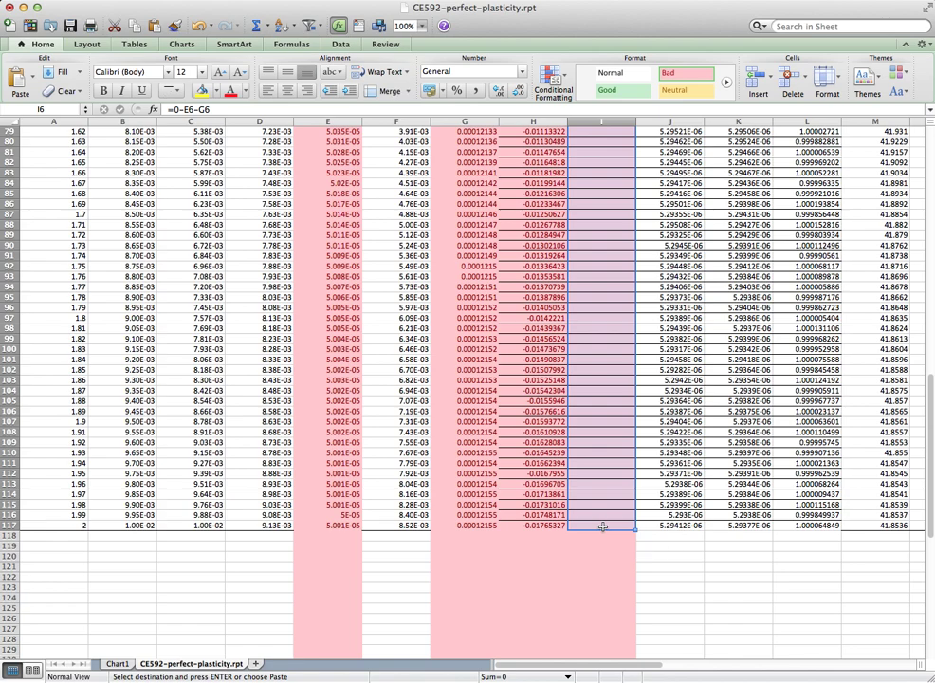
pyautogui.press('super+v')
# Make the dep33, dep22 and dep11 headers in row 2 bold
pyautogui.click(608, 142)
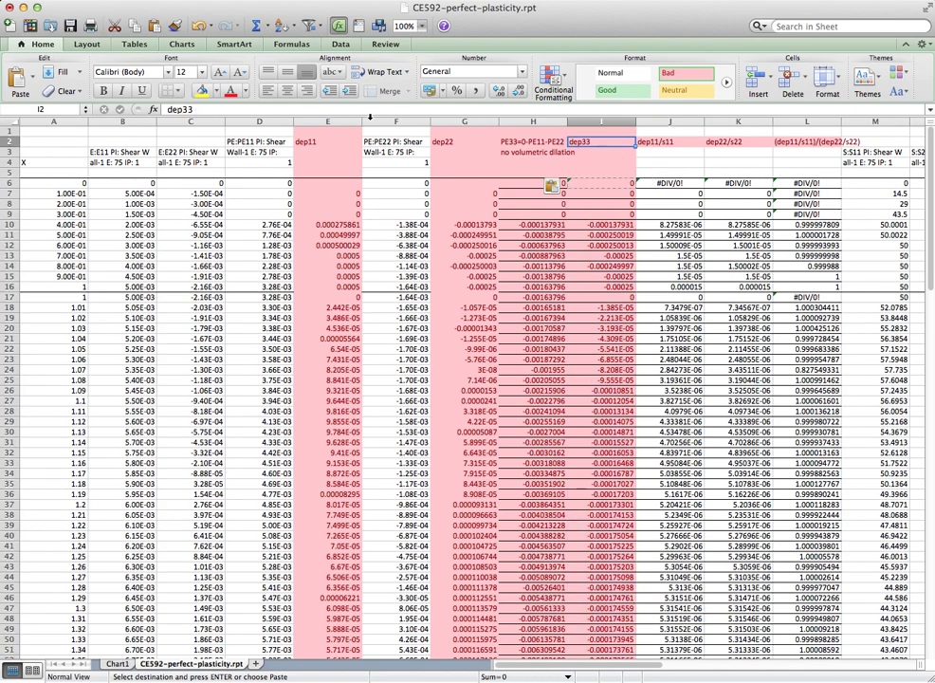
pyautogui.click(102, 90)
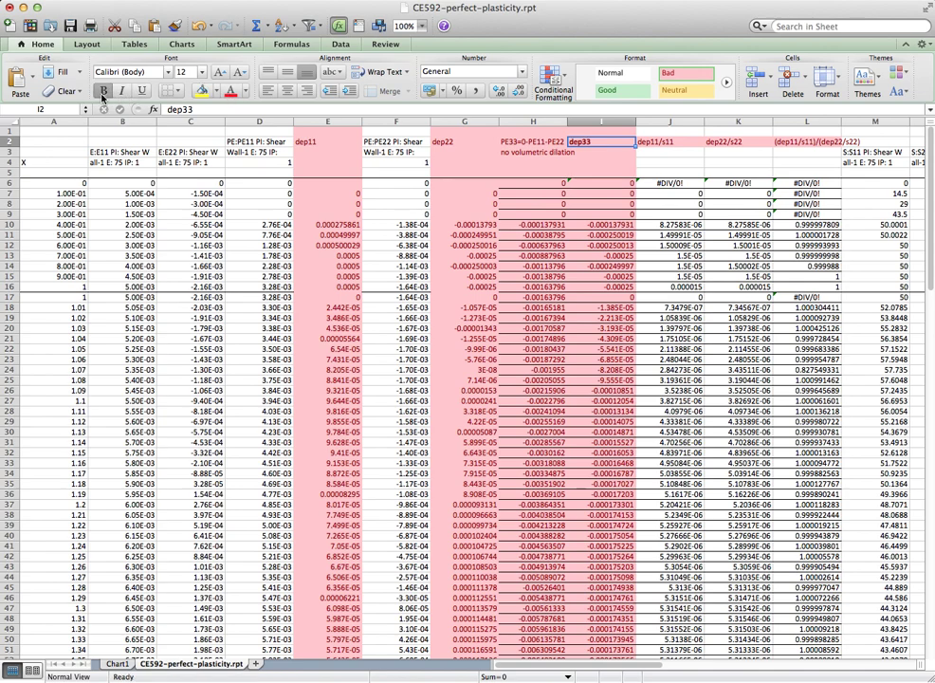
pyautogui.click(440, 142)
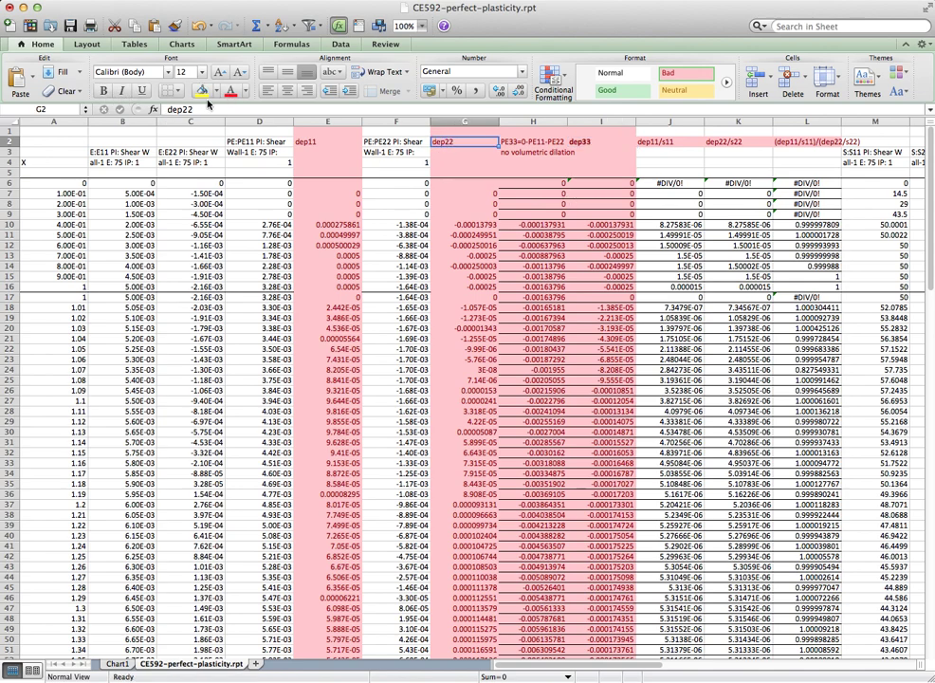
pyautogui.click(103, 90)
pyautogui.press('Left')
pyautogui.press('Left')
pyautogui.click(102, 90)
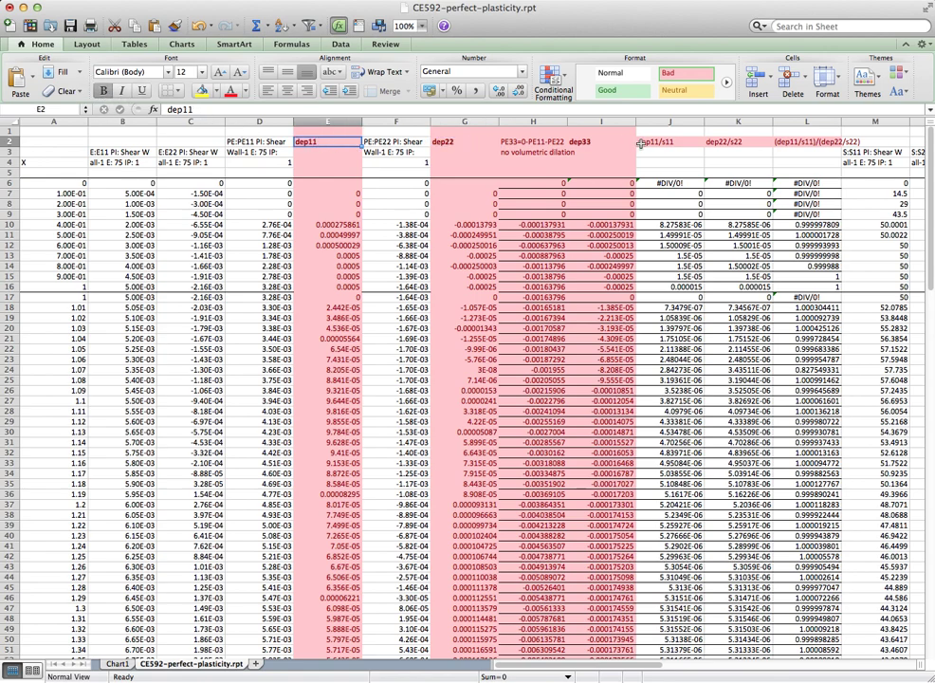
# Insert a blank column J between the dep33 and dep11/s11 columns
pyautogui.click(665, 126)
pyautogui.rightClick(664, 125)
pyautogui.press('Escape')
pyautogui.rightClick(650, 123)
pyautogui.click(678, 188)
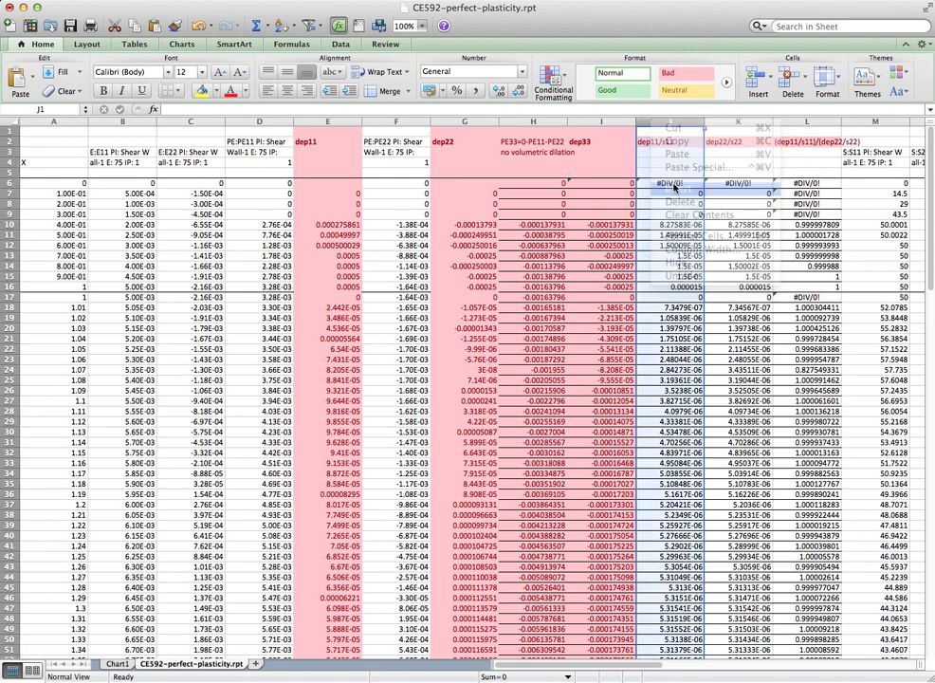
# Enter the header "Effective Plastic Strain" in cell J2 and the label "dEPeff" in J3
pyautogui.click(663, 143)
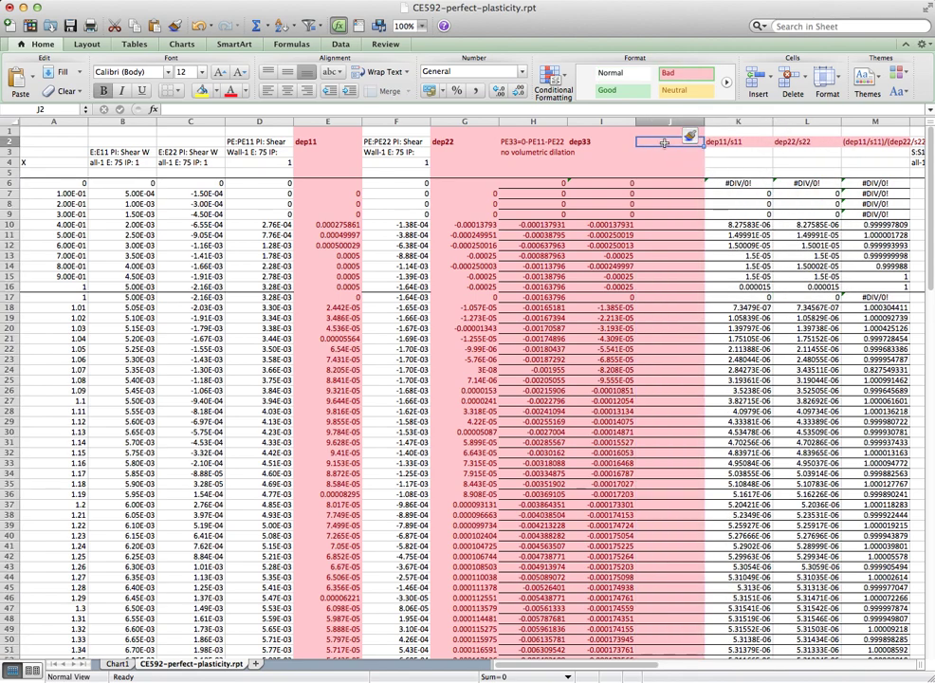
pyautogui.write('Effec')
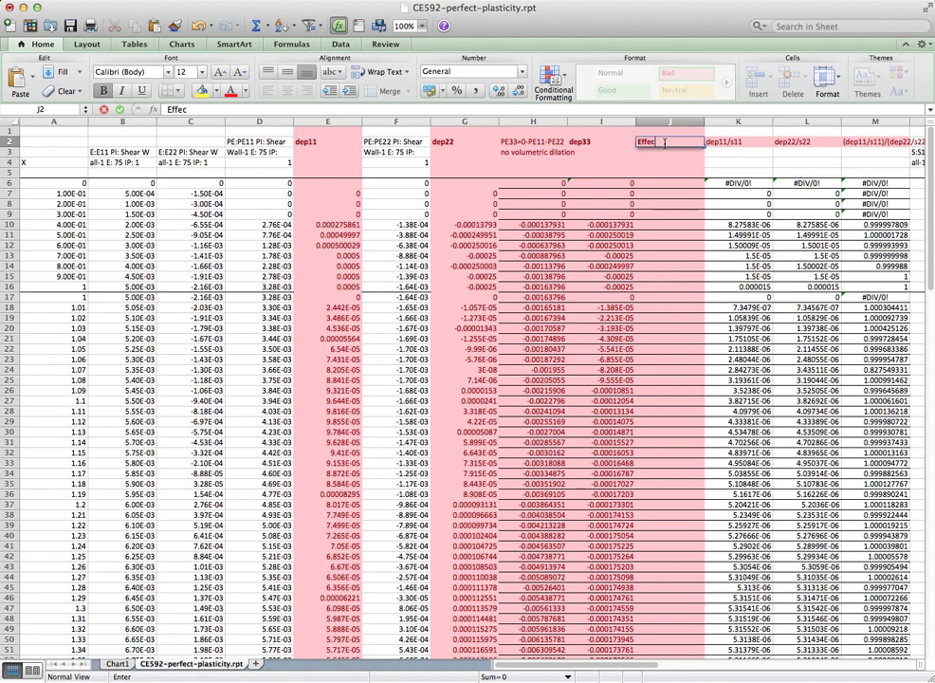
pyautogui.write('tive Plastic Strain')
pyautogui.press('Return')
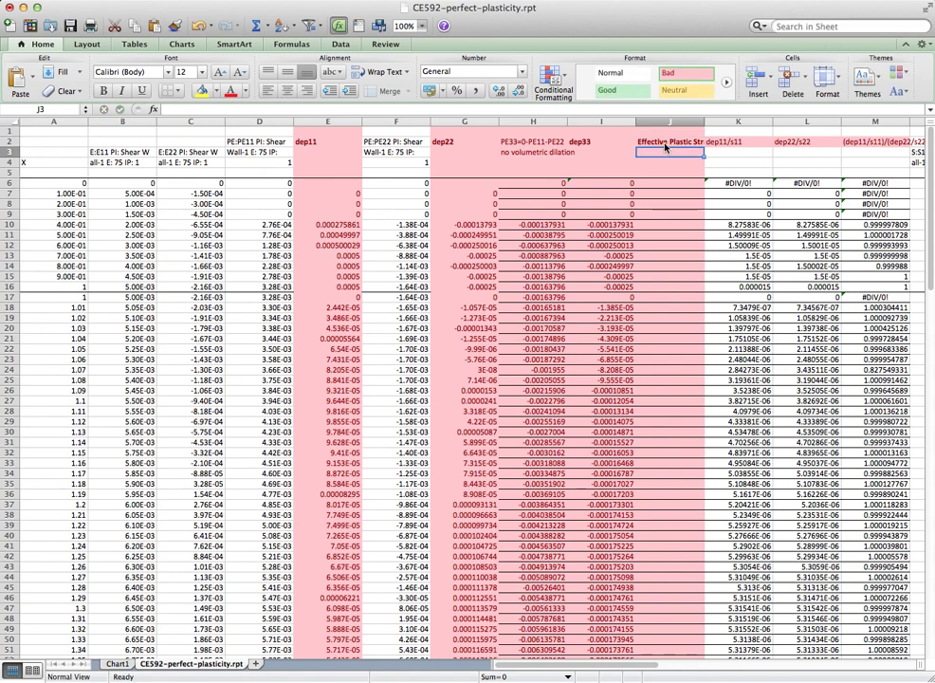
pyautogui.write('d')
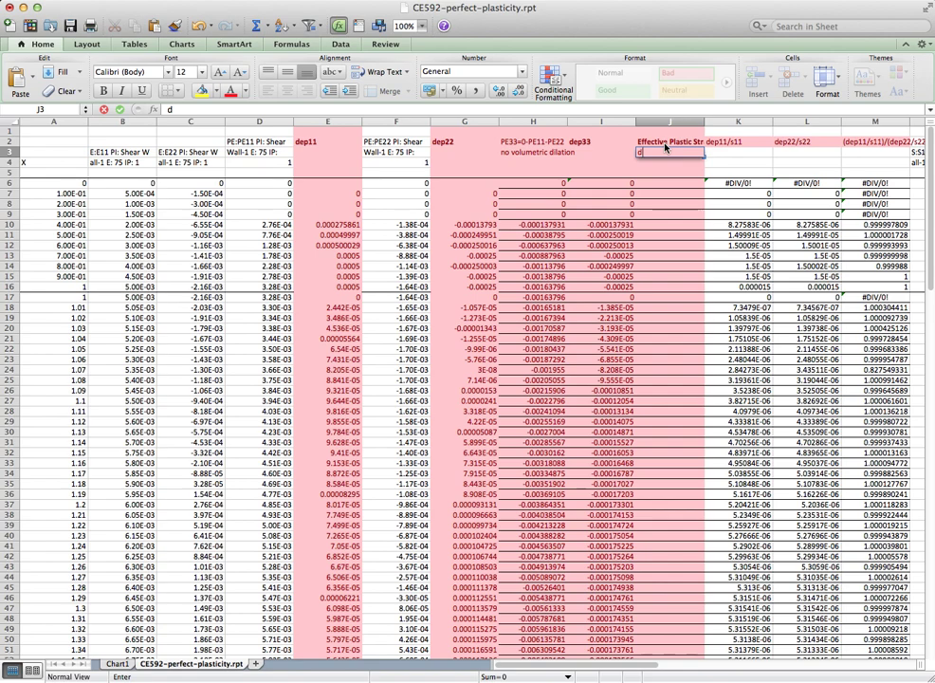
pyautogui.write('EPeff')
pyautogui.press('Return')
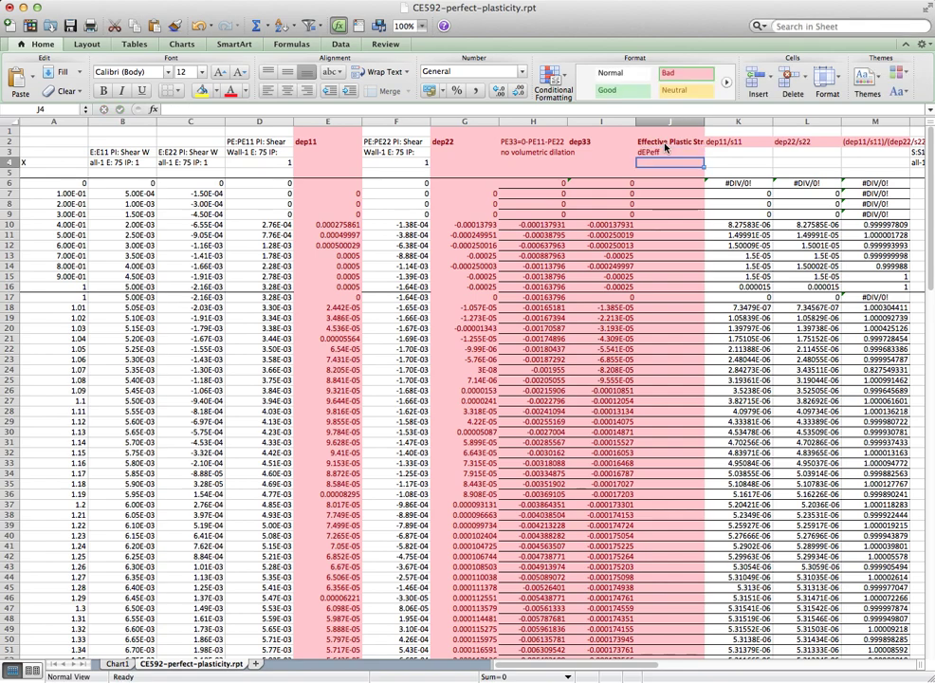
# Look up the dpeeq formula in cell I10 of the recent workbook CE592-HW3-4.xlsx, and close that workbook without saving
pyautogui.write('=')
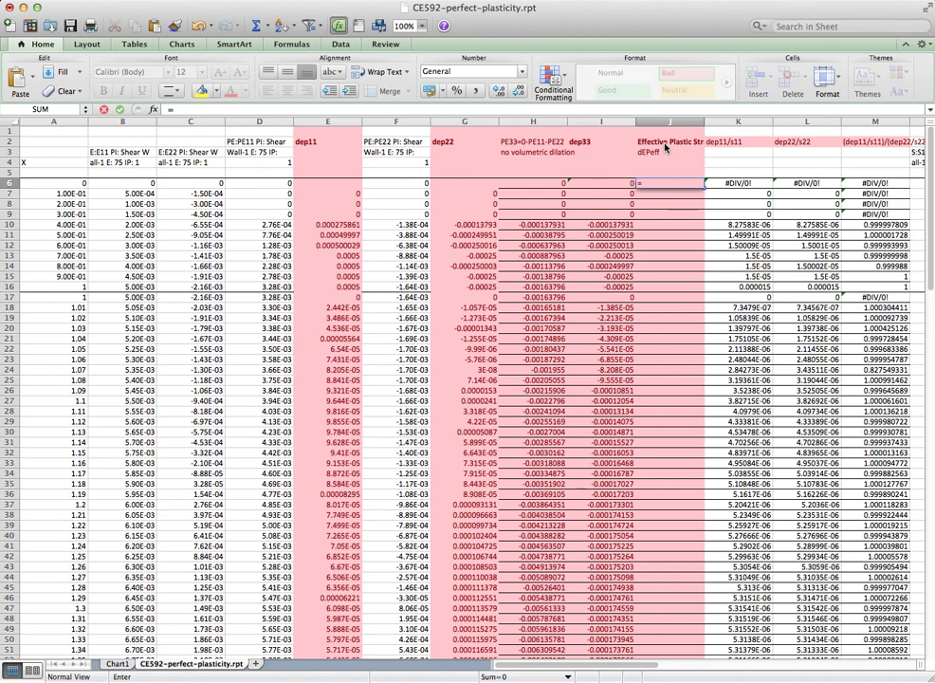
pyautogui.click(79, 3)
pyautogui.moveTo(104, 55)
pyautogui.click(208, 52)
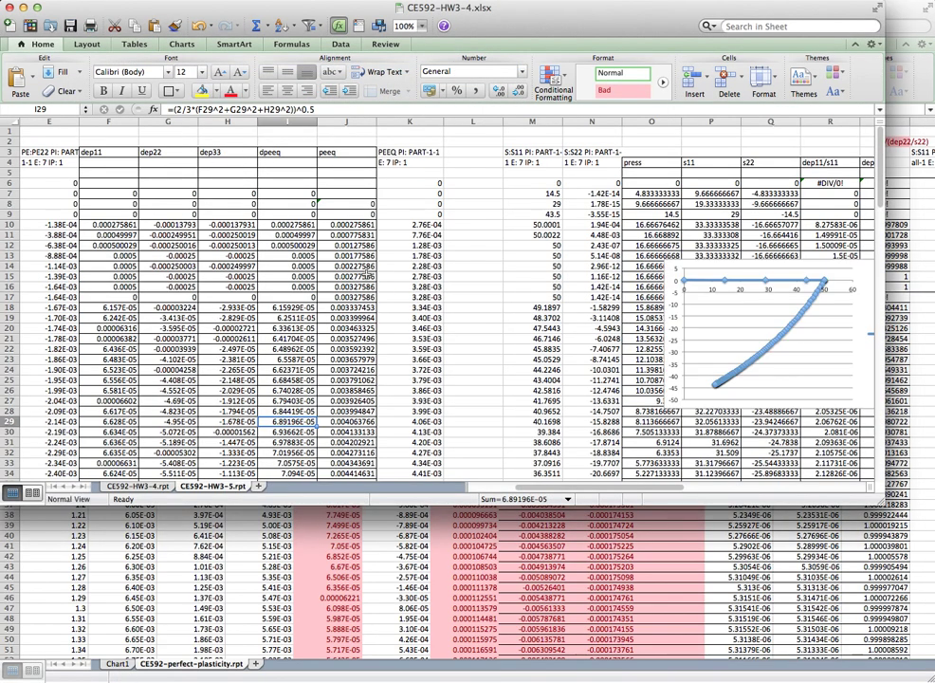
pyautogui.click(280, 225)
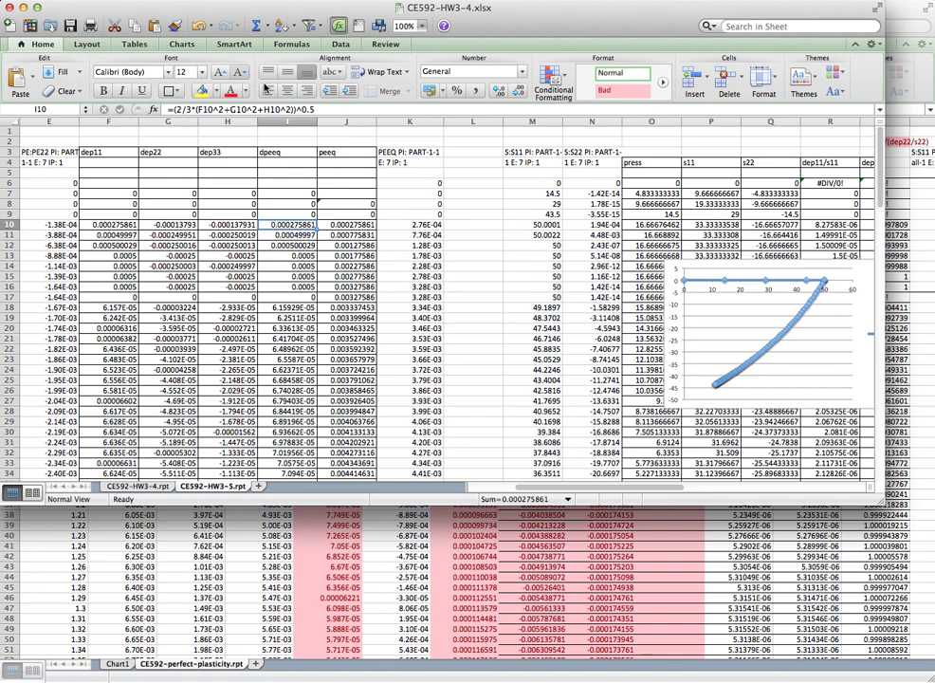
pyautogui.click(301, 109)
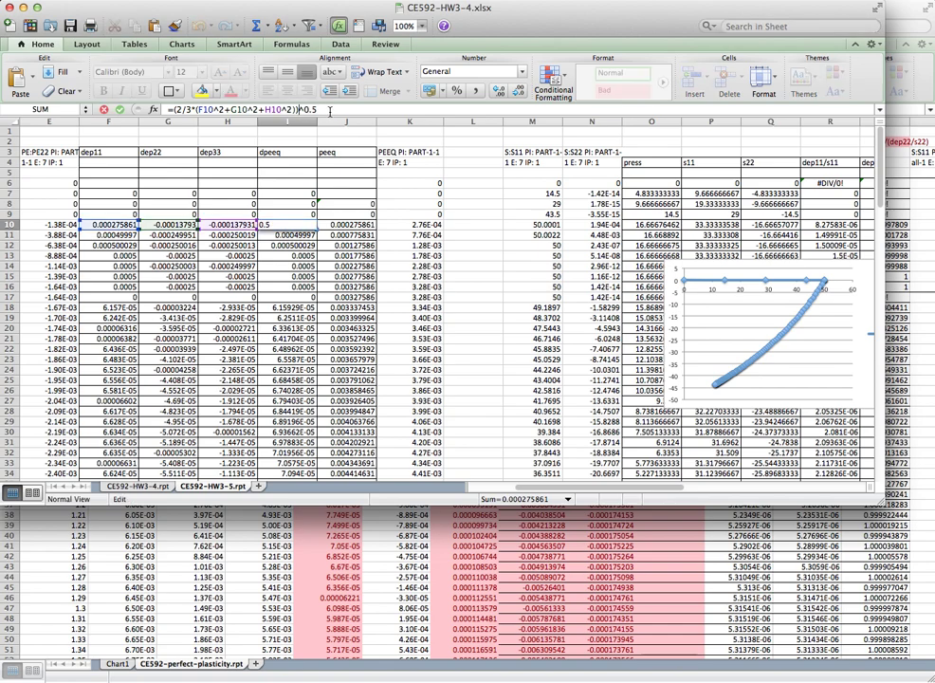
pyautogui.write(')')
pyautogui.click(11, 7)
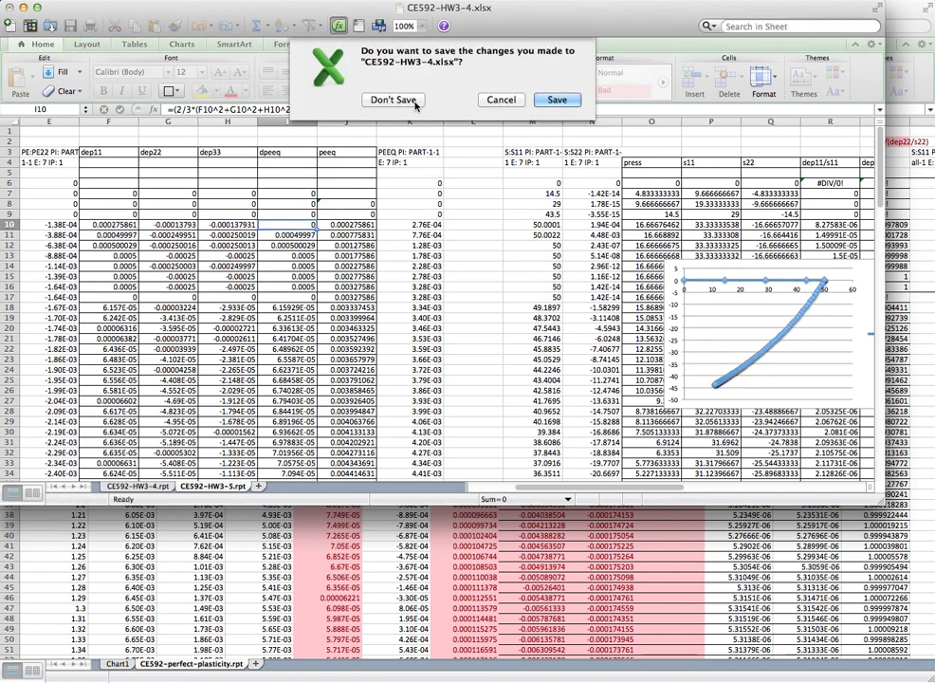
pyautogui.click(500, 99)
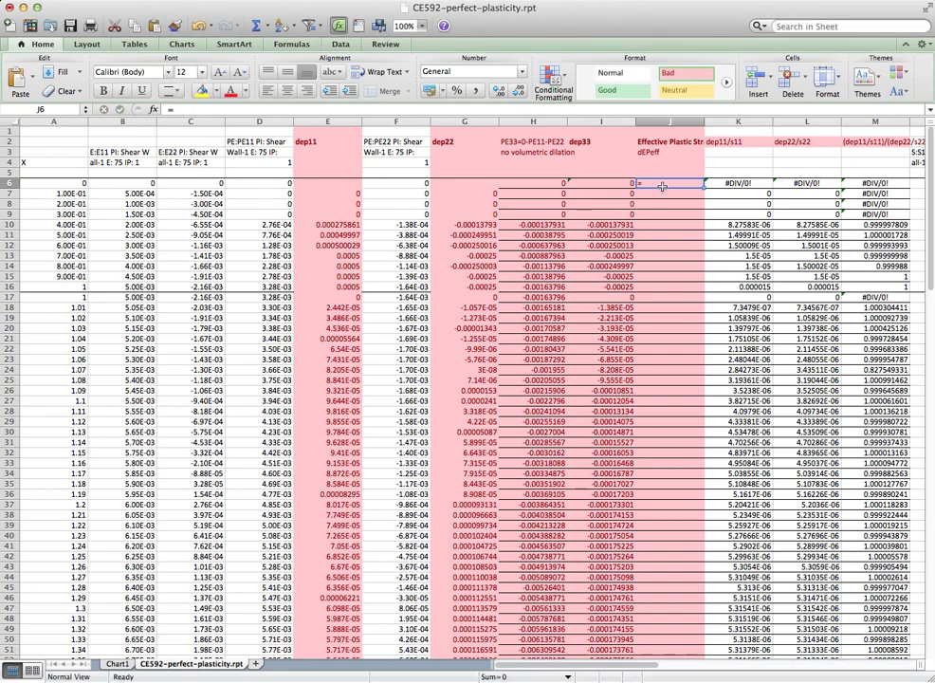
# Build the effective plastic strain formula in J6 as 2/3*(E6^2+G6^2+I6^2), from the dep11, dep22 and dep33 cells
pyautogui.click(322, 110)
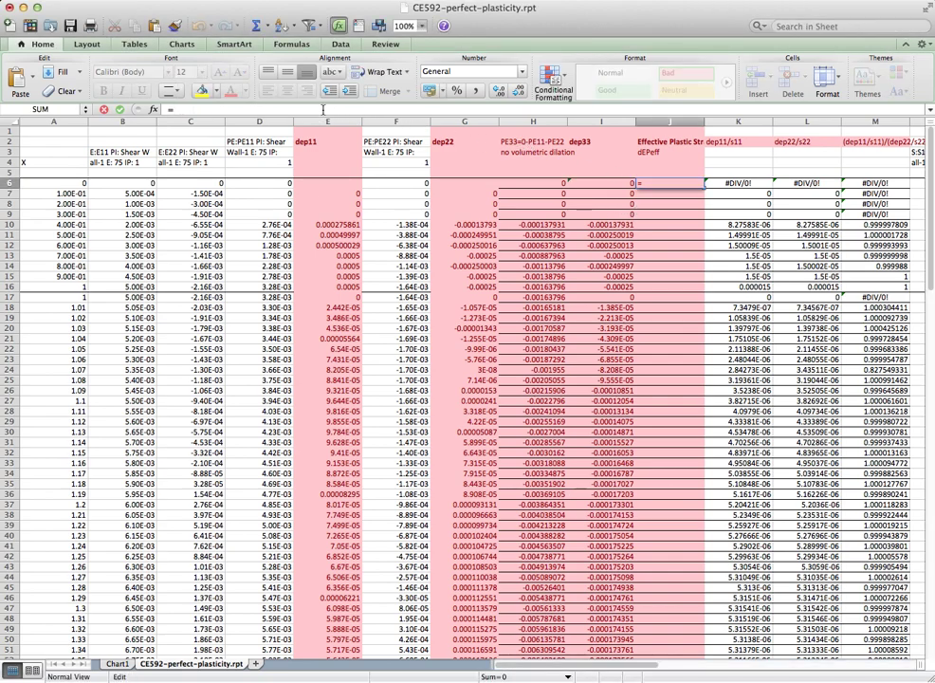
pyautogui.write('2/3*(')
pyautogui.click(333, 183)
pyautogui.write('^')
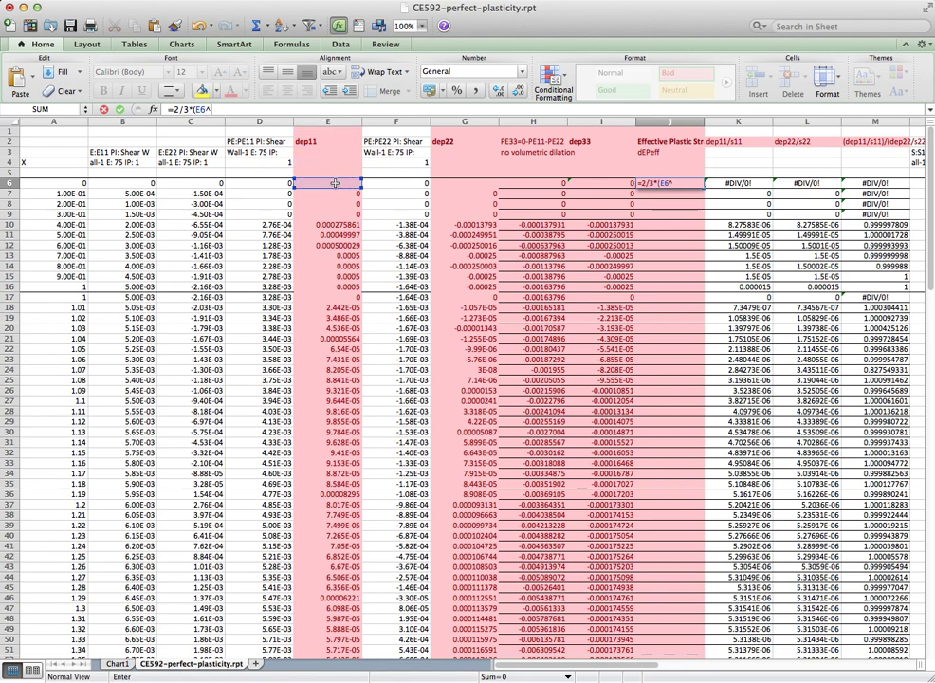
pyautogui.write('2+')
pyautogui.click(455, 184)
pyautogui.write('^2+')
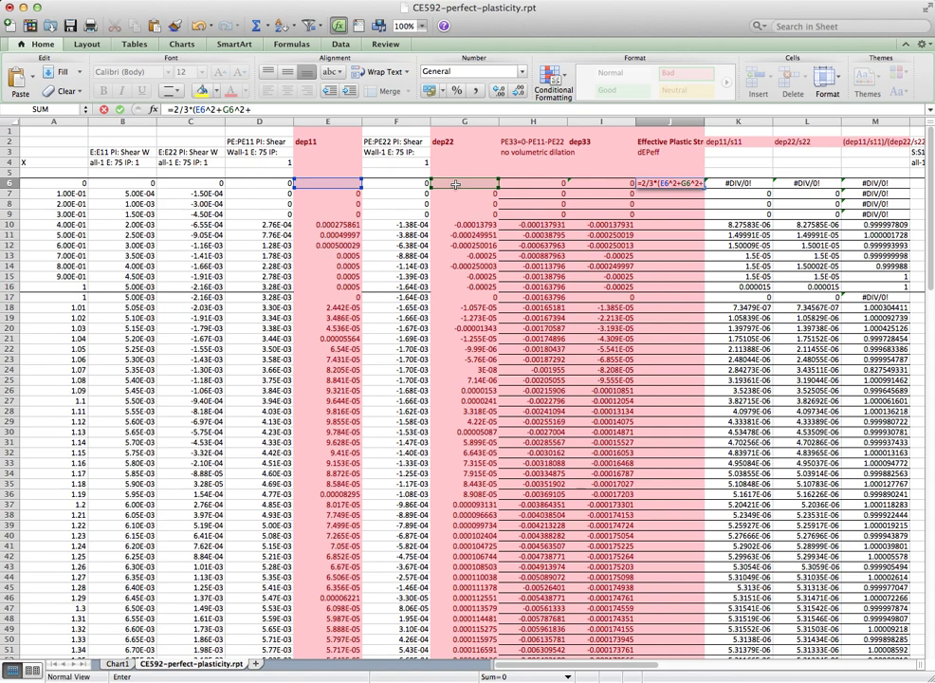
pyautogui.click(595, 182)
pyautogui.write('^2')
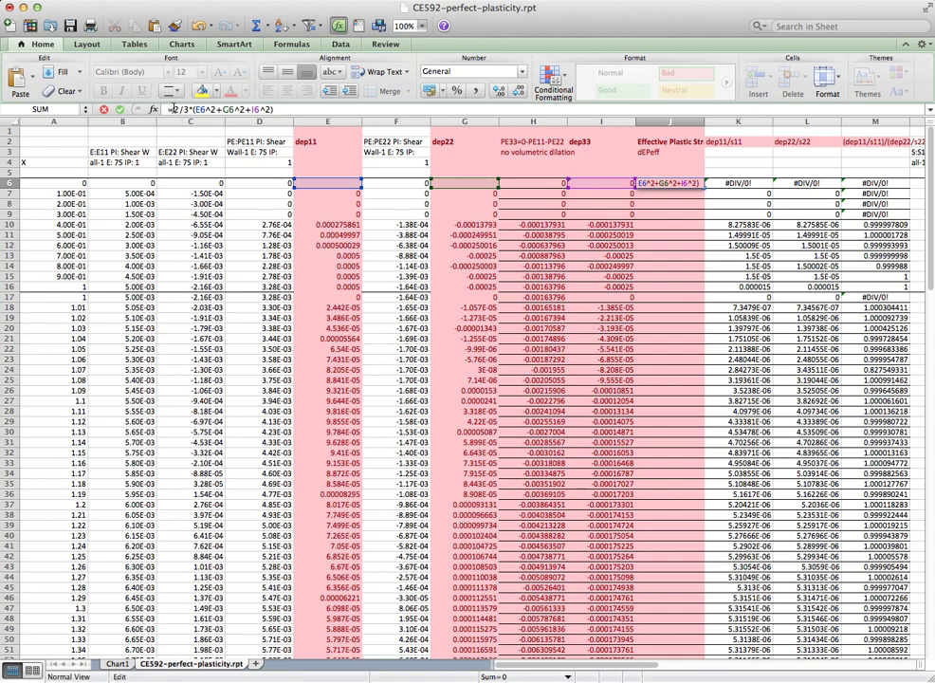
# Complete the J6 formula with its square root so it reads =(2/3*(E6^2+G6^2+I6^2))^0.5
pyautogui.write('(')
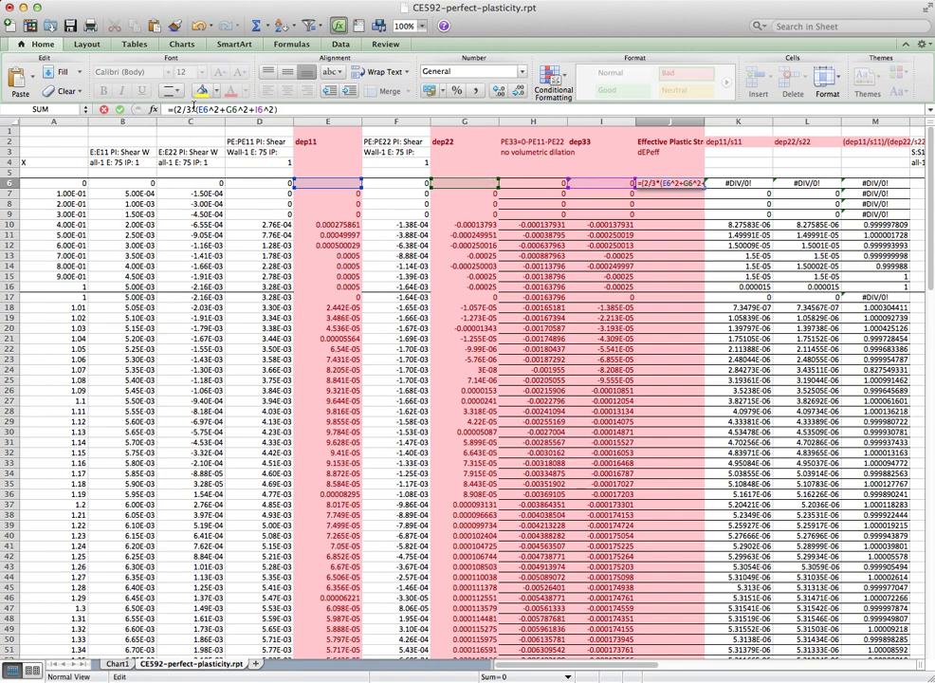
pyautogui.click(281, 109)
pyautogui.write(')^0.5')
pyautogui.press('Return')
pyautogui.press('Up')
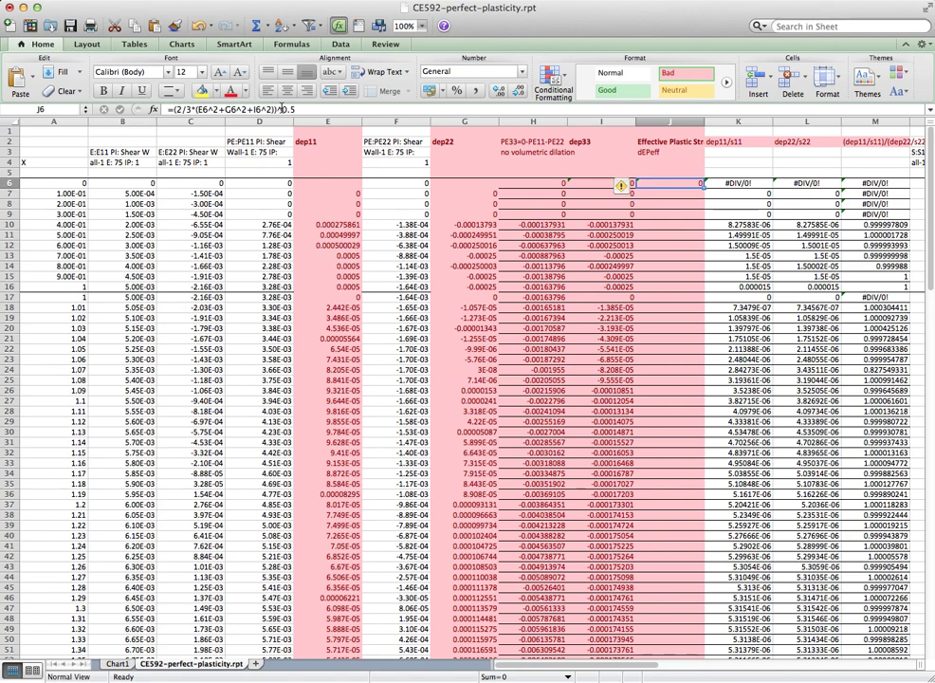
# Examine the row 6 formulas from dep11/s11 through the pressure, deviatoric stress and yield stress columns to the Mises column
pyautogui.press('Right')
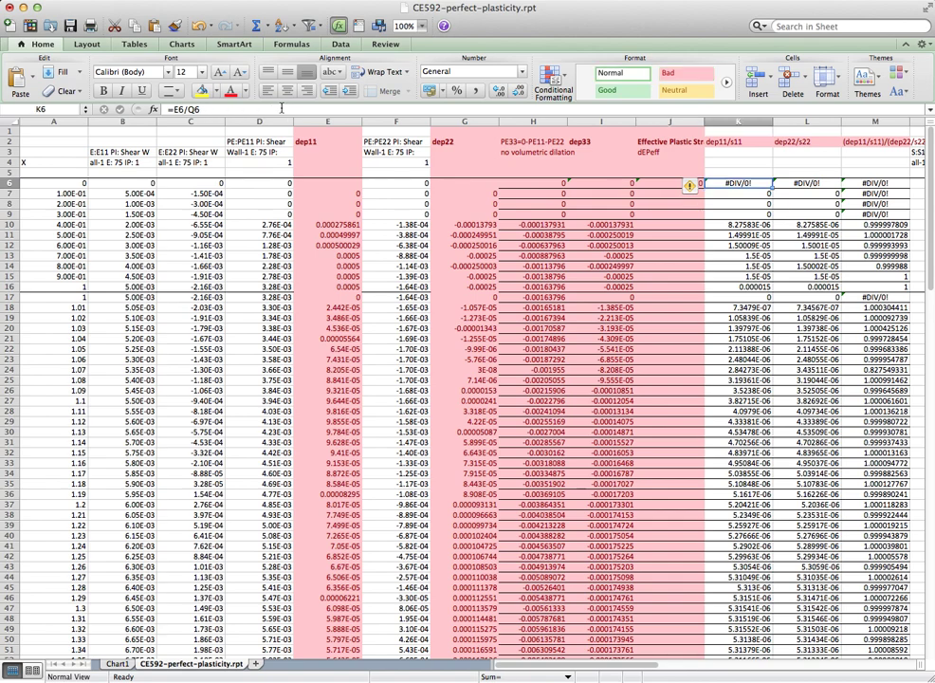
pyautogui.press('Right')
pyautogui.press('Right')
pyautogui.press('Right')
pyautogui.press('Right')
pyautogui.press('Right')
pyautogui.press('Right')
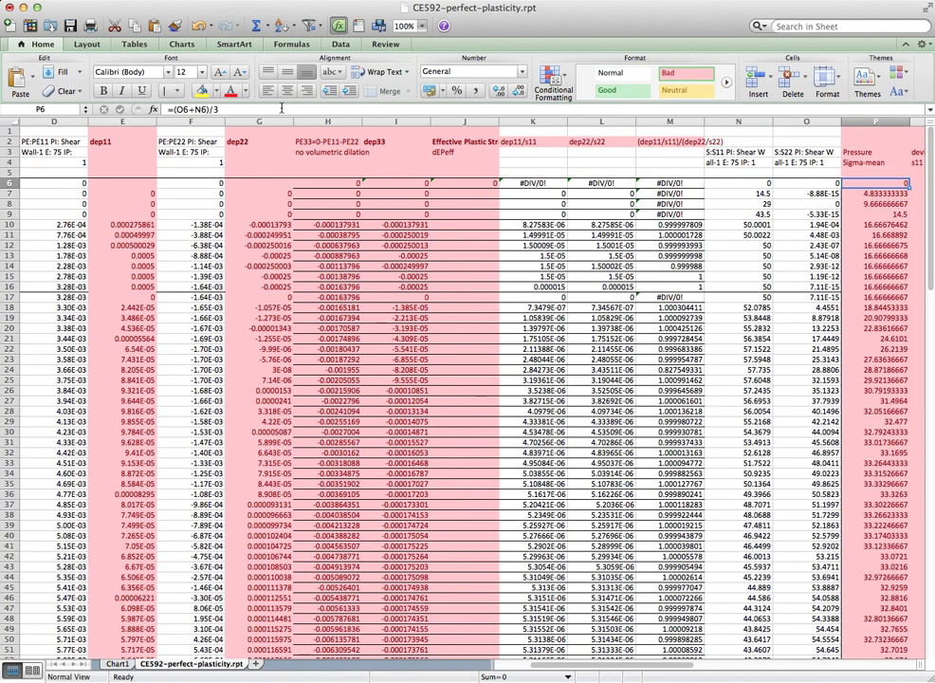
pyautogui.press('Right')
pyautogui.press('Right')
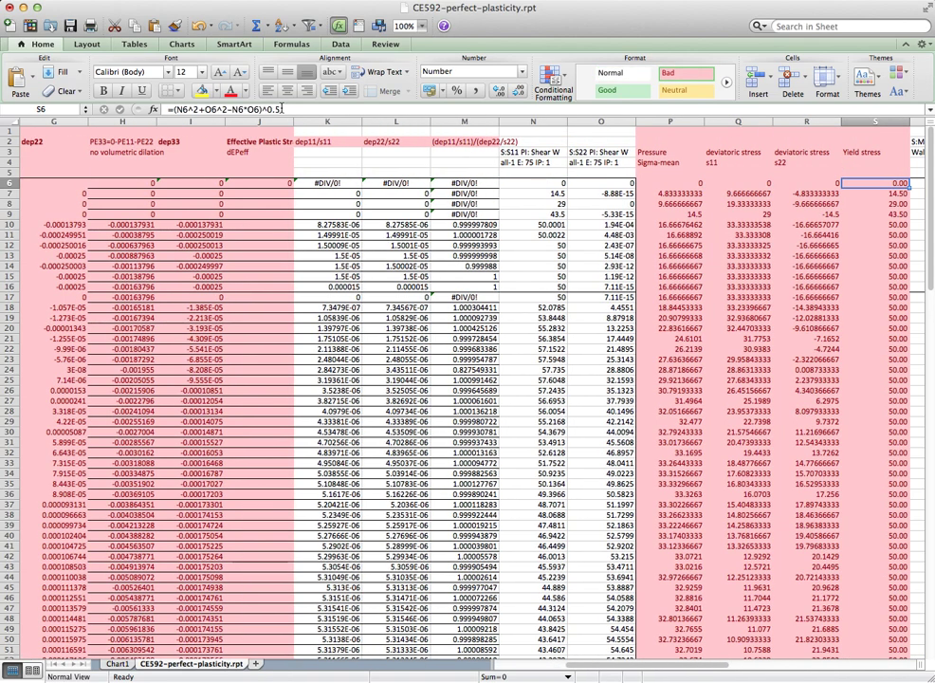
pyautogui.press('Right')
pyautogui.press('Right')
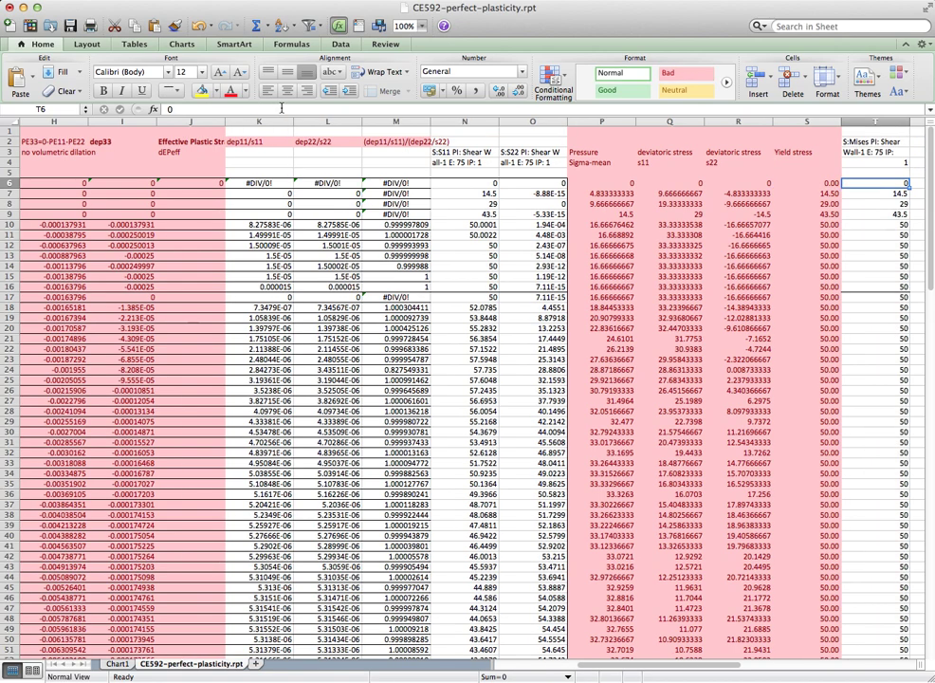
pyautogui.press('Left')
pyautogui.press('Left')
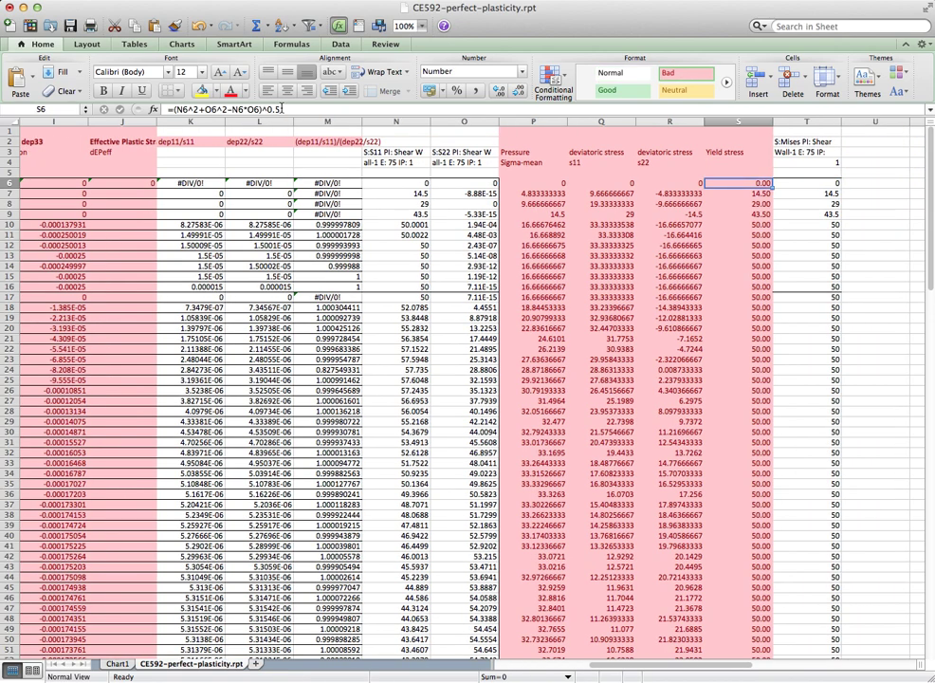
pyautogui.press('Left')
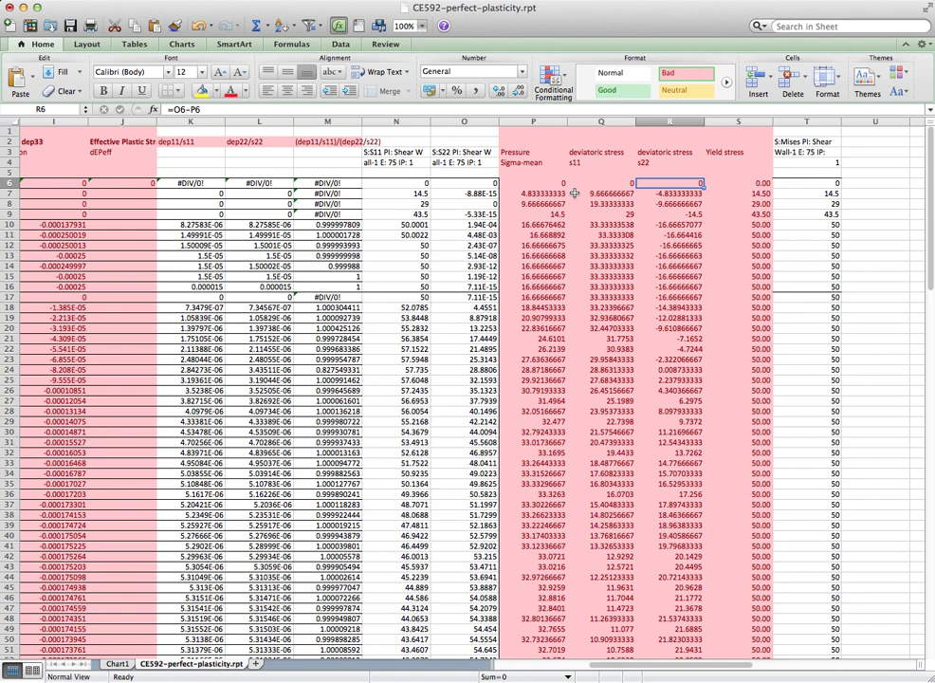
pyautogui.hscroll(-4, 571, 193)
pyautogui.hscroll(-4, 574, 192)
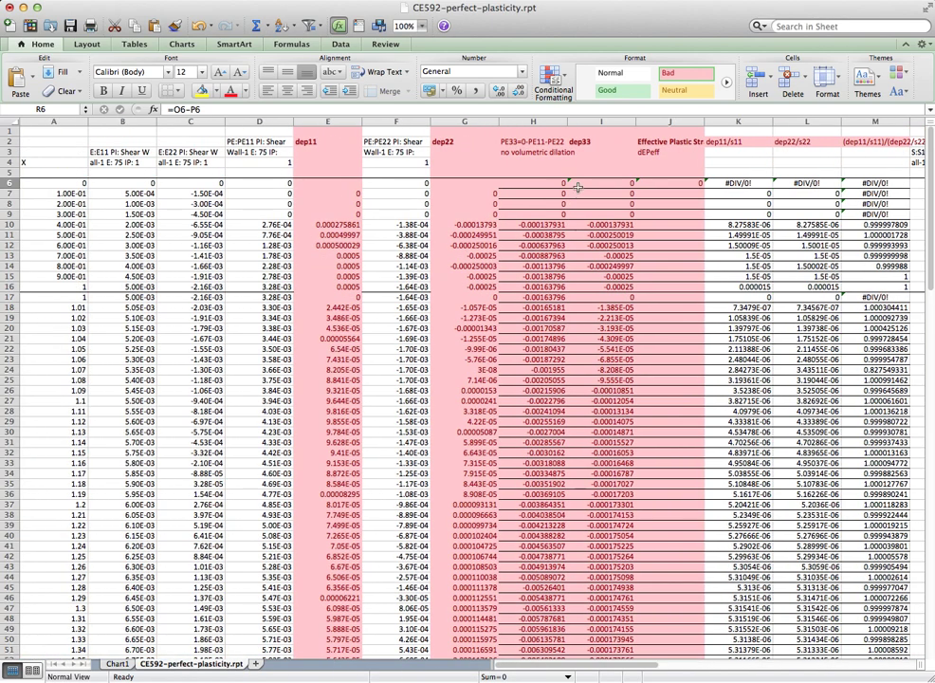
# Copy the dEPeff formula from J6 down column J to row 117
pyautogui.click(661, 180)
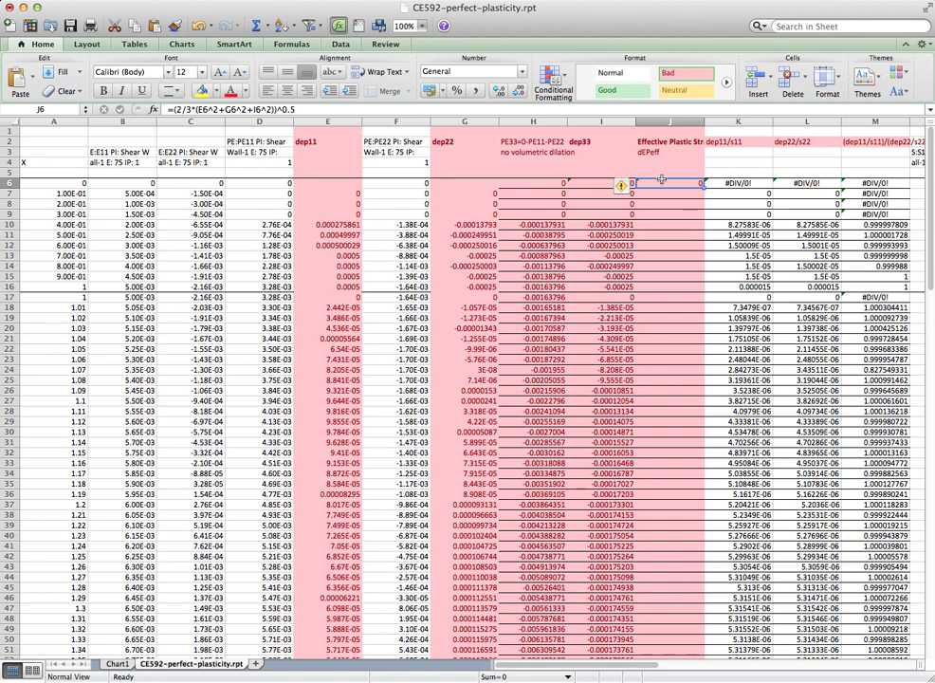
pyautogui.press('super+c')
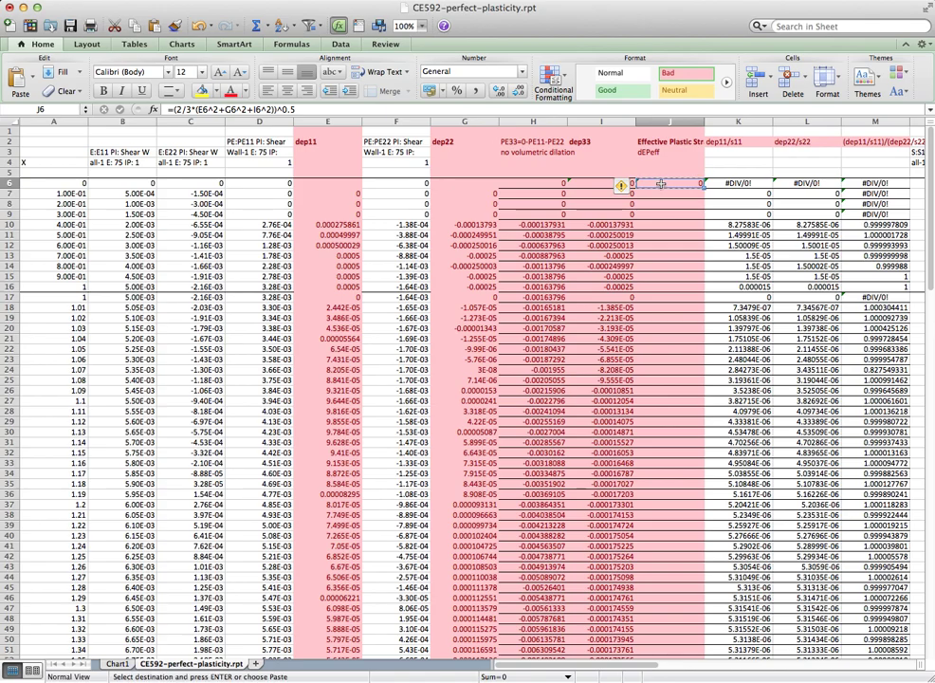
pyautogui.scroll(-20, 649, 248)
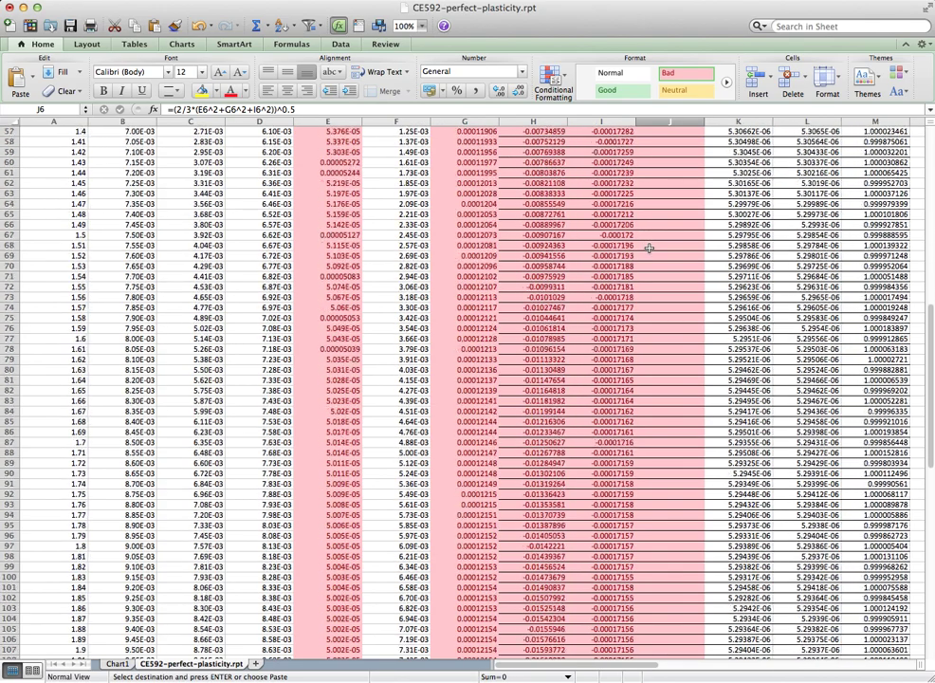
pyautogui.keyDown('shift'); pyautogui.click(656, 461); pyautogui.keyUp('shift')
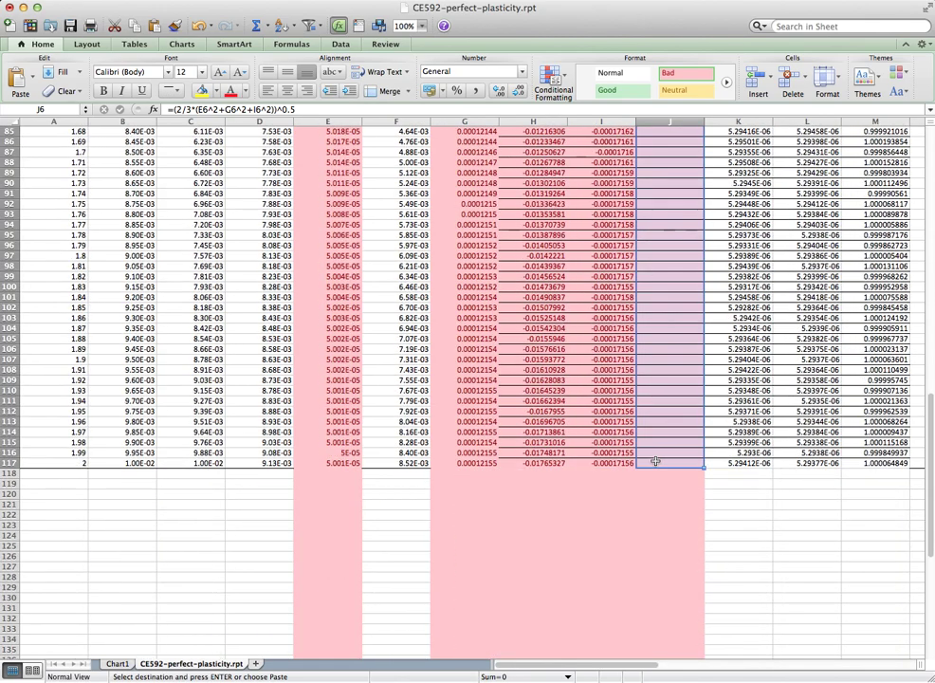
pyautogui.press('Return')
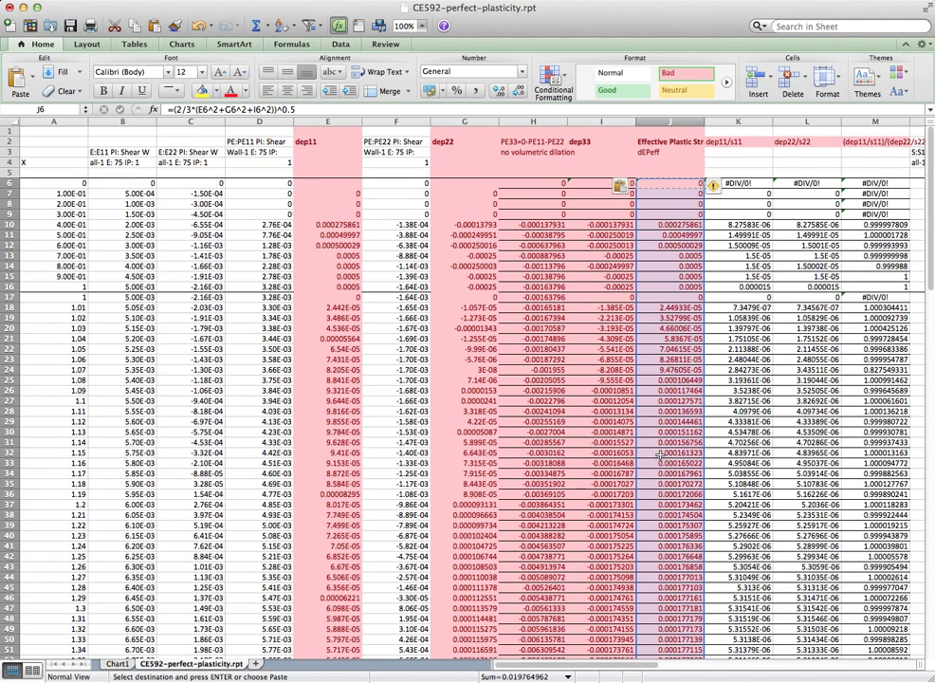
# Insert a blank column K before the dep11/s11 column and enter the header "Total Plastic Strain" in K2
pyautogui.click(739, 120)
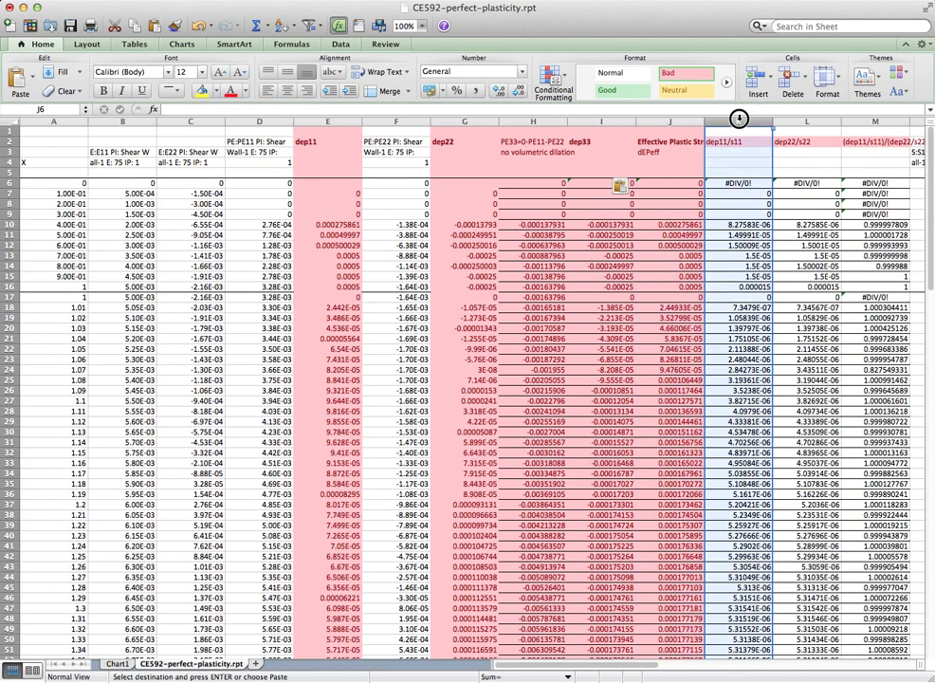
pyautogui.rightClick(744, 121)
pyautogui.click(776, 182)
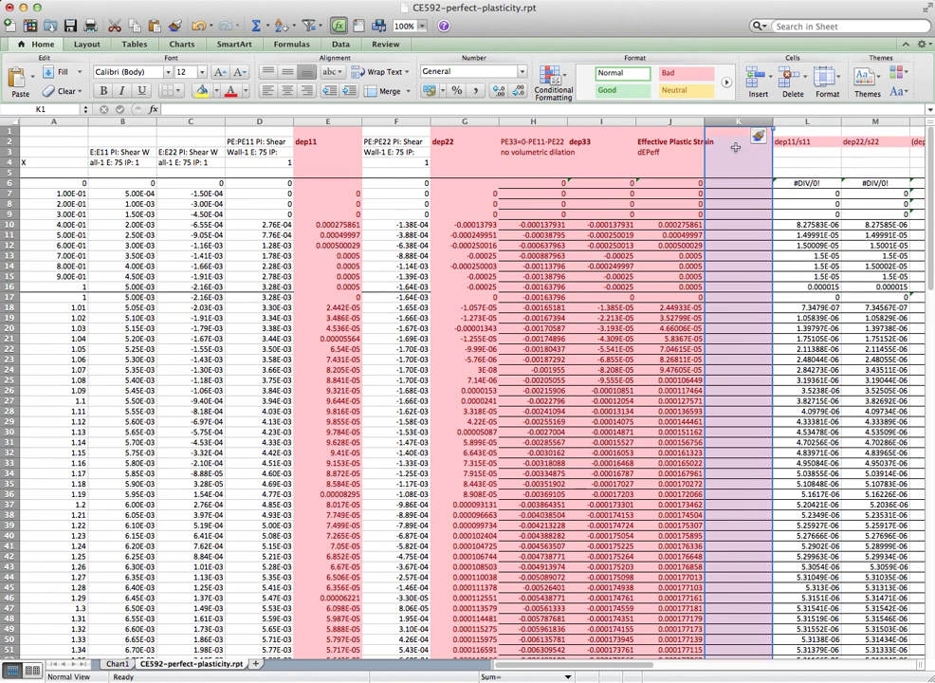
pyautogui.click(736, 144)
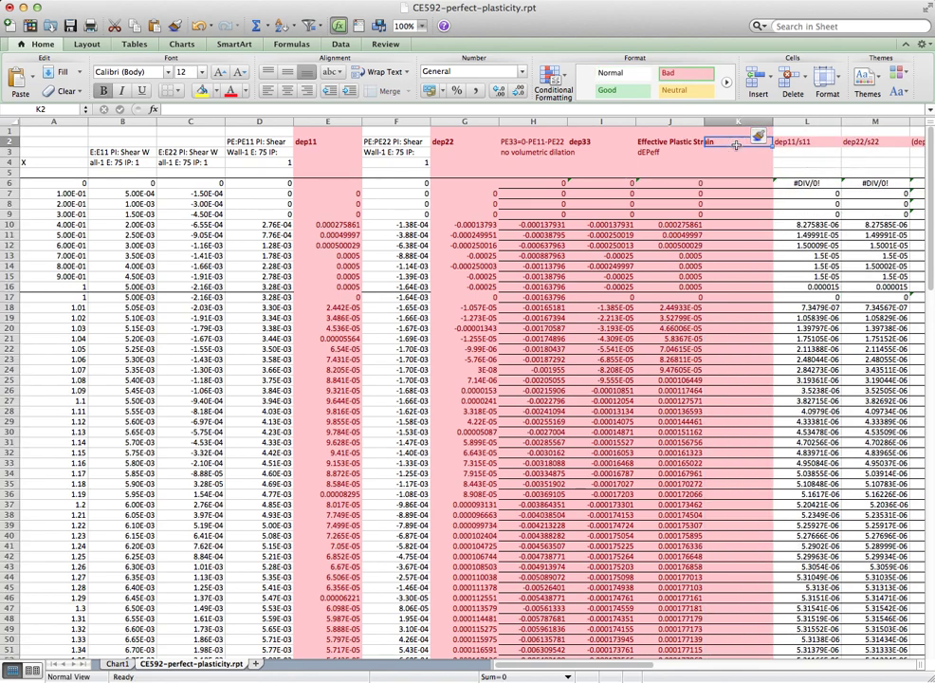
pyautogui.write('Total Plast')
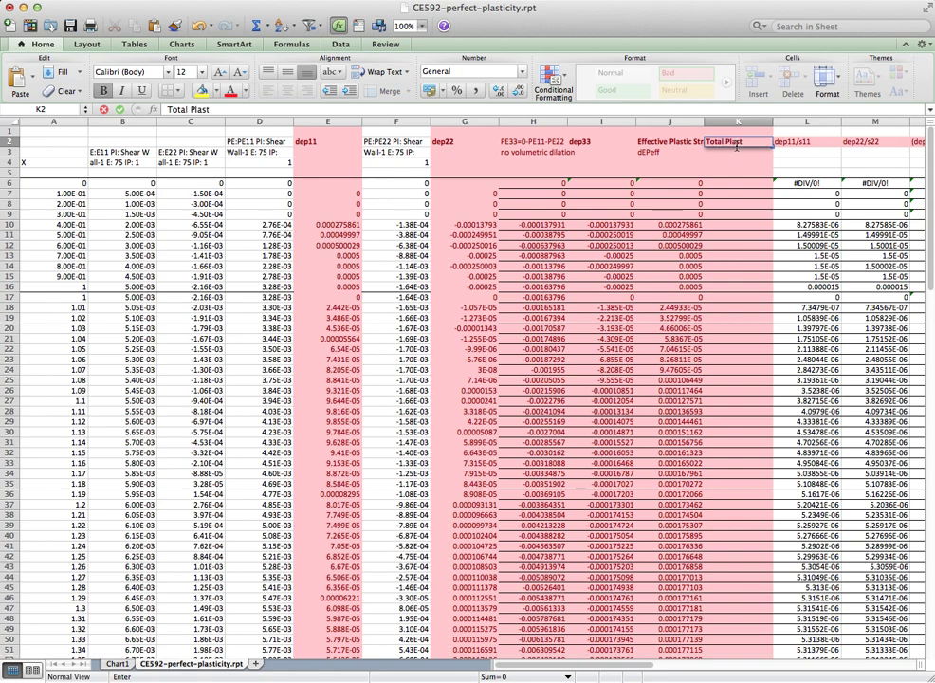
pyautogui.write('ic Strain')
pyautogui.press('Return')
pyautogui.press('Return')
pyautogui.press('Return')
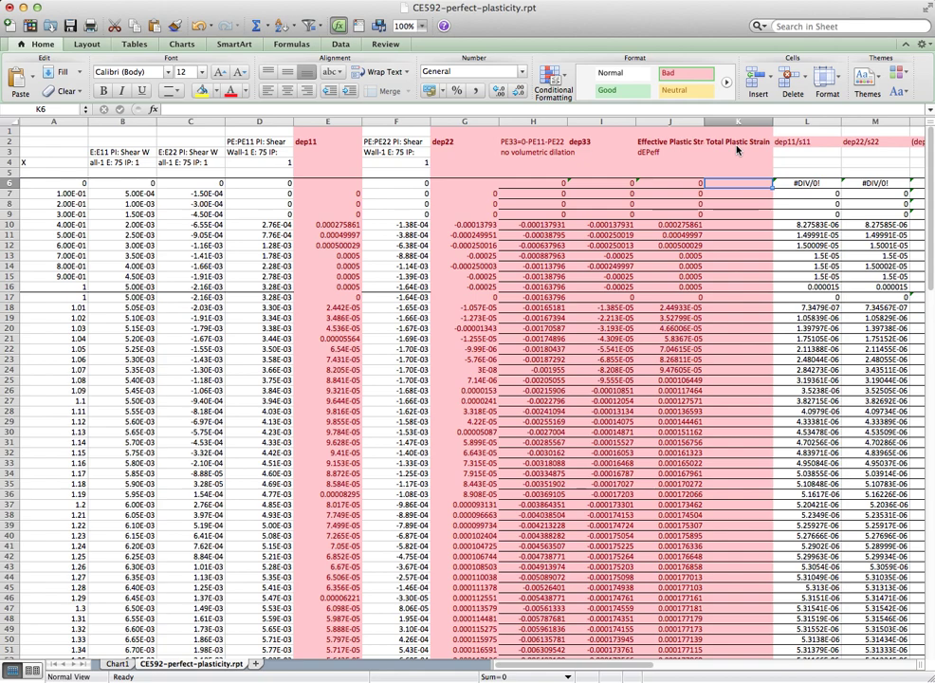
# Enter the running-total formula =K6+J7 in cell K7 of the Total Plastic Strain column
pyautogui.write('=')
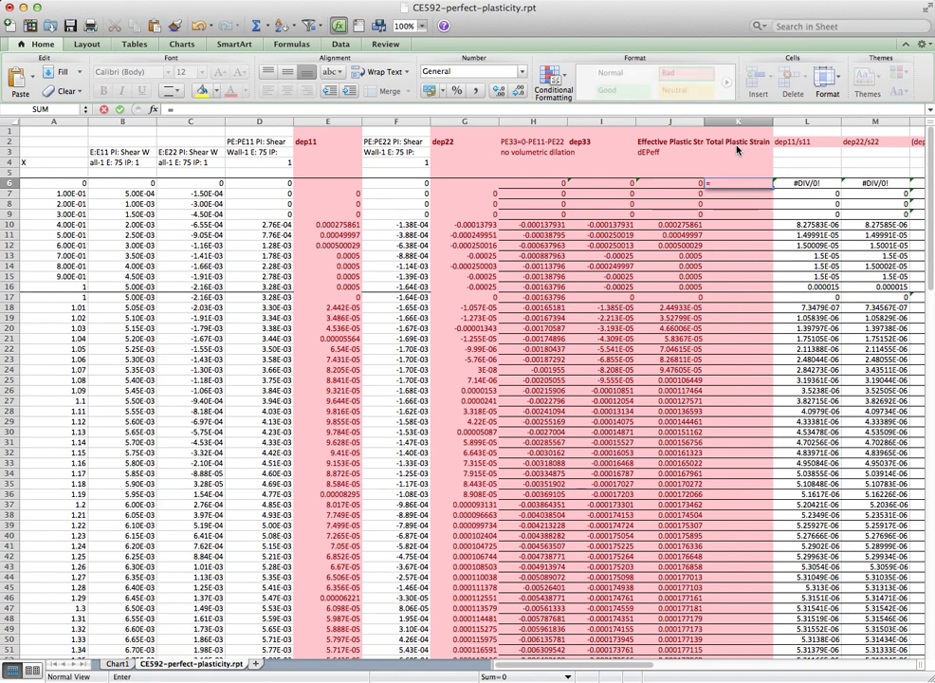
pyautogui.press('Escape')
pyautogui.press('Down')
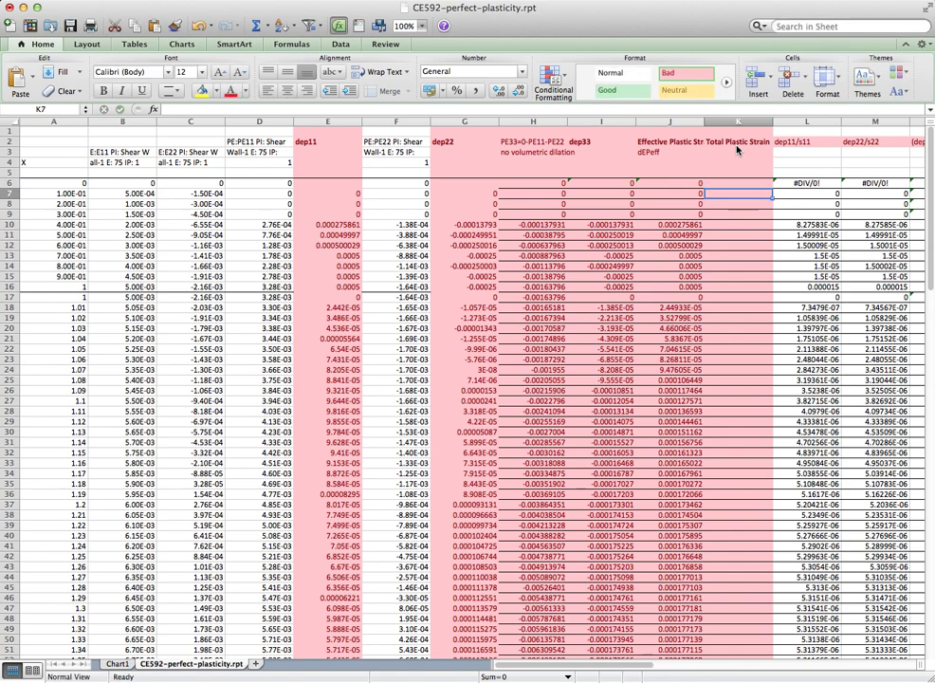
pyautogui.write('=')
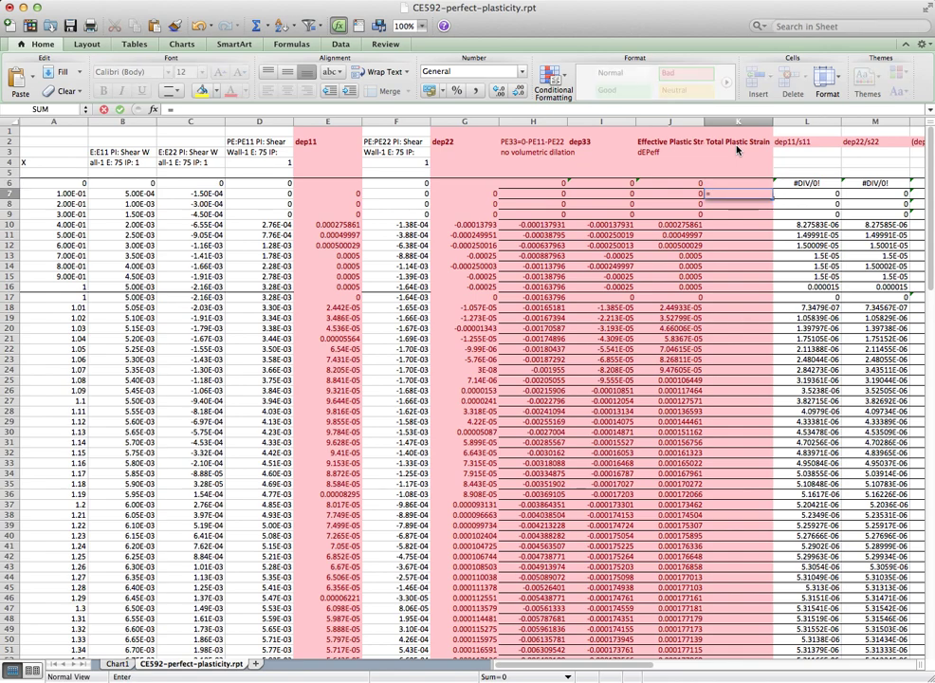
pyautogui.press('Up')
pyautogui.write('+')
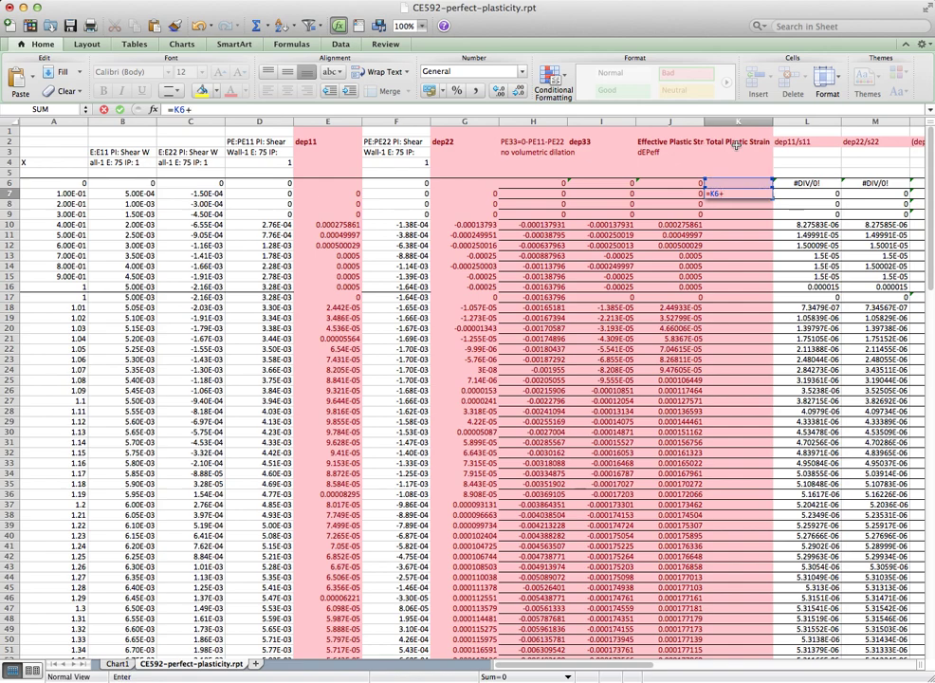
pyautogui.press('Left')
pyautogui.press('Return')
# Copy the K7 running-total formula into cells K8 to K12
pyautogui.press('super+c')
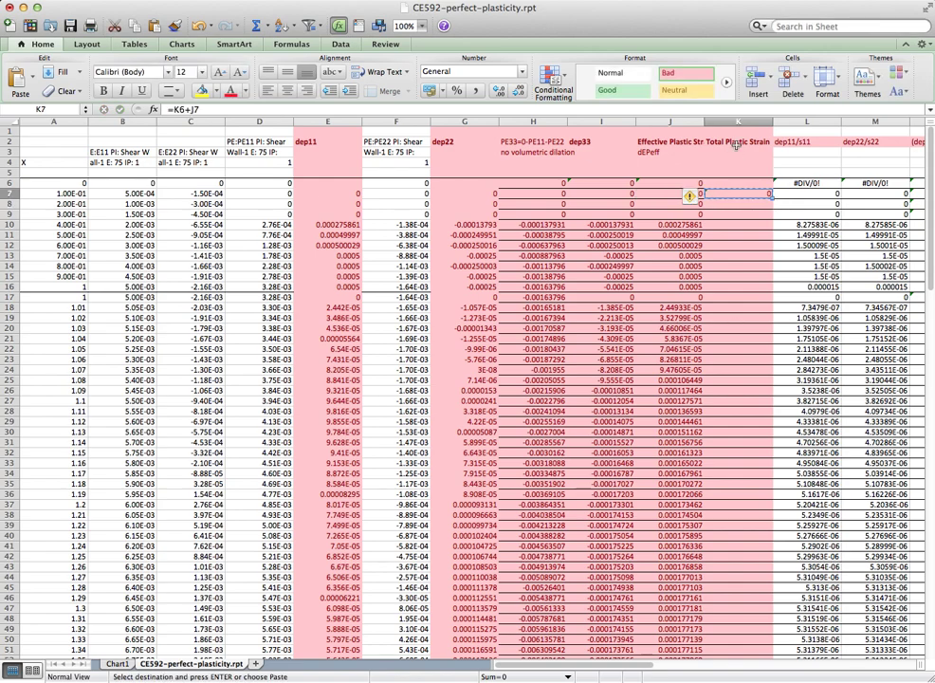
pyautogui.press('Down')
pyautogui.press('super+v')
pyautogui.press('Down')
pyautogui.press('super+v')
pyautogui.press('Down')
pyautogui.press('super+v')
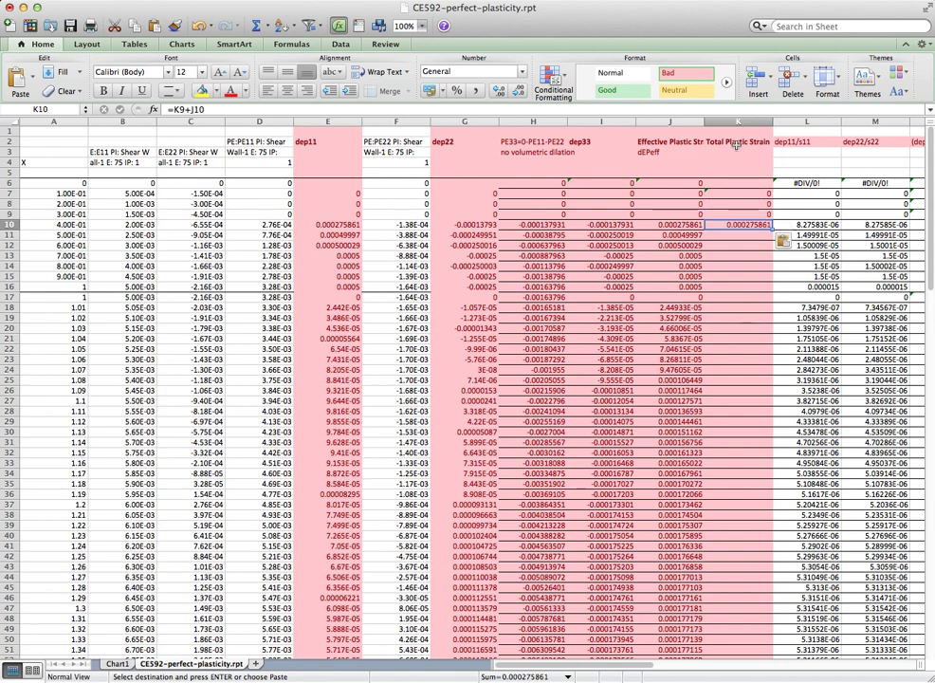
pyautogui.press('Down')
pyautogui.press('super+v')
pyautogui.press('Down')
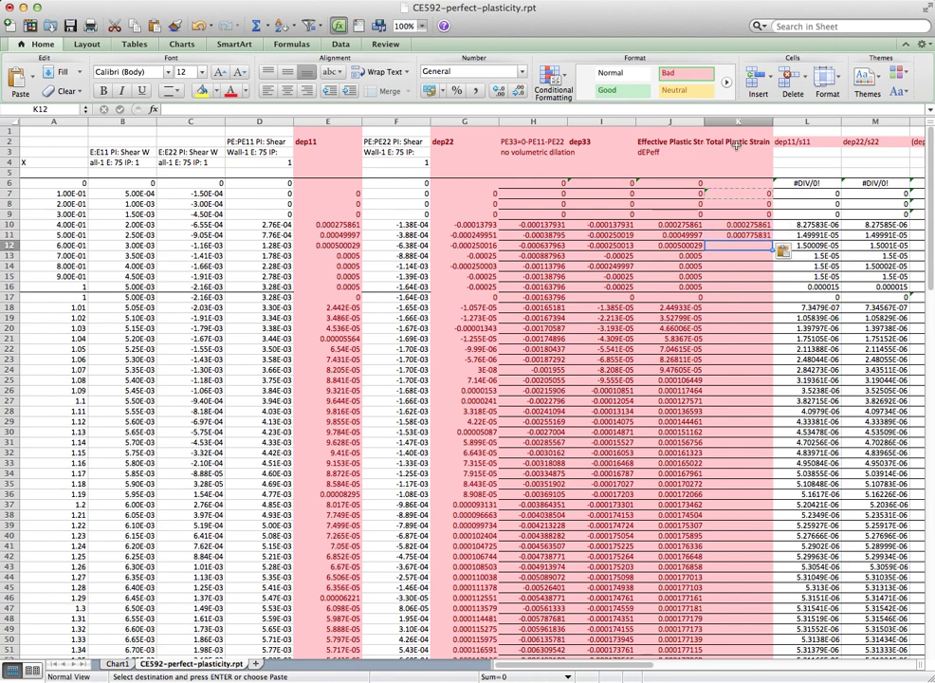
pyautogui.press('super+v')
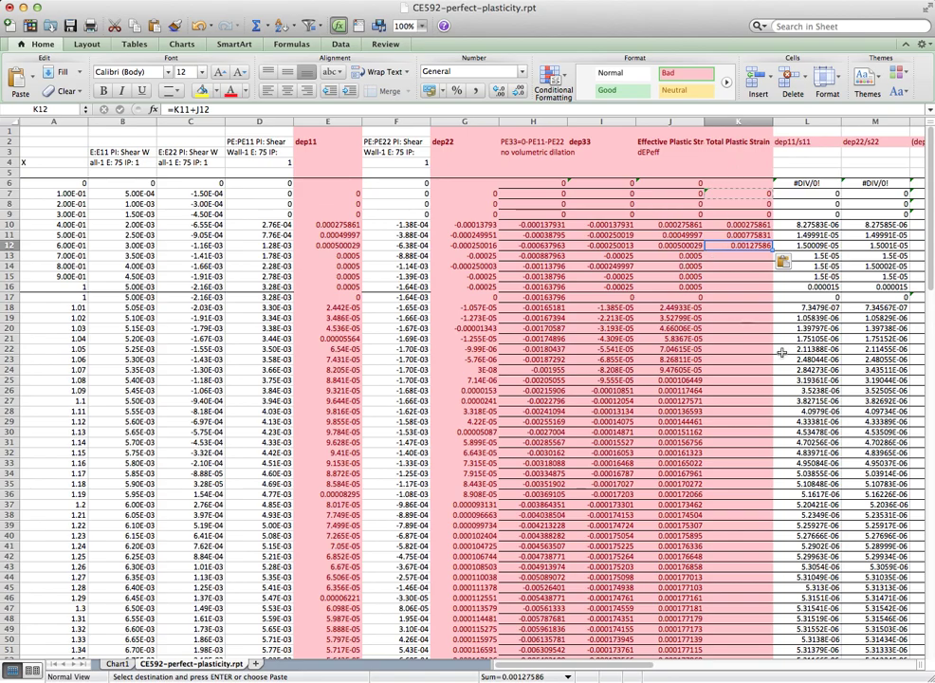
# Paste the running-total formula from K12 down through K117, and review the filled Total Plastic Strain column
pyautogui.scroll(-10, 731, 440)
pyautogui.scroll(-18, 731, 440)
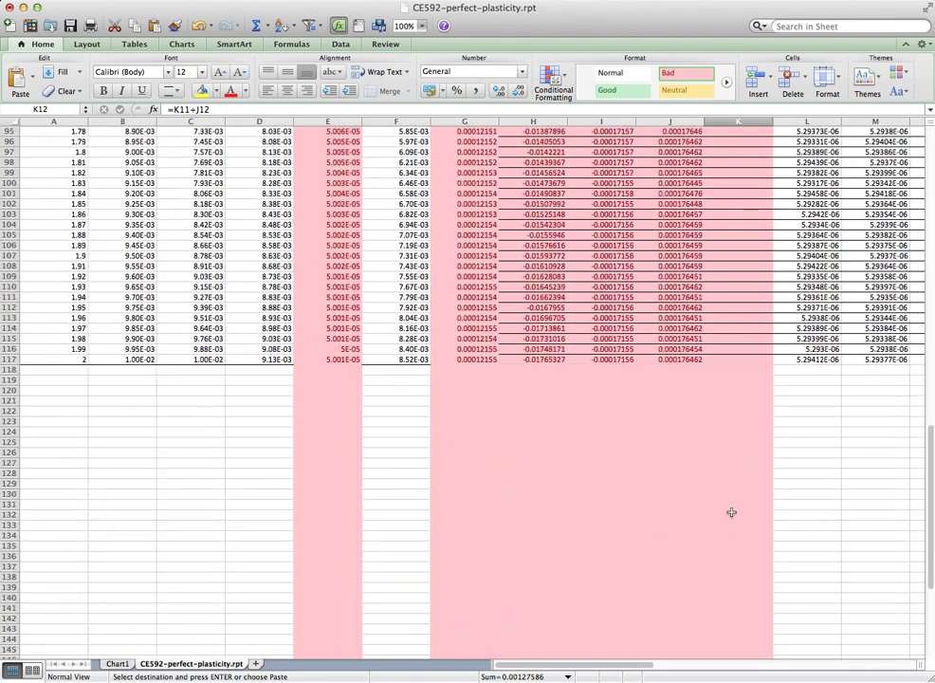
pyautogui.keyDown('shift'); pyautogui.click(723, 360); pyautogui.keyUp('shift')
pyautogui.press('super+v')
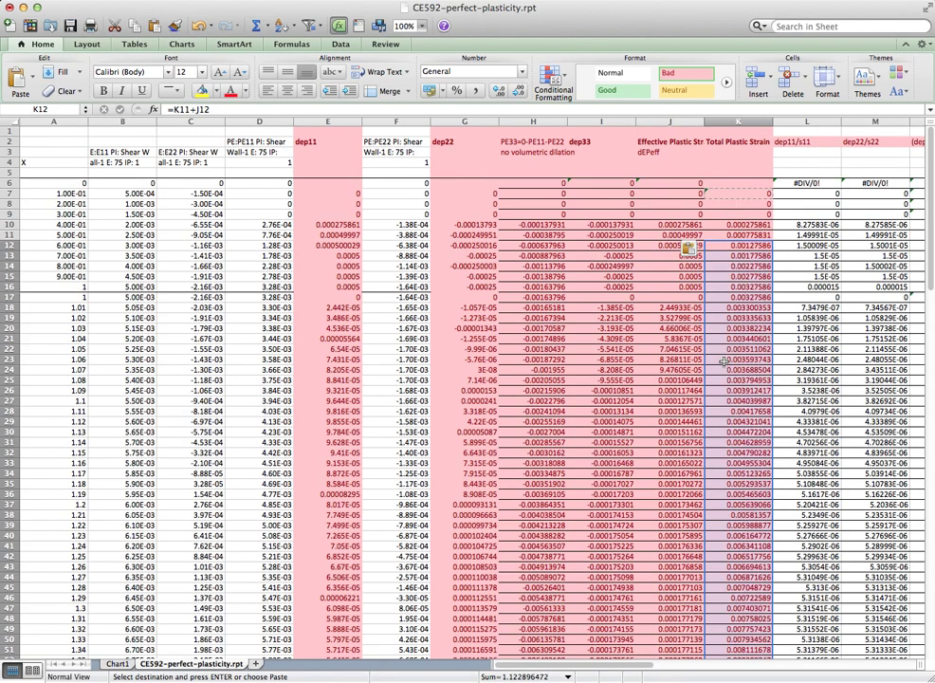
pyautogui.scroll(-2, 723, 359)
pyautogui.scroll(2, 723, 360)
pyautogui.scroll(-8, 706, 357)
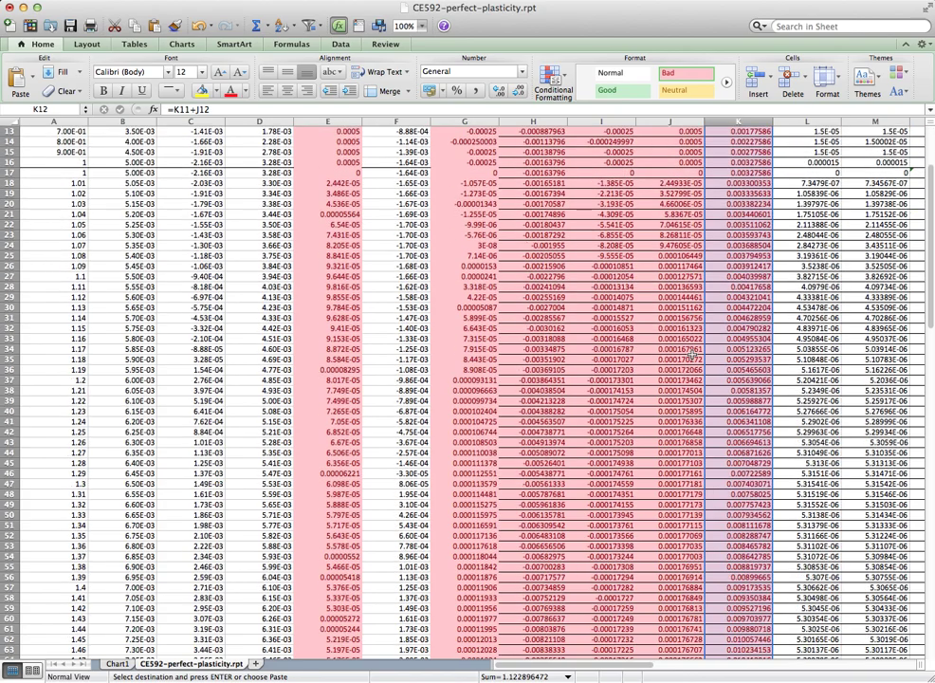
pyautogui.scroll(-2, 693, 354)
pyautogui.scroll(10, 694, 355)
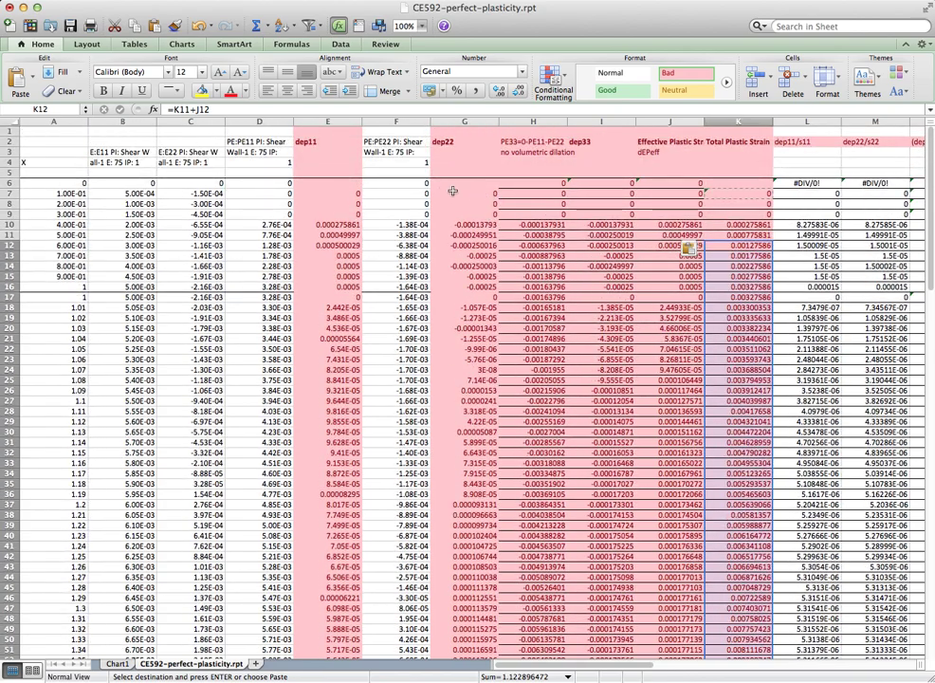
# Examine the dep11, dep22 and dep33 columns and check the dep33 formula in cell I8
pyautogui.click(327, 142)
pyautogui.click(461, 143)
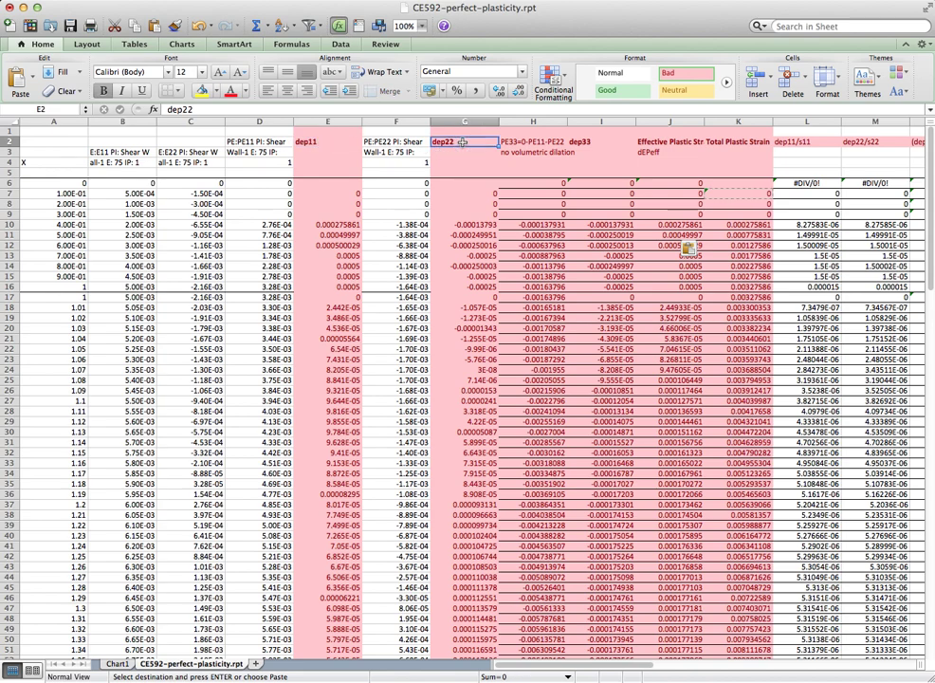
pyautogui.click(584, 142)
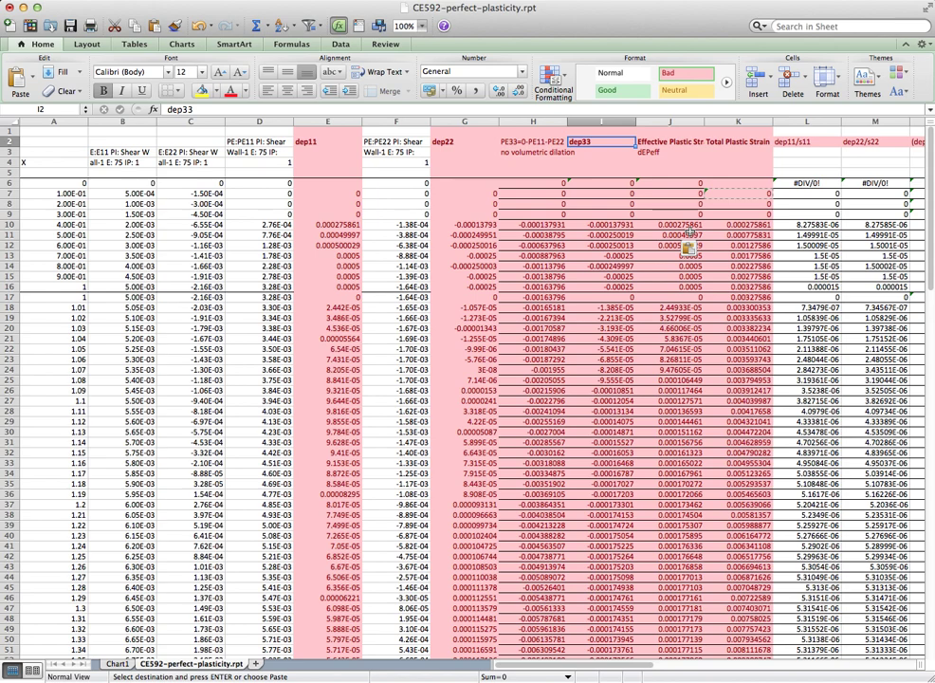
pyautogui.press('Down')
pyautogui.press('Down')
pyautogui.press('Down')
pyautogui.press('Down')
pyautogui.press('Down')
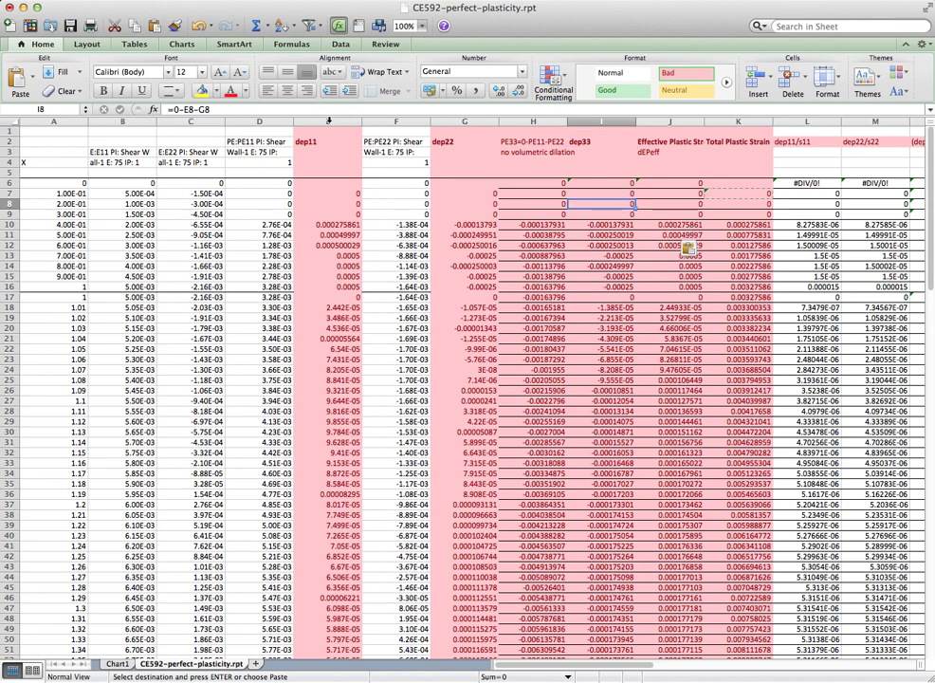
# Widen the effective plastic strain column J to 16.83 and check its formula in cell J7
pyautogui.moveTo(706, 126); pyautogui.dragTo(707, 123)
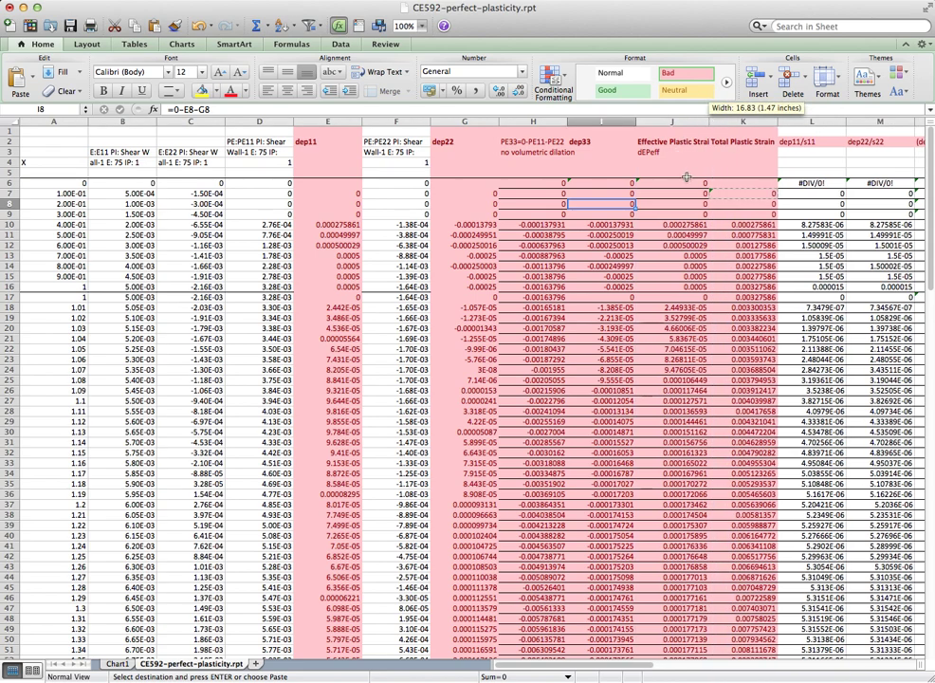
pyautogui.click(680, 194)
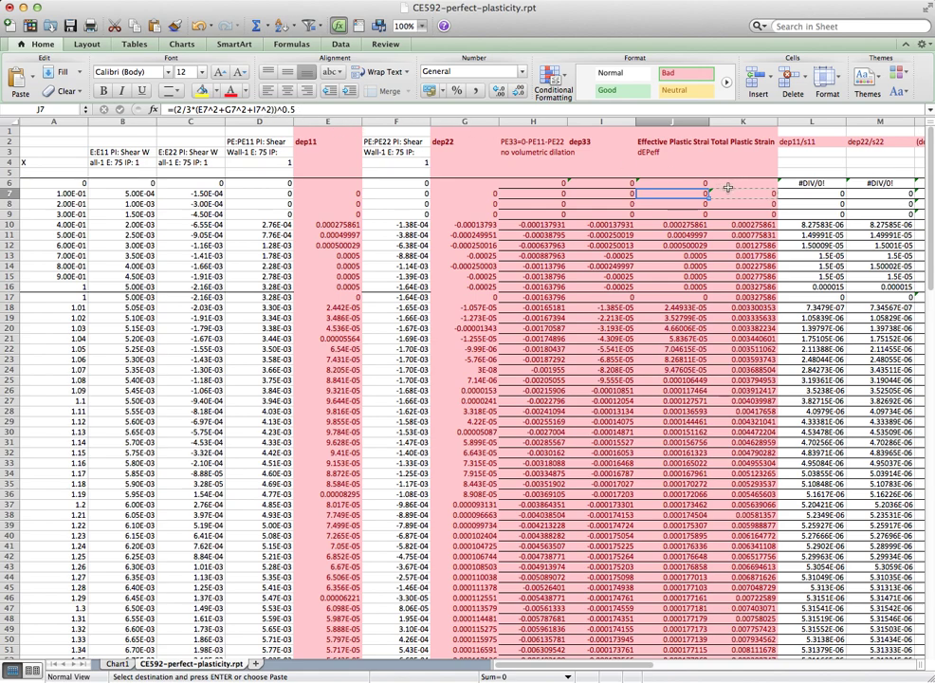
# Copy the whole Total Plastic Strain column K into the empty column Y beside the PEEQ column for comparison
pyautogui.moveTo(644, 670); pyautogui.dragTo(773, 675)
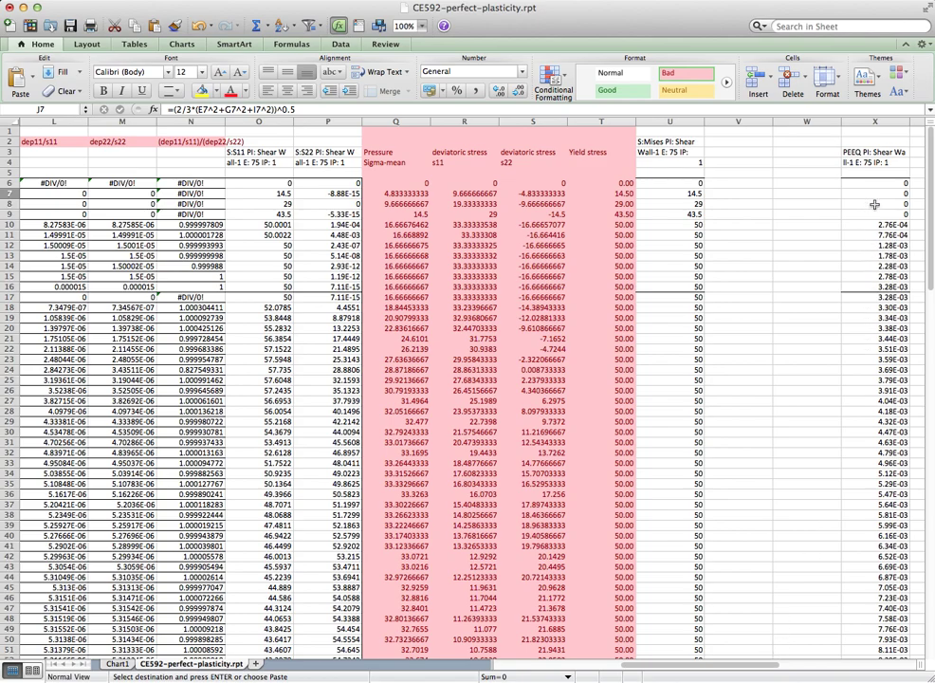
pyautogui.hscroll(-10, 768, 247)
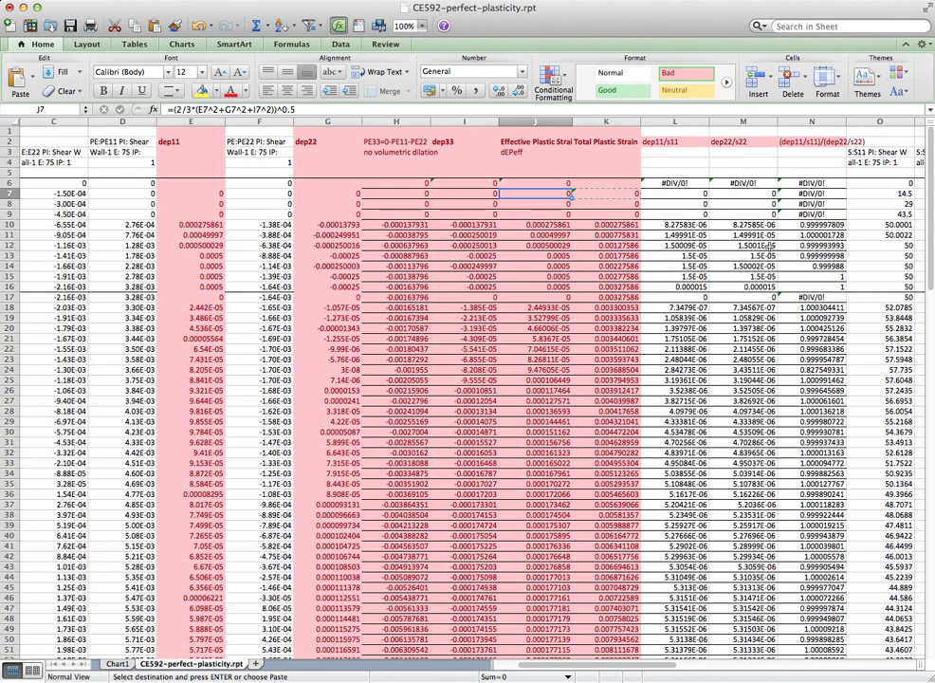
pyautogui.click(611, 122)
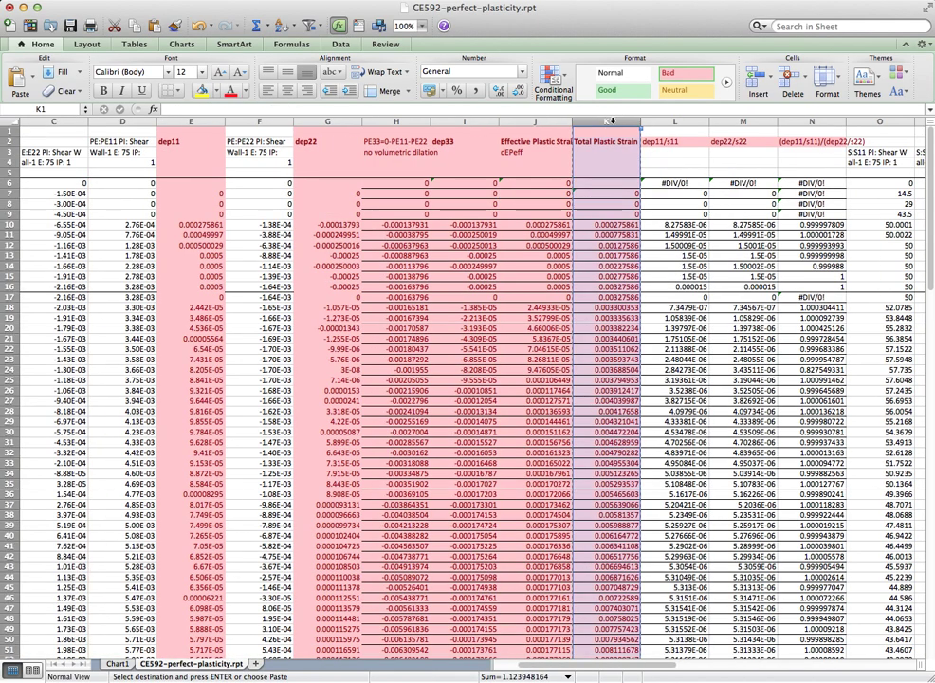
pyautogui.hscroll(10, 671, 205)
pyautogui.hscroll(6, 672, 205)
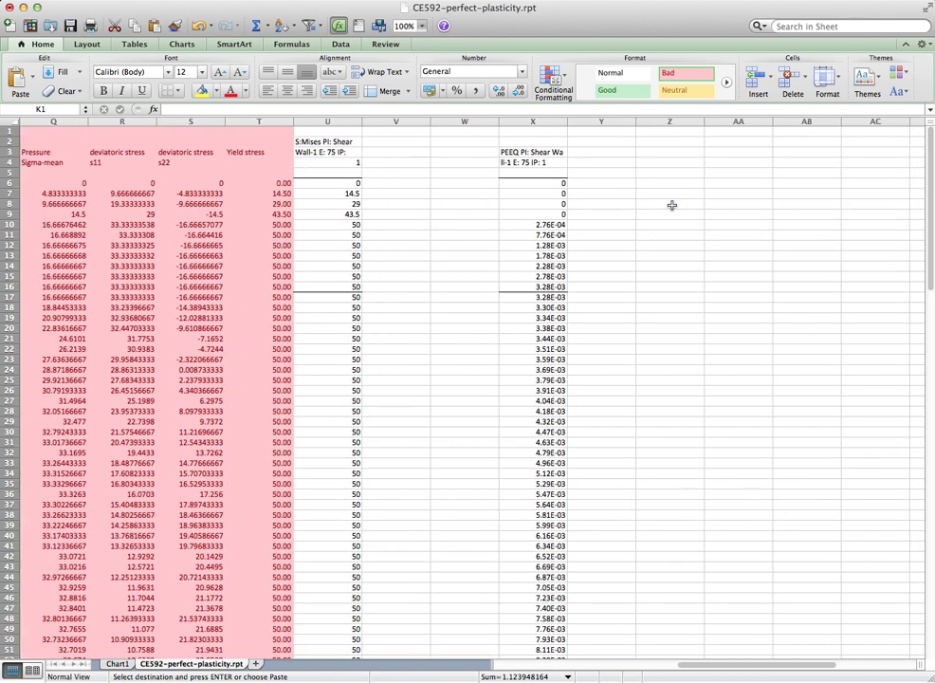
pyautogui.hscroll(-3, 671, 205)
pyautogui.click(605, 123)
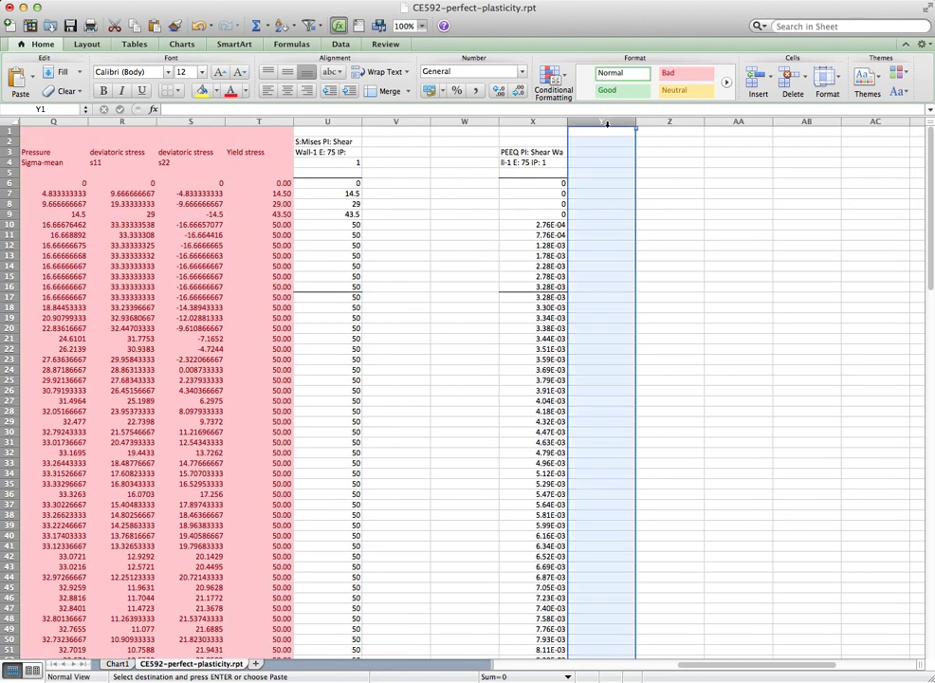
pyautogui.press('super+v')
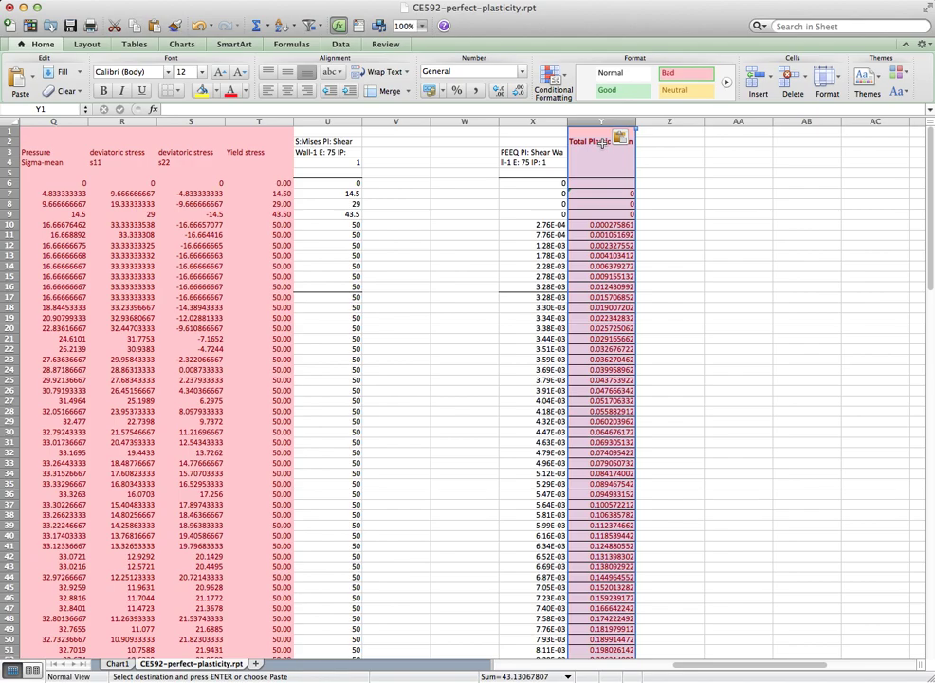
# Return to the original Total Plastic Strain column K to compare its values with the copy in column Y
pyautogui.scroll(-3, 602, 144)
pyautogui.hscroll(-10, 601, 143)
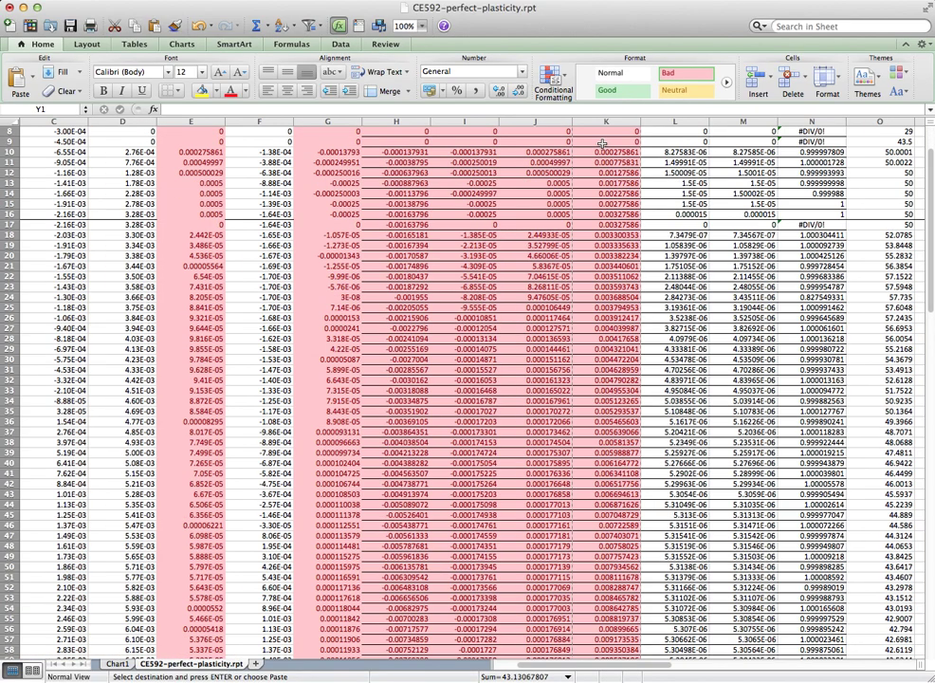
pyautogui.scroll(2, 602, 143)
pyautogui.scroll(1, 602, 143)
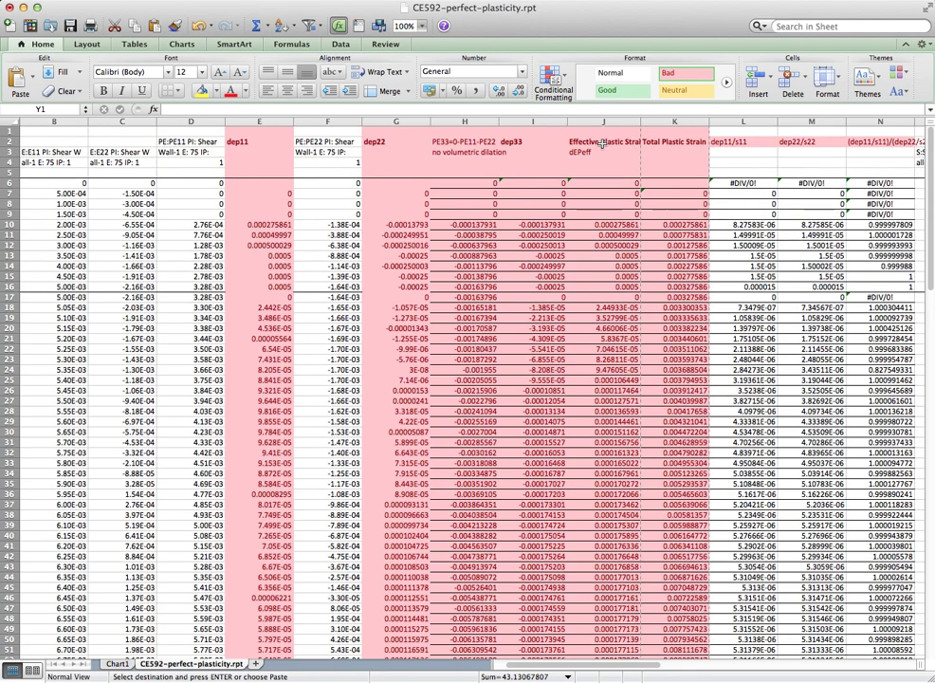